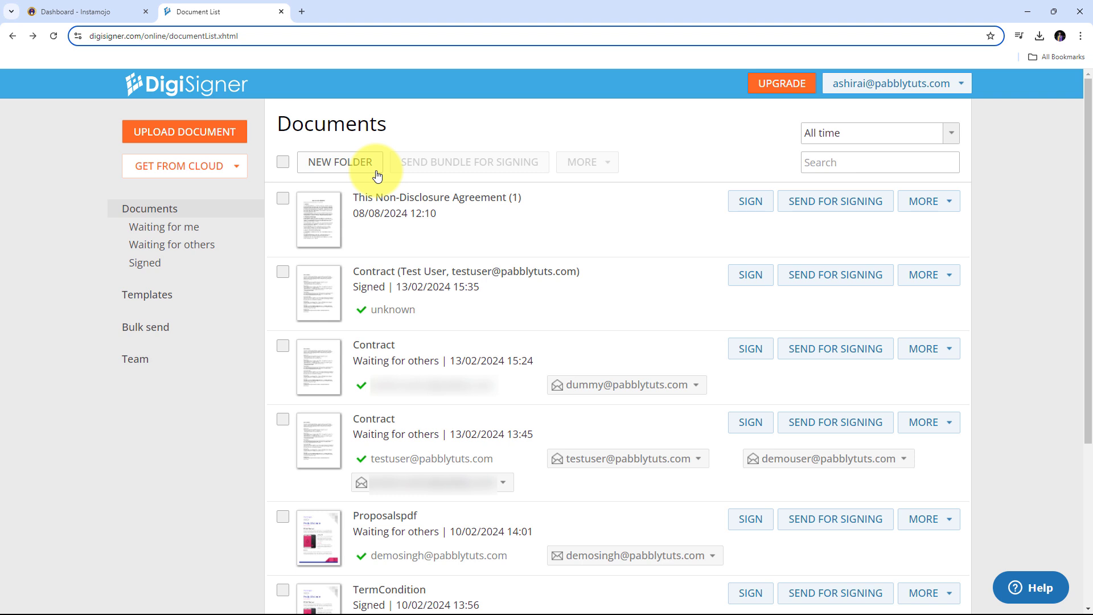
# - Compare the Instamojo dashboard and the DigiSigner documents list in their browser tabs
pyautogui.click(43, 12)
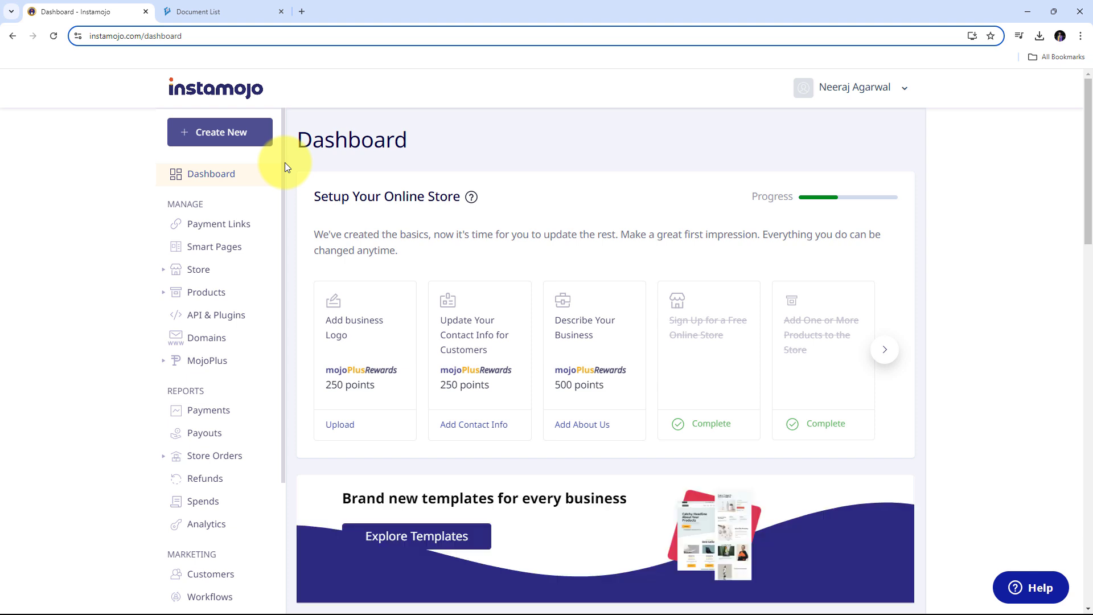
pyautogui.click(220, 10)
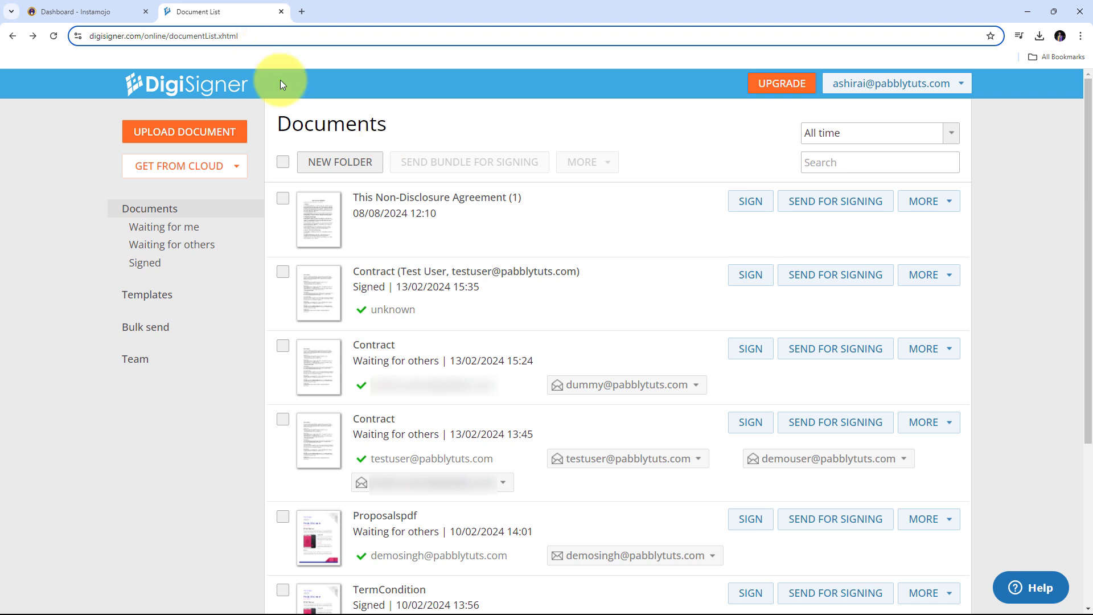
pyautogui.click(129, 6)
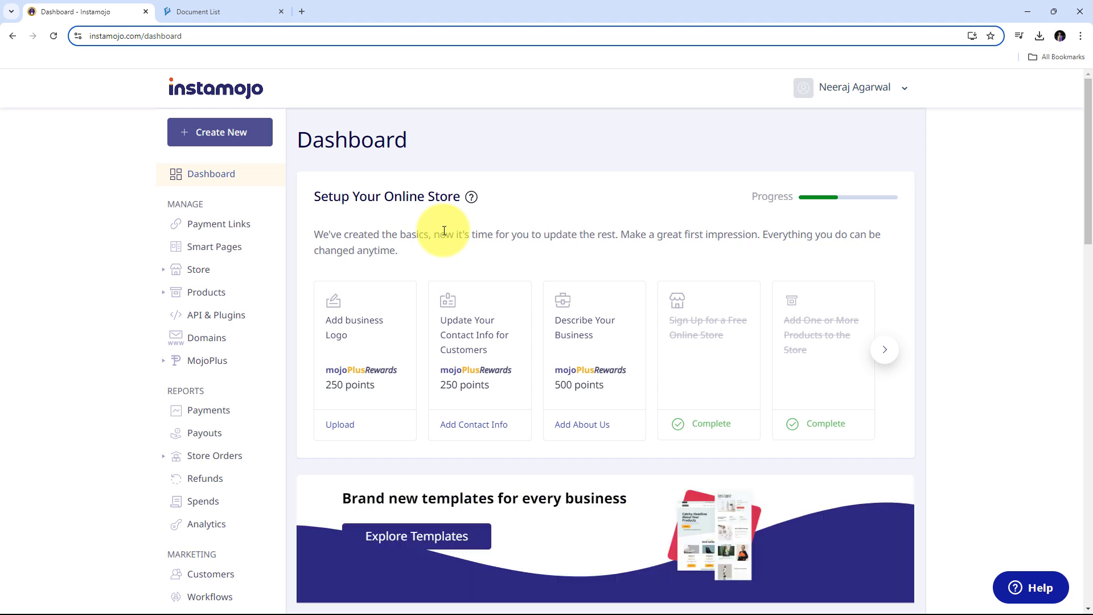
pyautogui.click(228, 11)
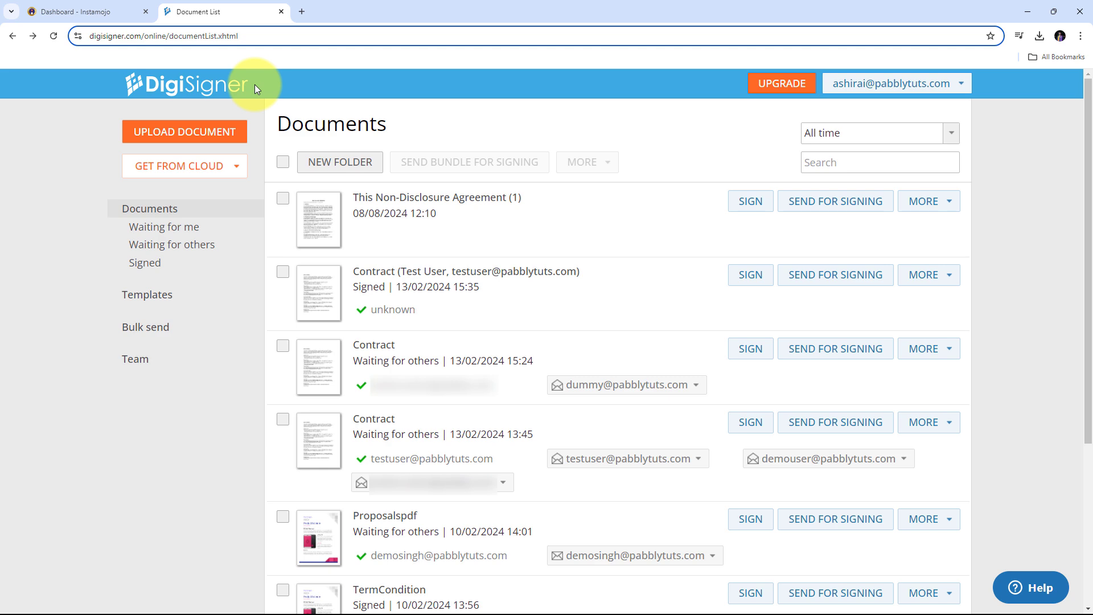
pyautogui.click(91, 5)
pyautogui.click(200, 11)
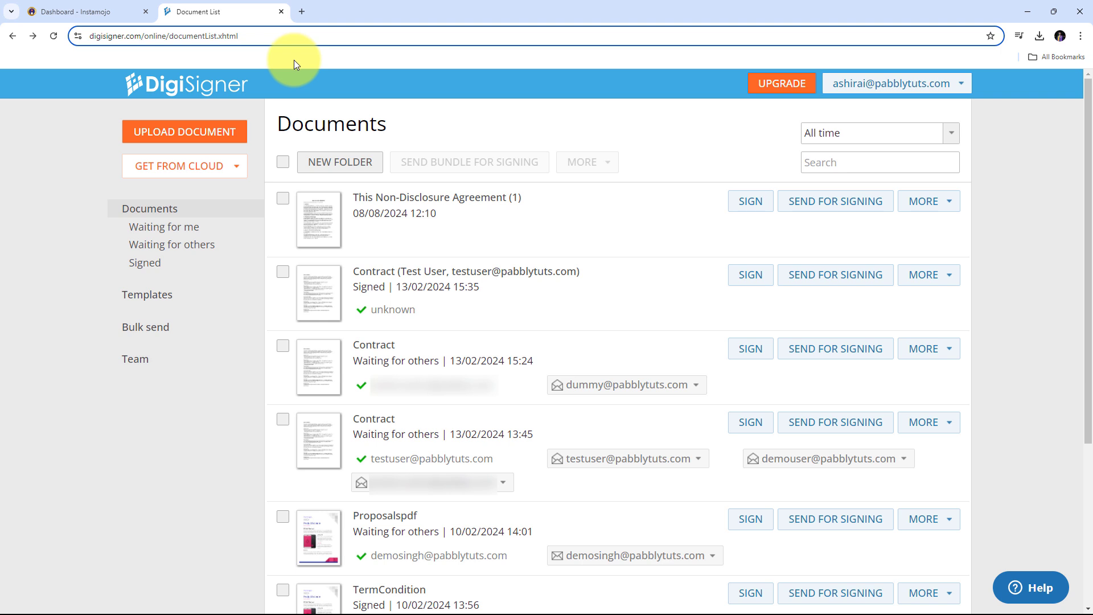
# - Load pabbly.com in a new tab, sign in, and view the All Pabbly Apps page
pyautogui.click(302, 12)
pyautogui.write('pa')
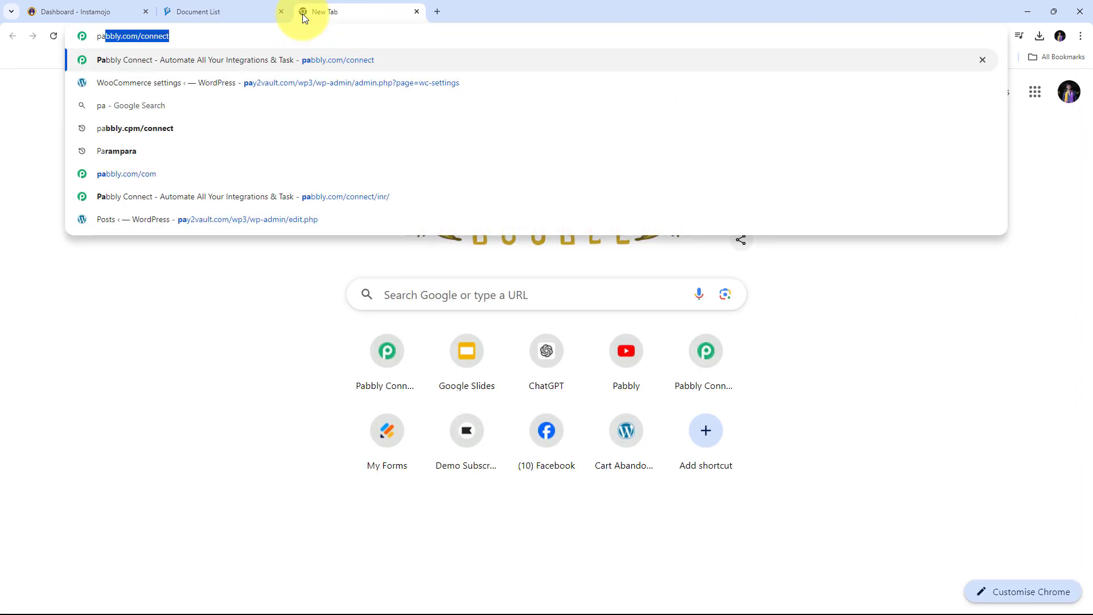
pyautogui.write('bbly.com')
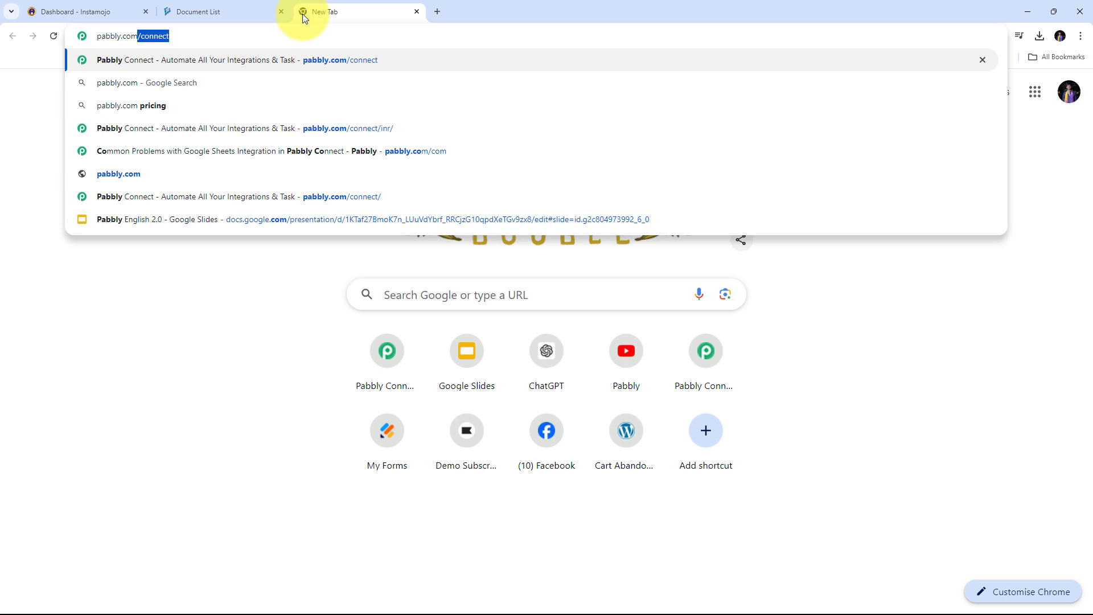
pyautogui.press('Return')
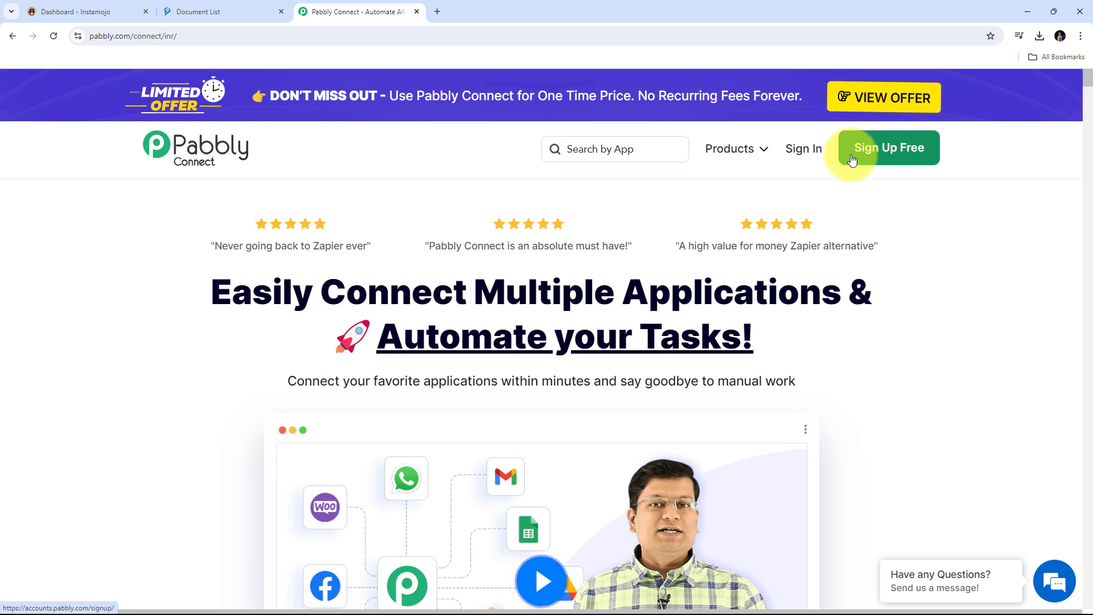
pyautogui.click(806, 158)
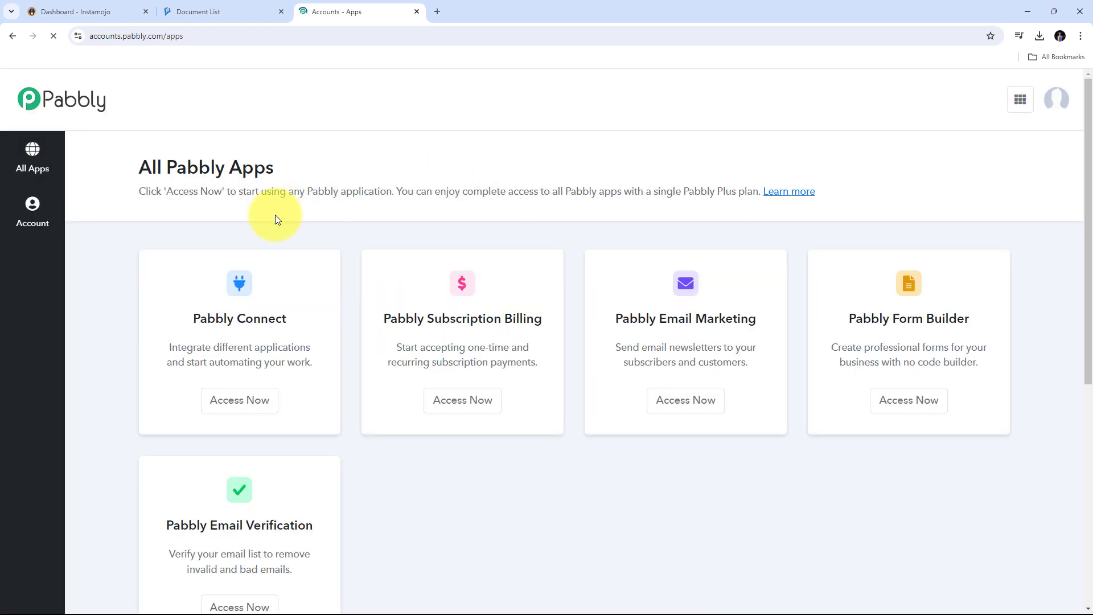
pyautogui.scroll(-2, 280, 503)
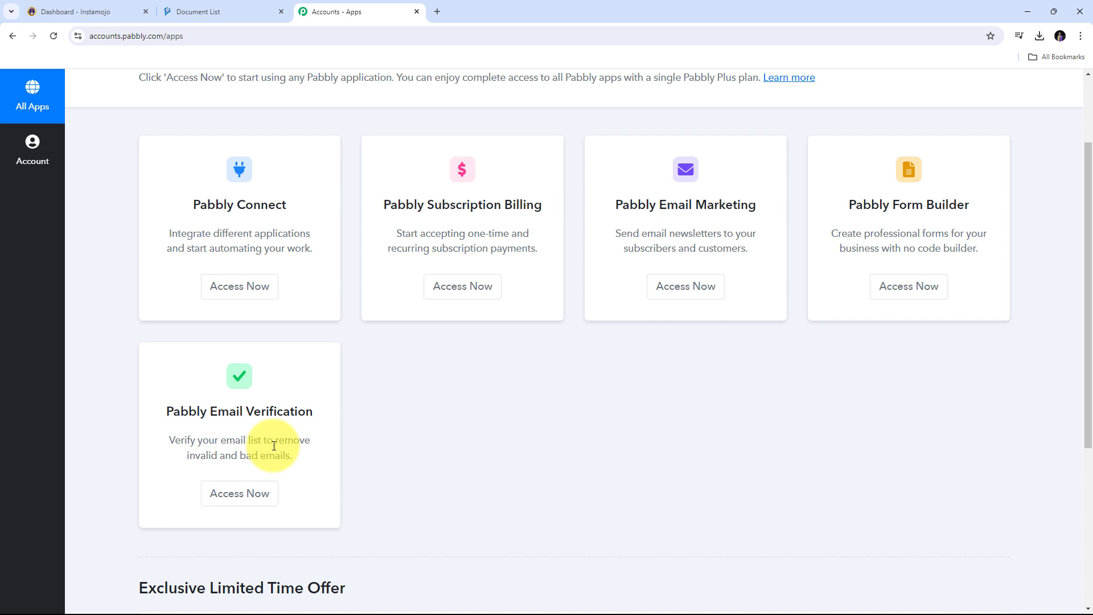
# - Launch Pabbly Connect and name a new workflow 'Send Signature Requests Using DigiSigner on Instamojo Sale' in Home
pyautogui.click(242, 287)
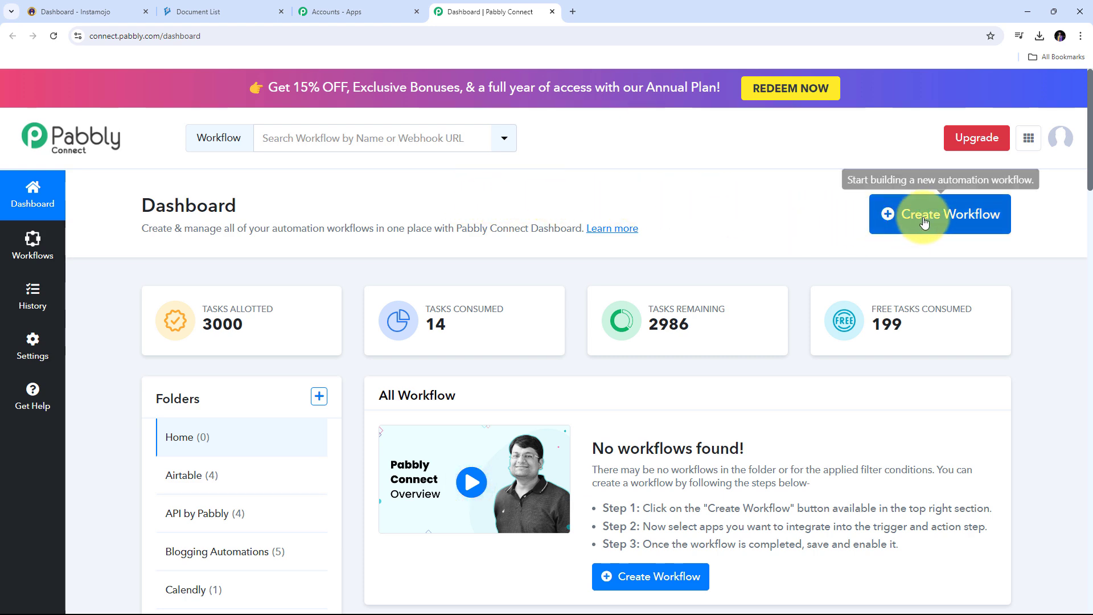
pyautogui.click(943, 221)
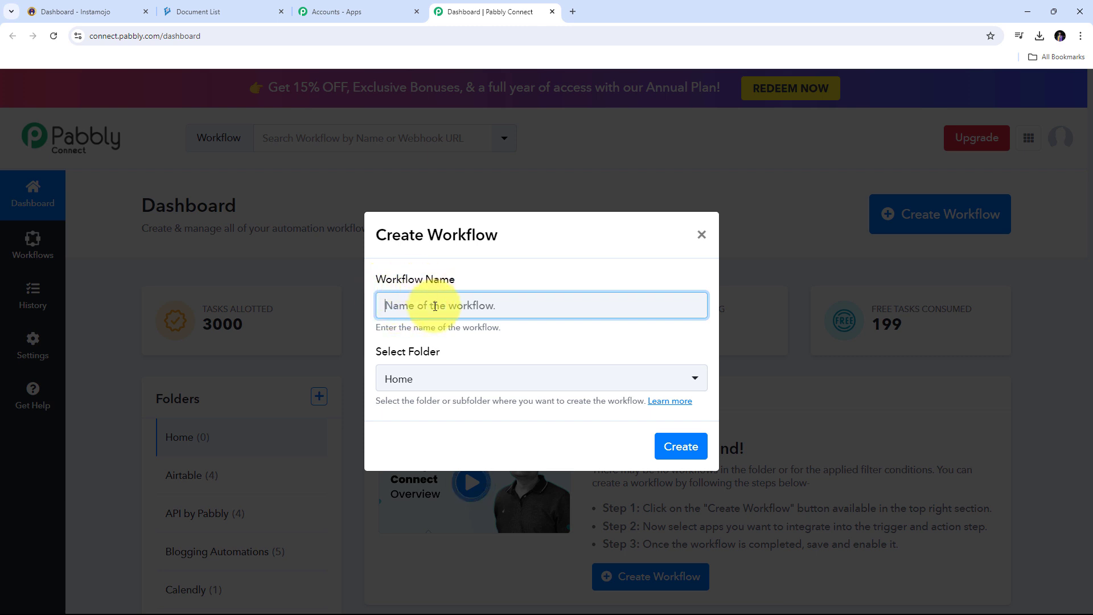
pyautogui.write('Send Signature Requests Using DigiSigner on Instamojo Sale')
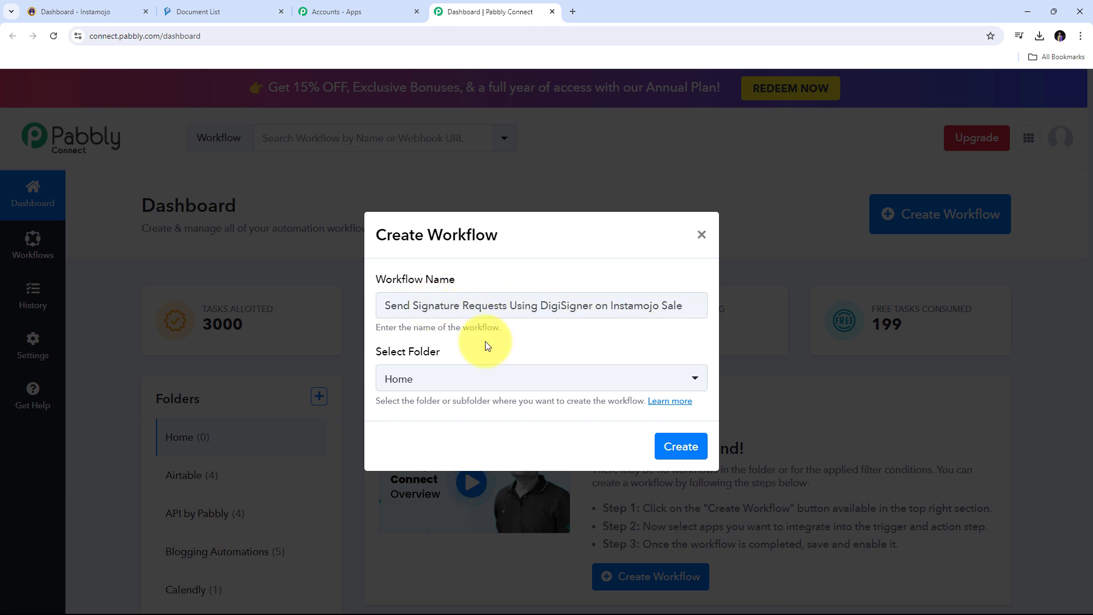
# - Create the workflow and look over its empty Trigger and Action step cards
pyautogui.click(684, 446)
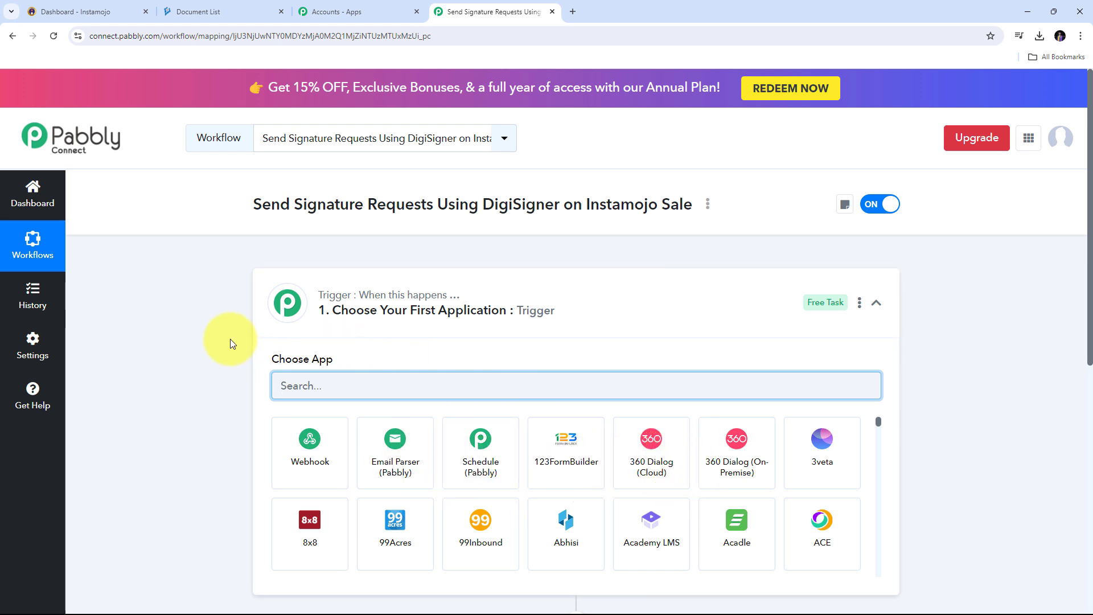
pyautogui.scroll(-4, 500, 299)
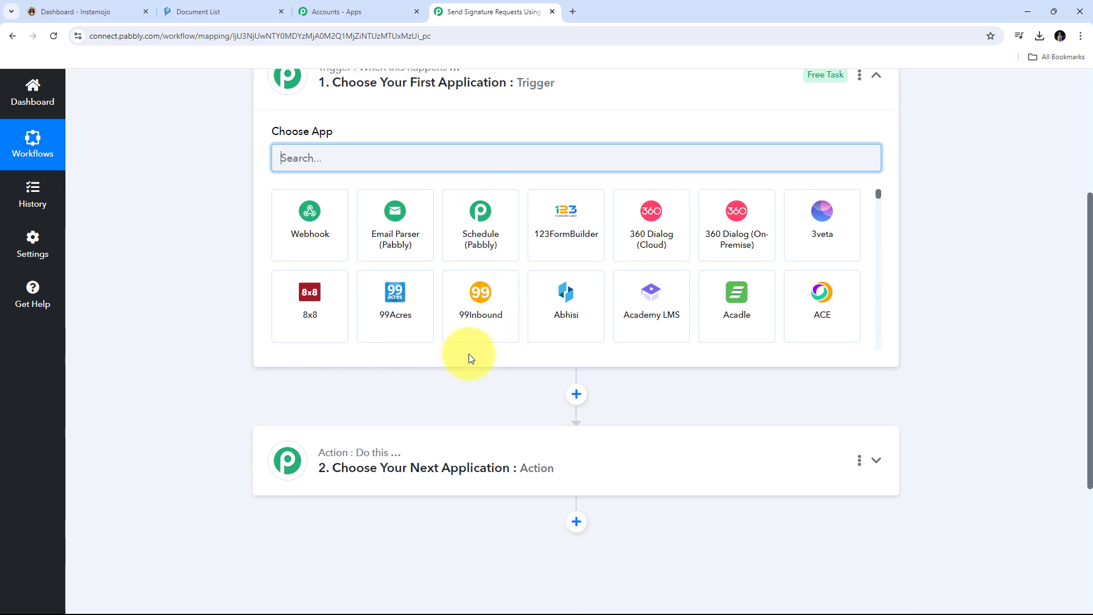
pyautogui.scroll(1, 342, 171)
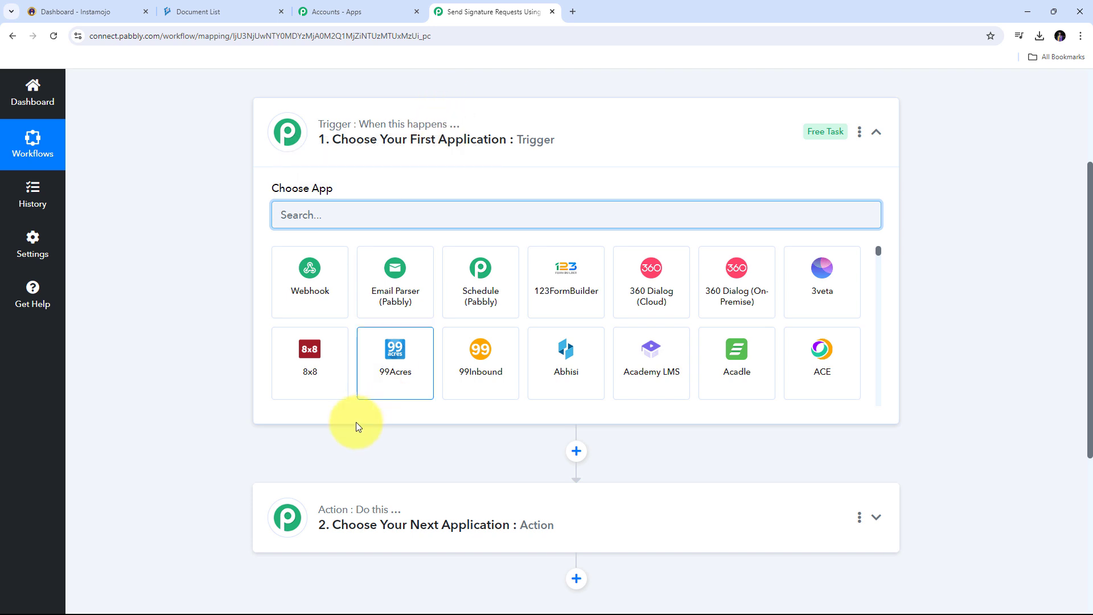
pyautogui.moveTo(326, 128)
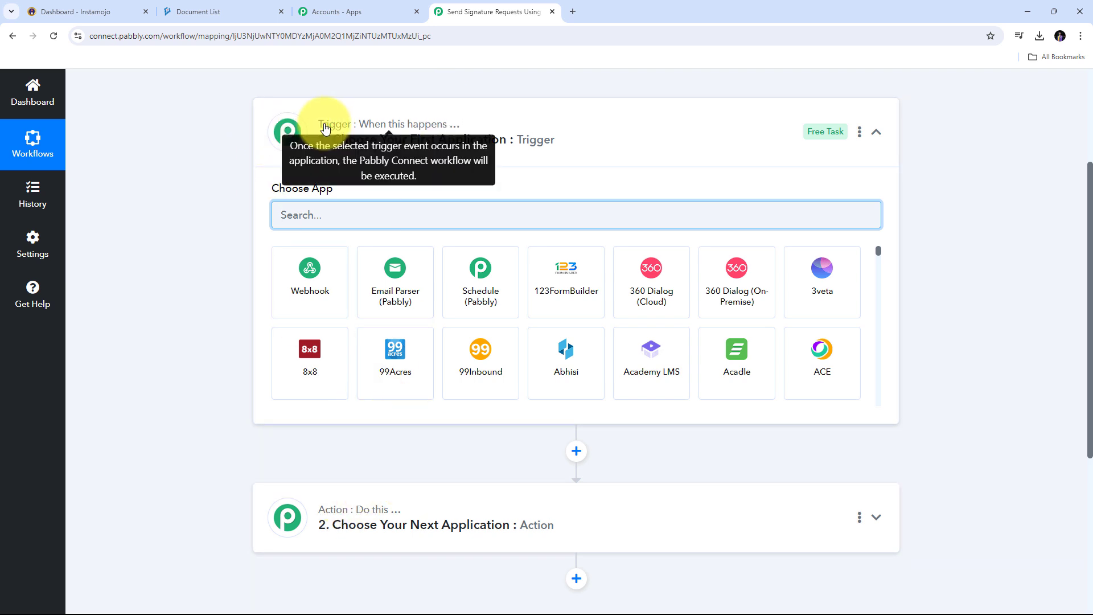
pyautogui.moveTo(333, 517)
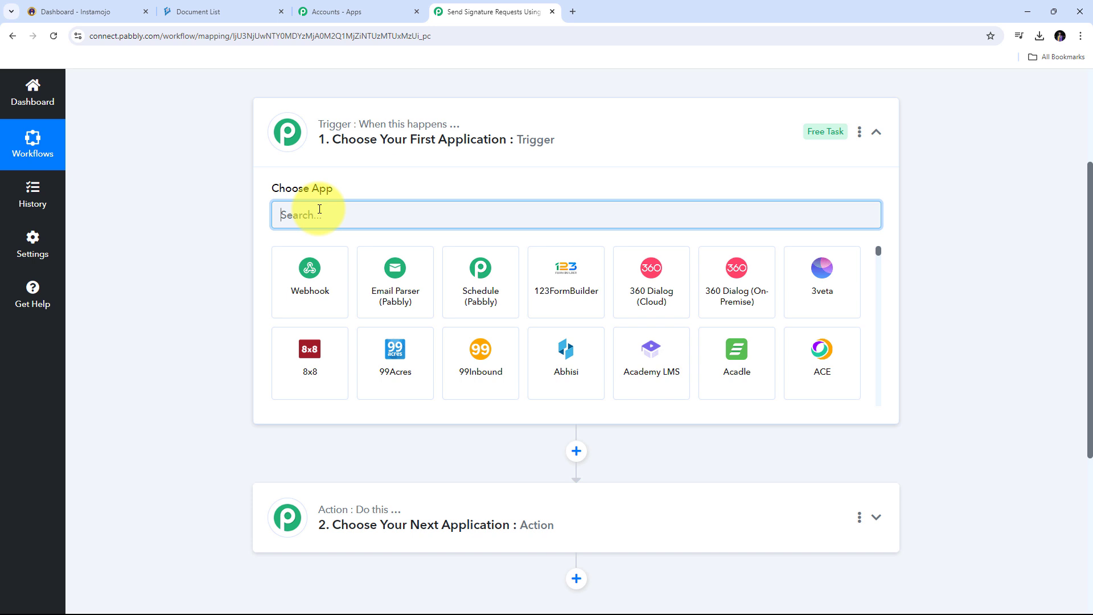
# - Set the workflow trigger to Instamojo V1 with New Sale as the trigger event
pyautogui.write('Instamojo')
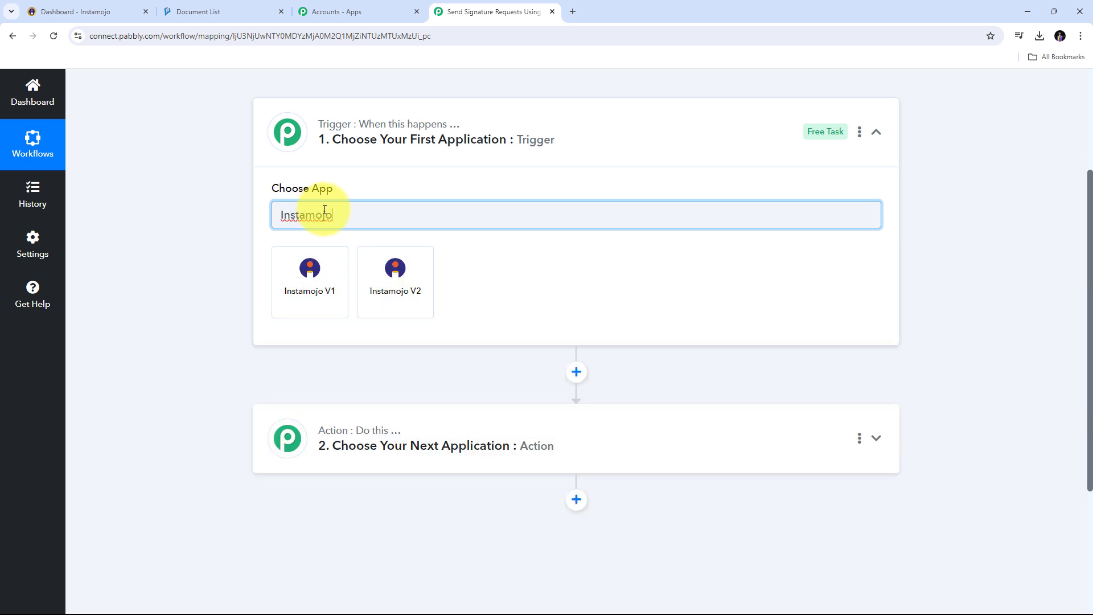
pyautogui.click(309, 291)
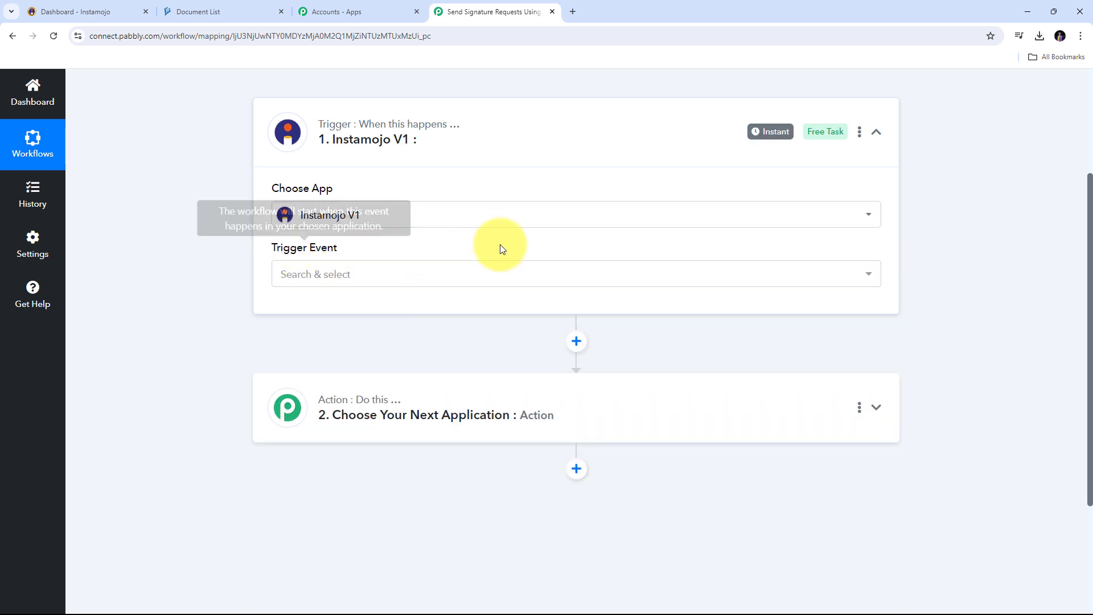
pyautogui.click(572, 272)
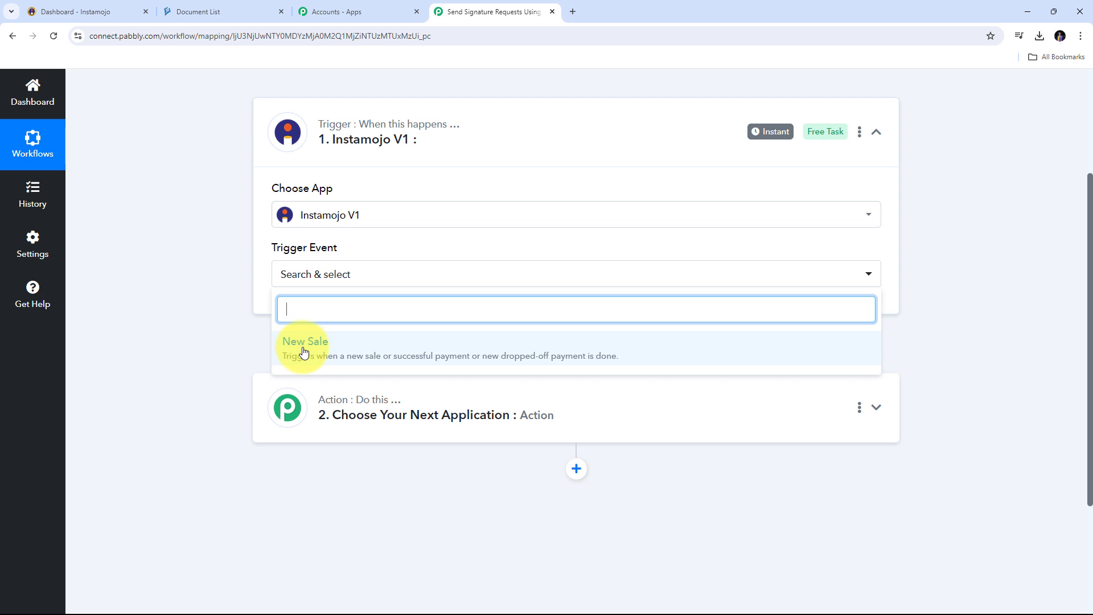
pyautogui.click(356, 348)
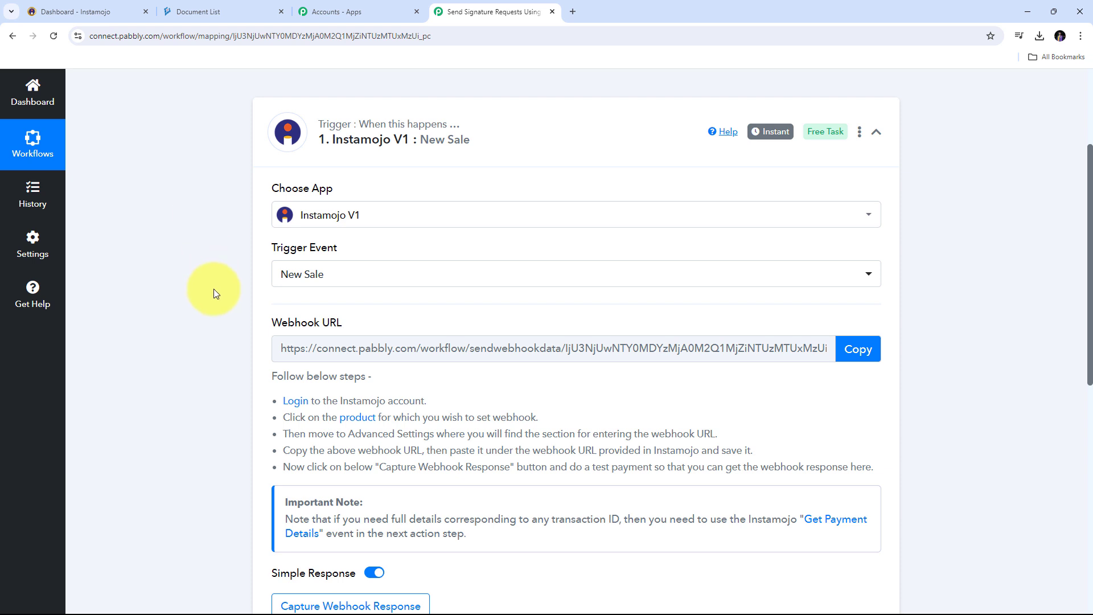
# - Copy the New Sale trigger's webhook URL and go to the Instamojo dashboard
pyautogui.moveTo(263, 323); pyautogui.dragTo(386, 324)
pyautogui.moveTo(286, 322)
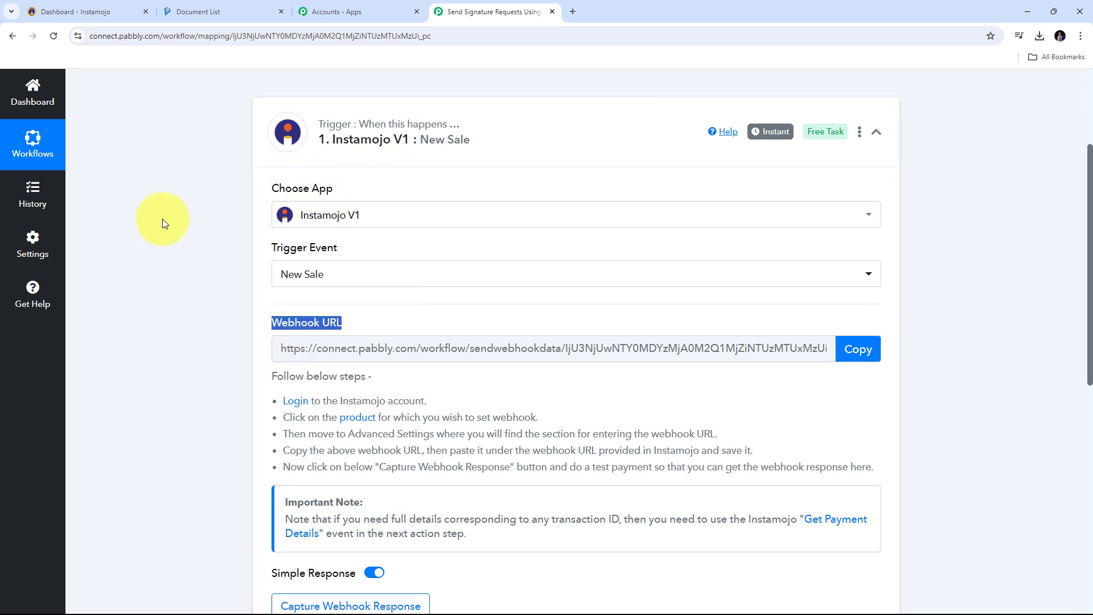
pyautogui.scroll(-1, 183, 283)
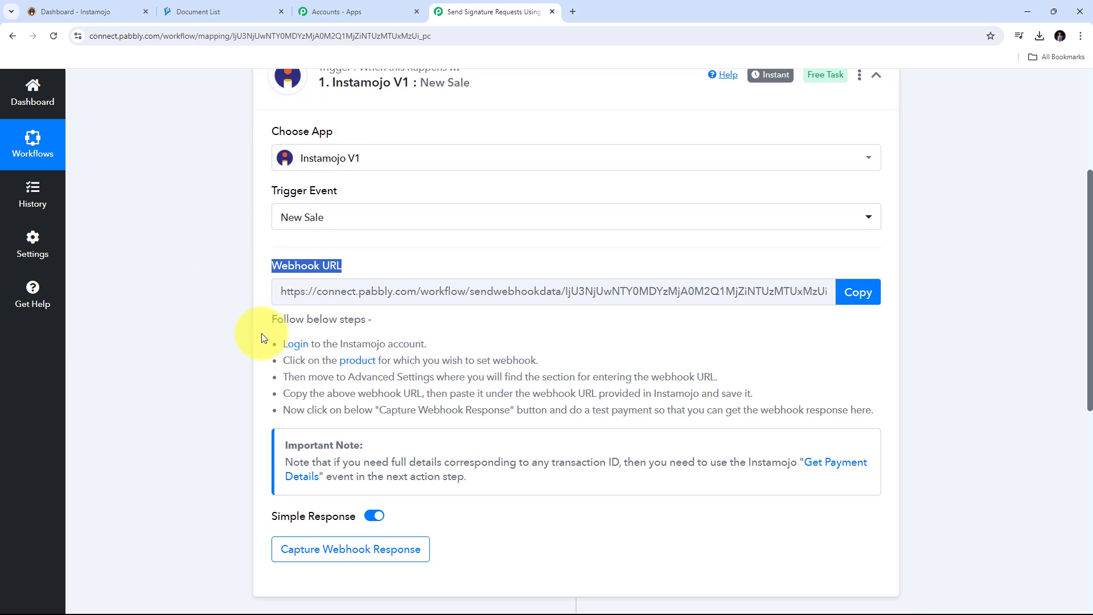
pyautogui.moveTo(275, 343); pyautogui.dragTo(887, 415)
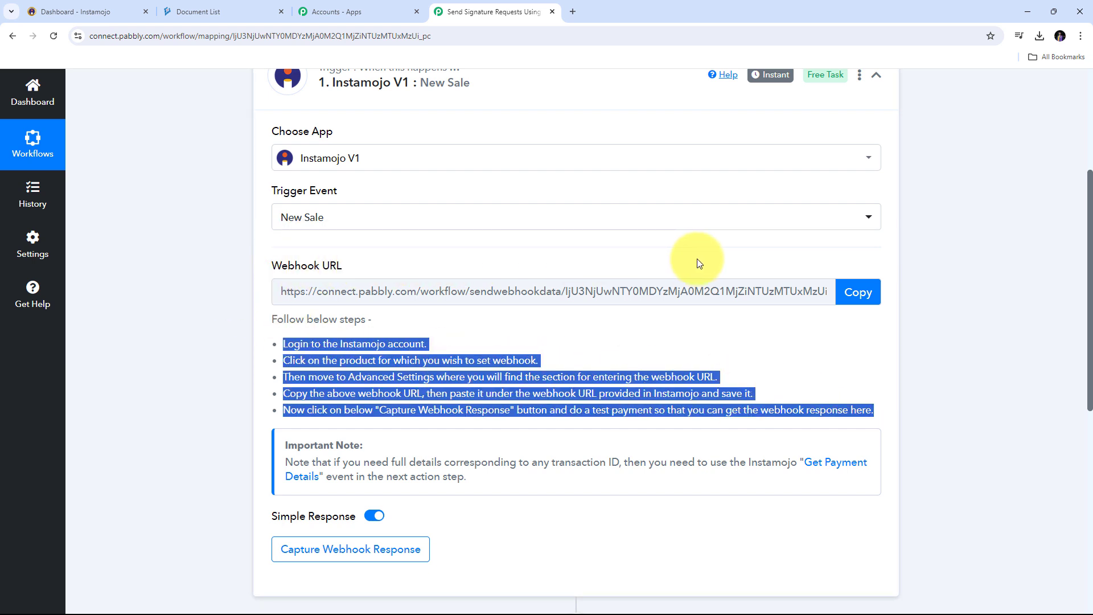
pyautogui.click(859, 293)
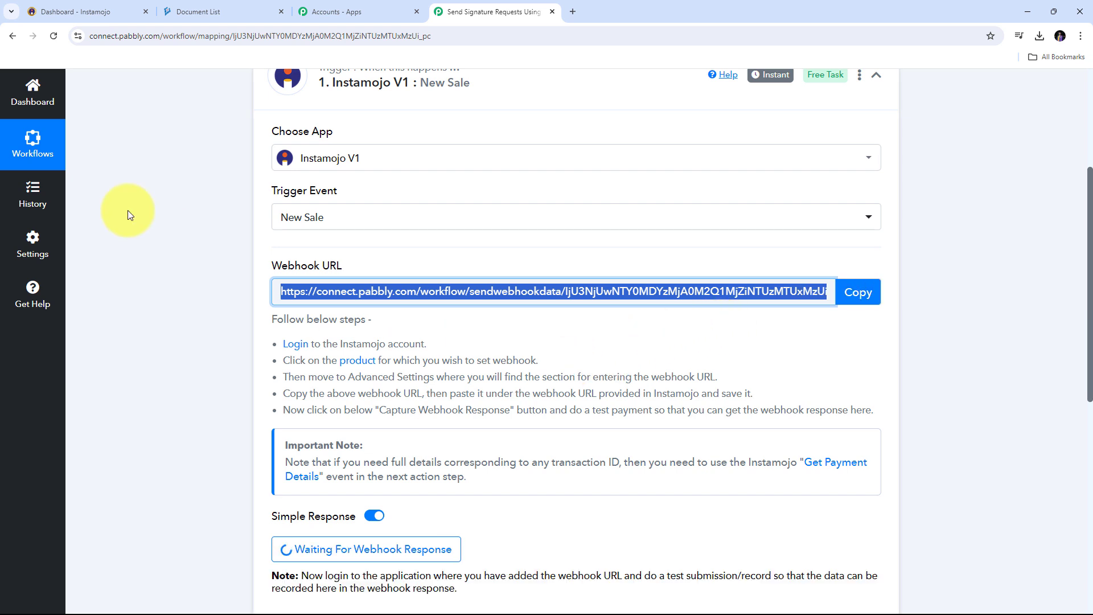
pyautogui.click(80, 11)
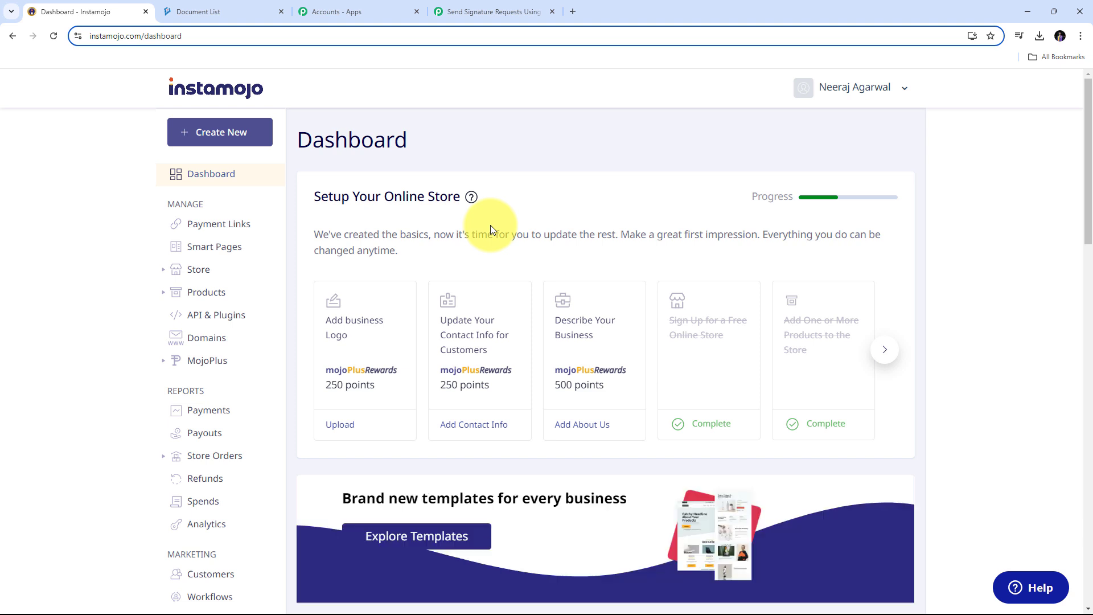
# - Open the Business strategy service product from All Products for editing
pyautogui.click(214, 297)
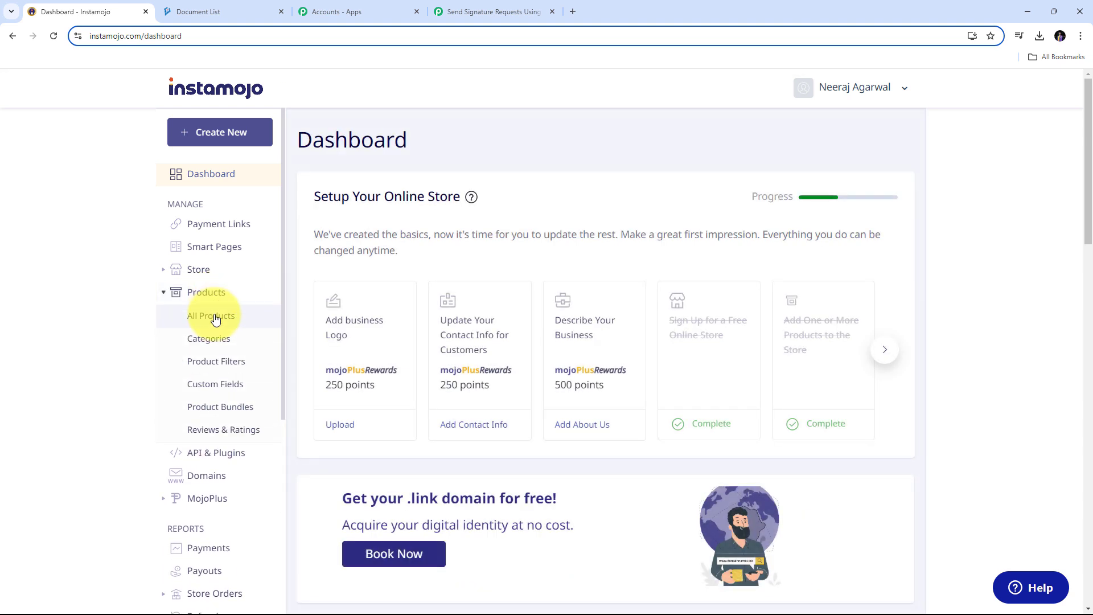
pyautogui.click(215, 318)
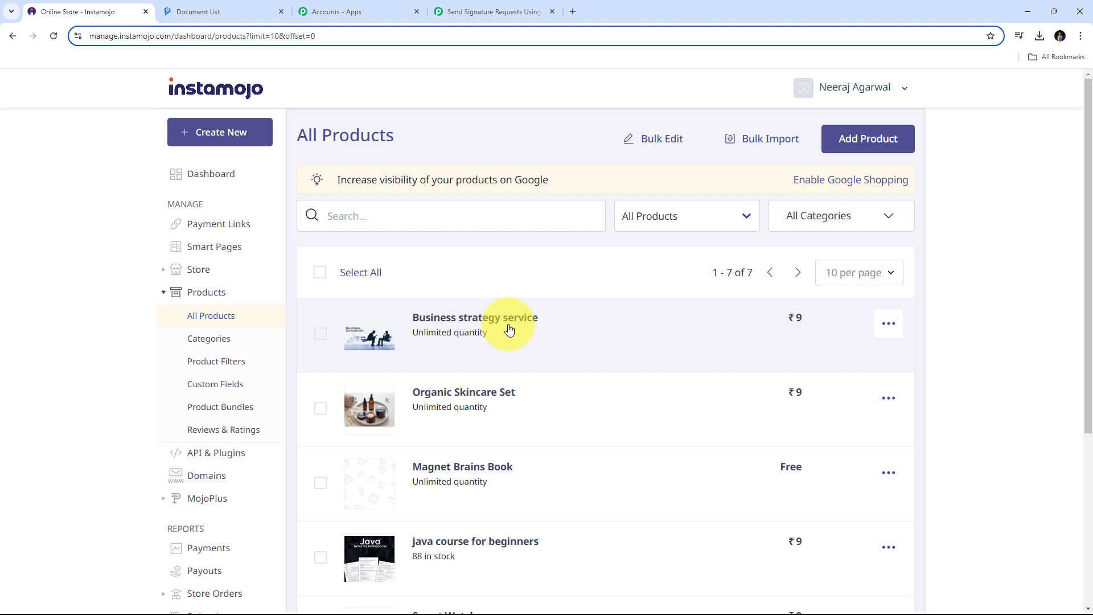
pyautogui.click(455, 323)
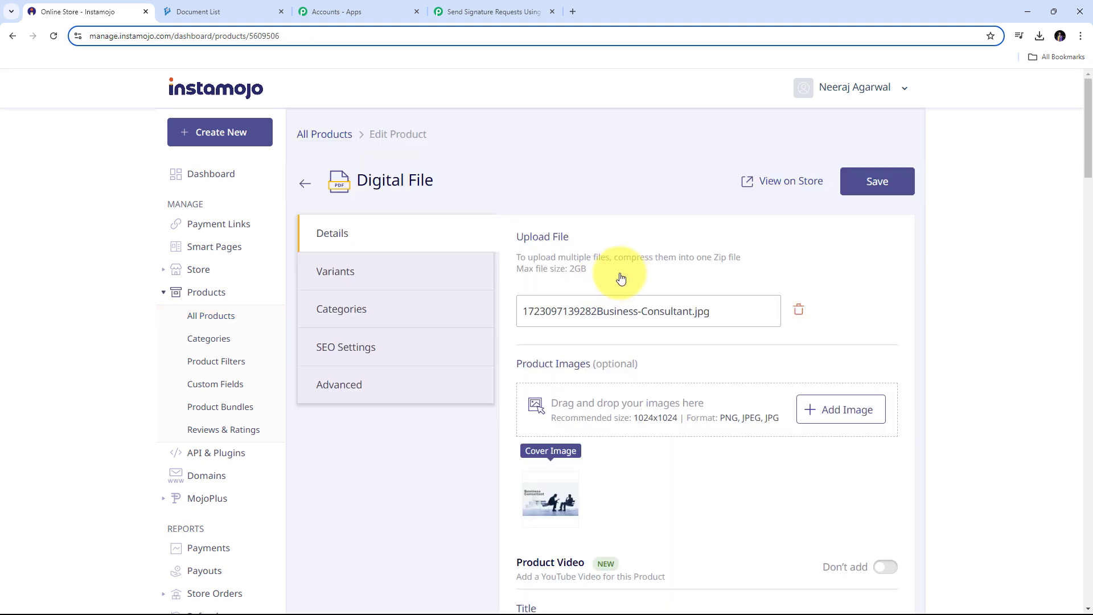
# - Paste the Pabbly webhook URL into the product's Advanced Webhook URL field and save
pyautogui.click(342, 389)
pyautogui.scroll(3, 627, 285)
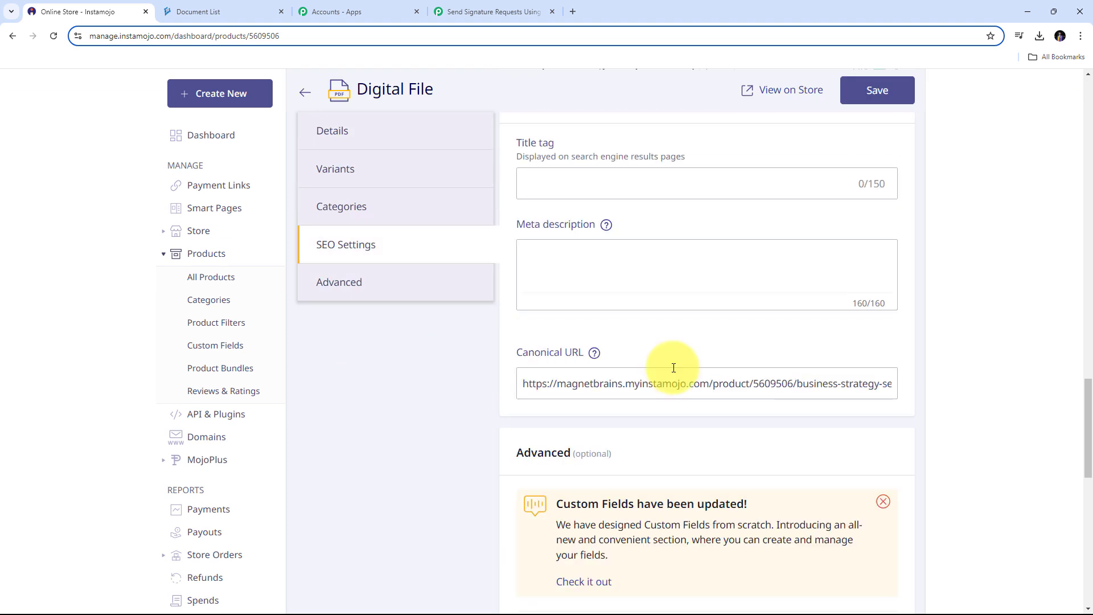
pyautogui.scroll(-10, 712, 330)
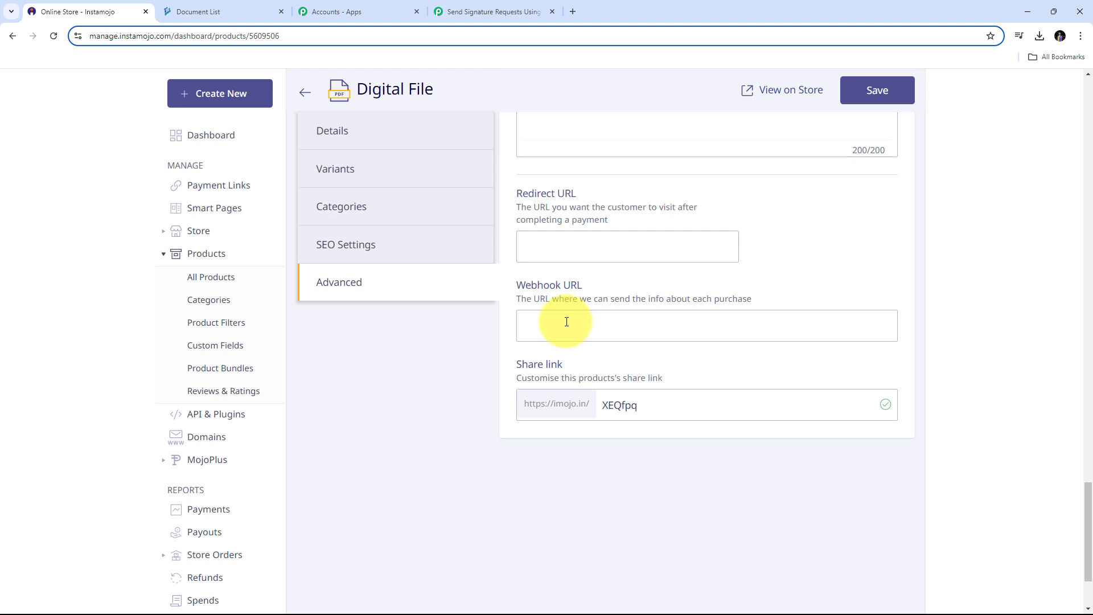
pyautogui.click(567, 322)
pyautogui.hotkey('ctrl', 'v')
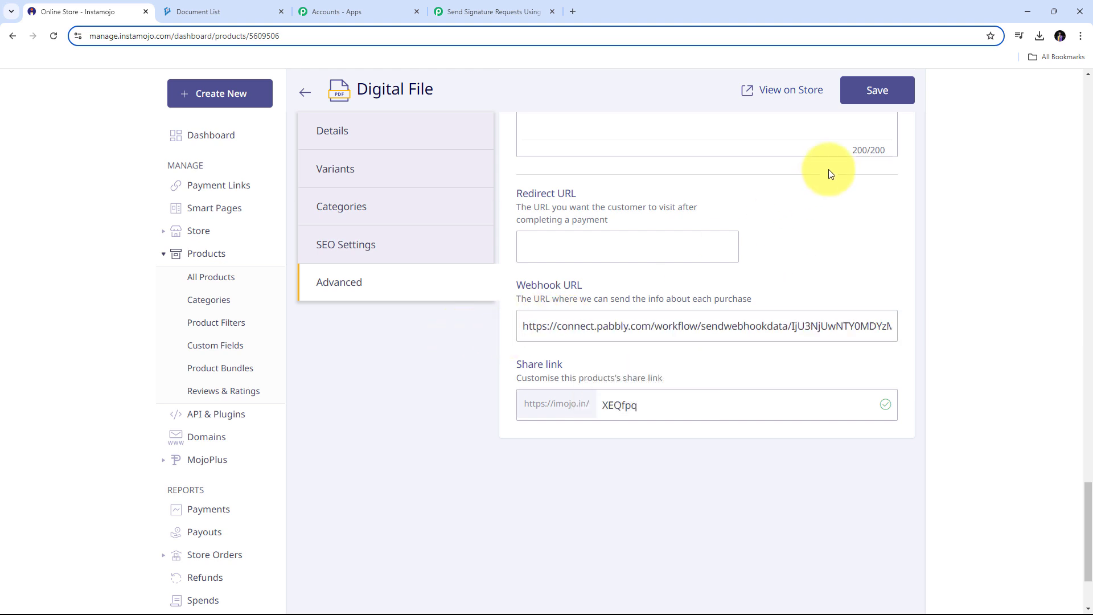
pyautogui.click(887, 99)
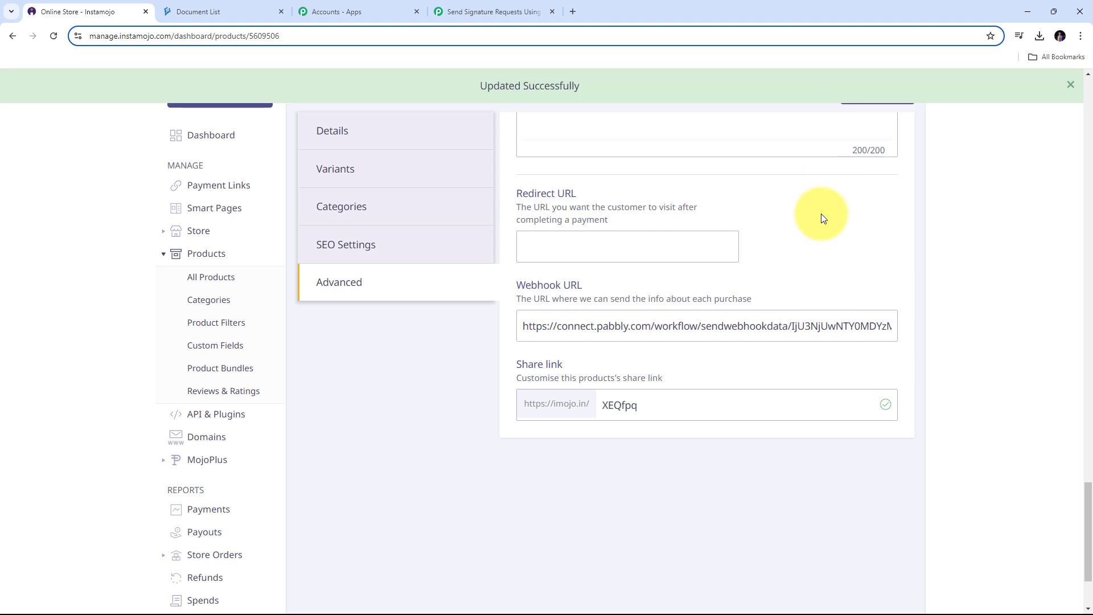
# - Save the product settings and check that Pabbly's webhook panel awaits a response
pyautogui.click(573, 328)
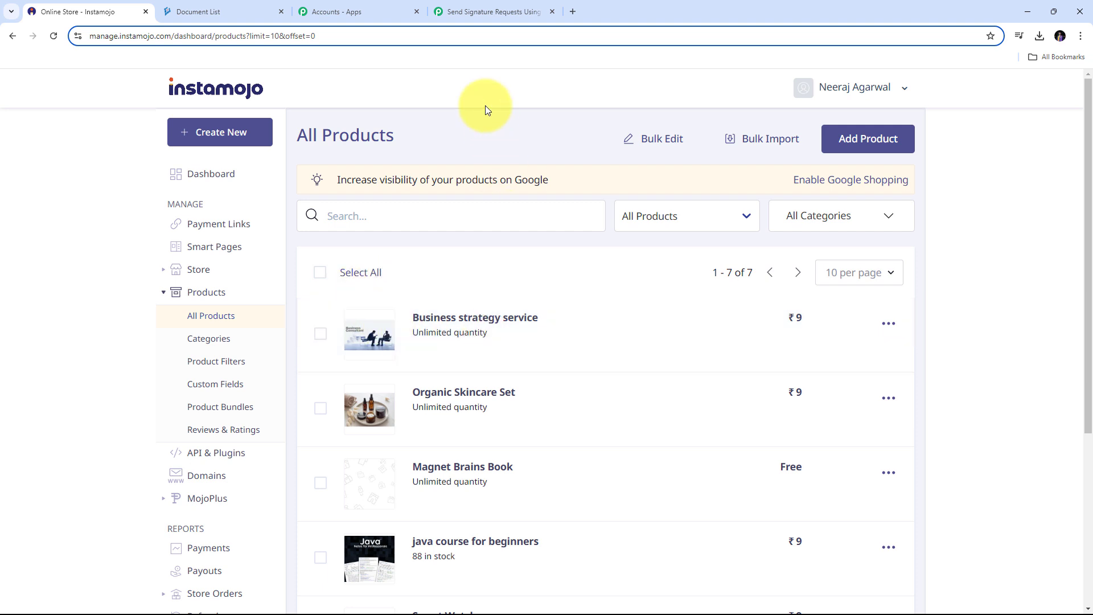
pyautogui.click(482, 12)
pyautogui.scroll(-3, 683, 302)
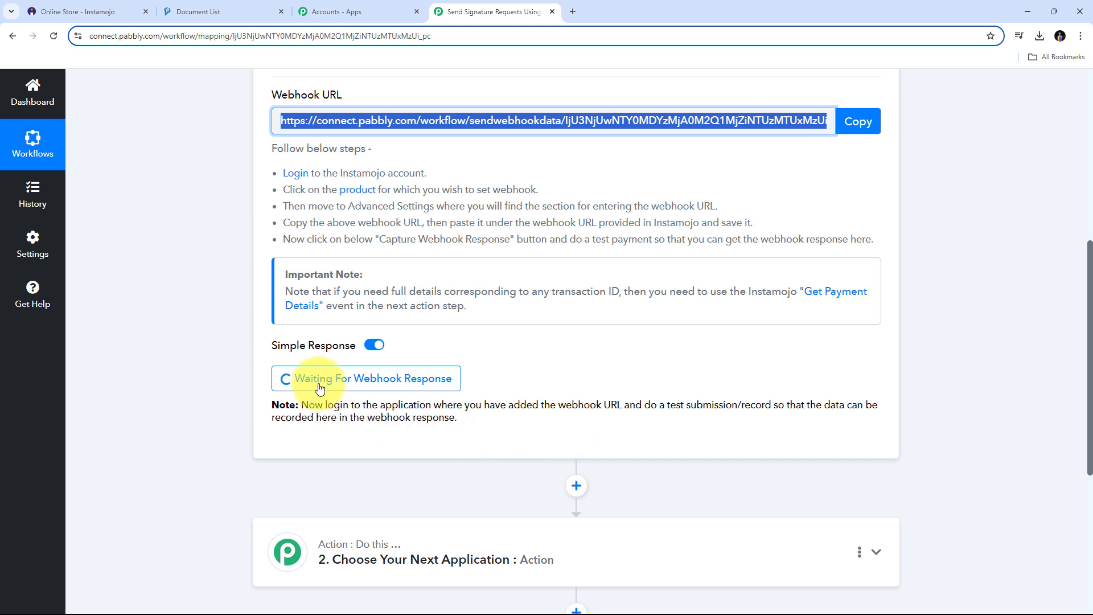
# - Open Business strategy service from the product list and view it on the live store
pyautogui.click(109, 12)
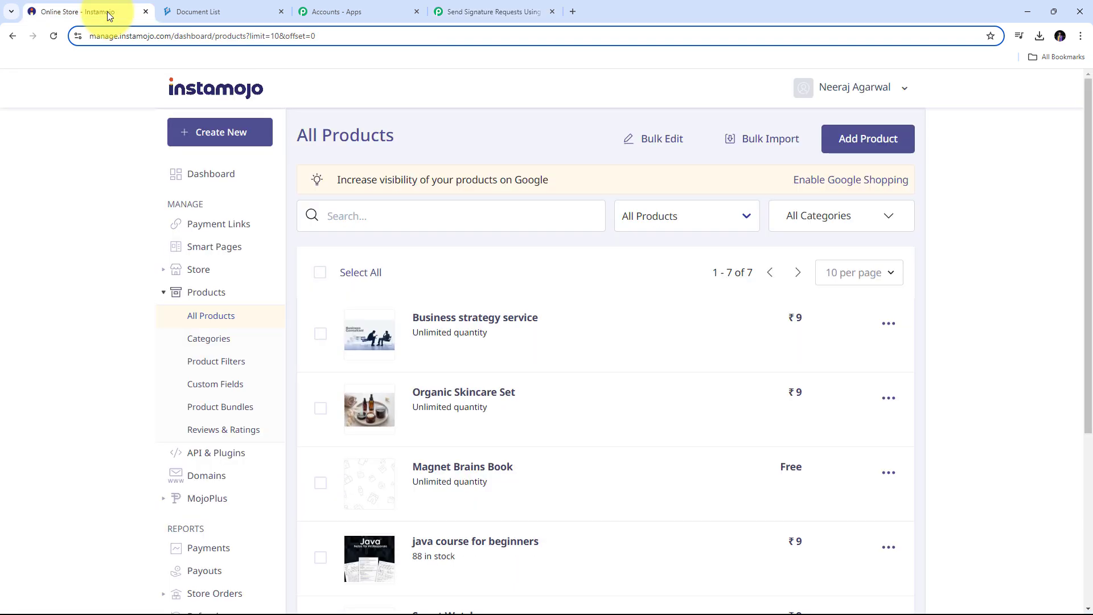
pyautogui.click(448, 319)
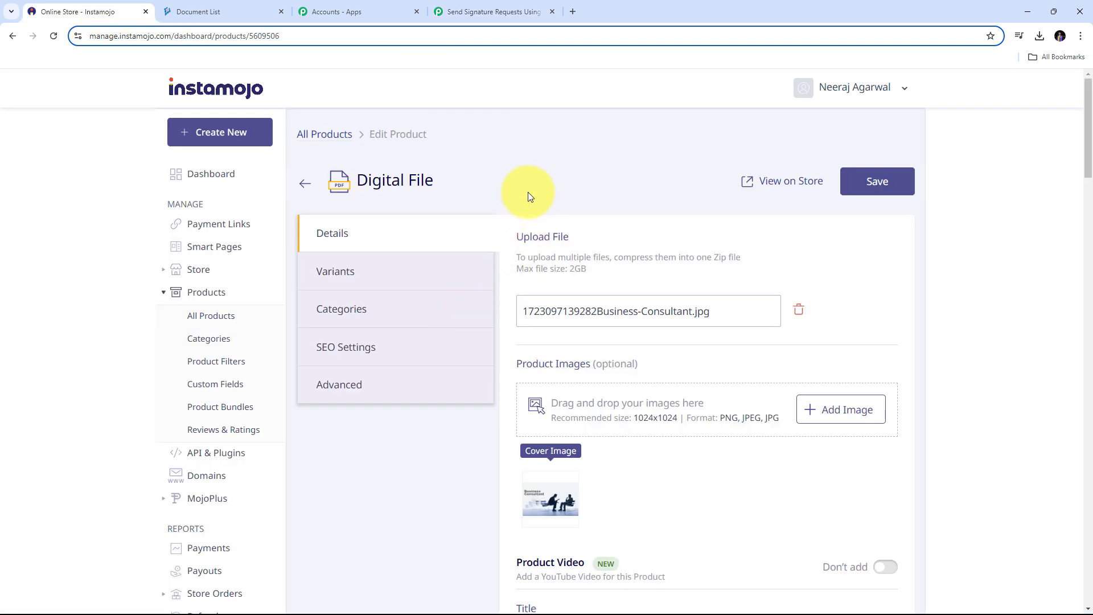
pyautogui.click(778, 183)
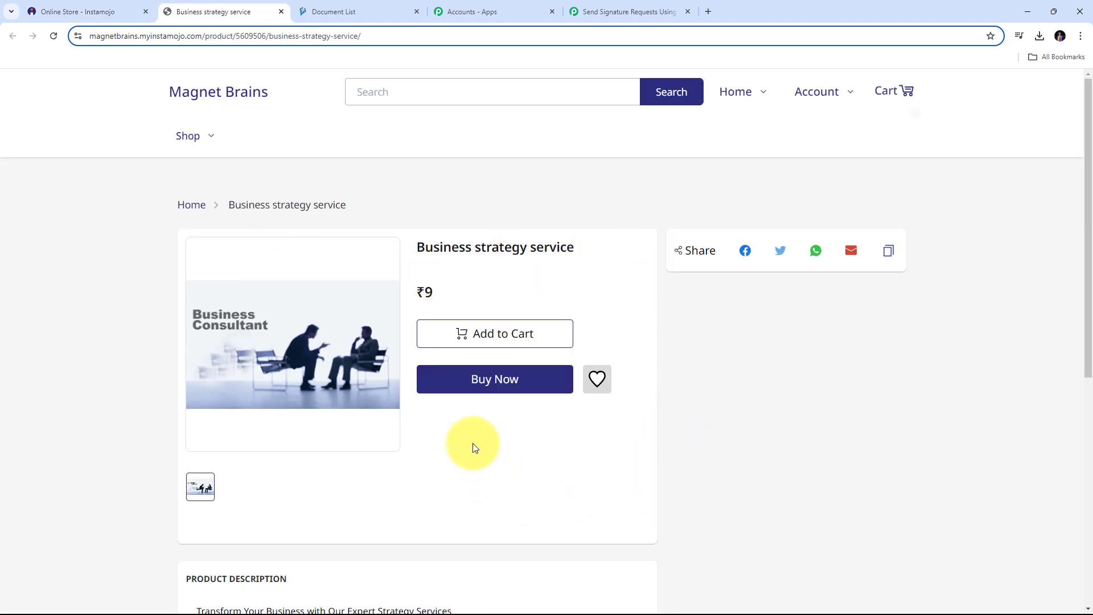
# - Buy Business strategy service, entering the buyer's first and last name, e-mail and mobile, then review
pyautogui.click(495, 380)
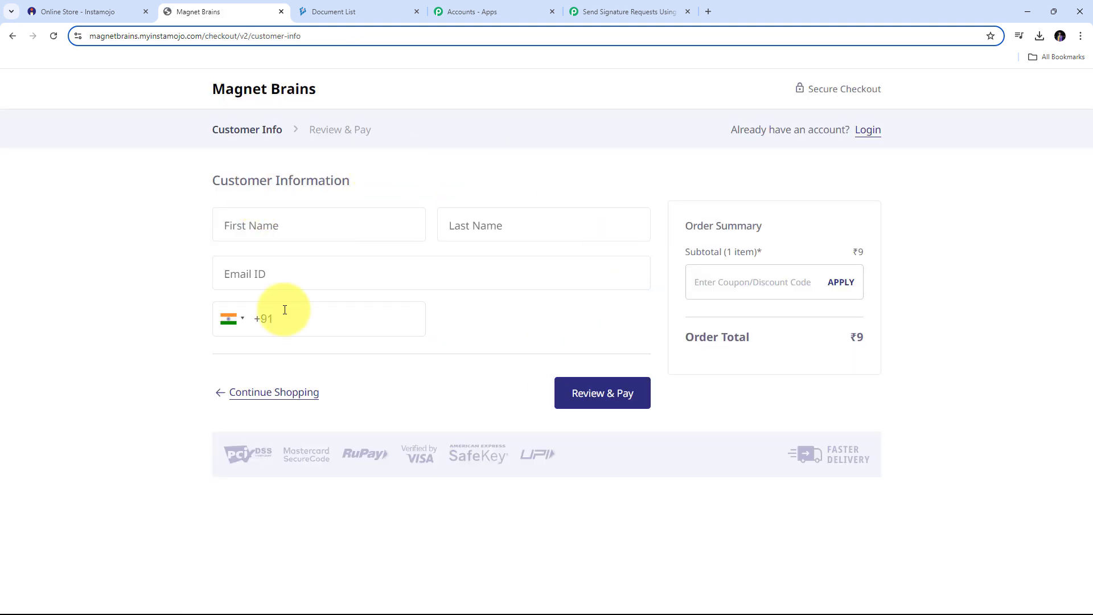
pyautogui.click(279, 227)
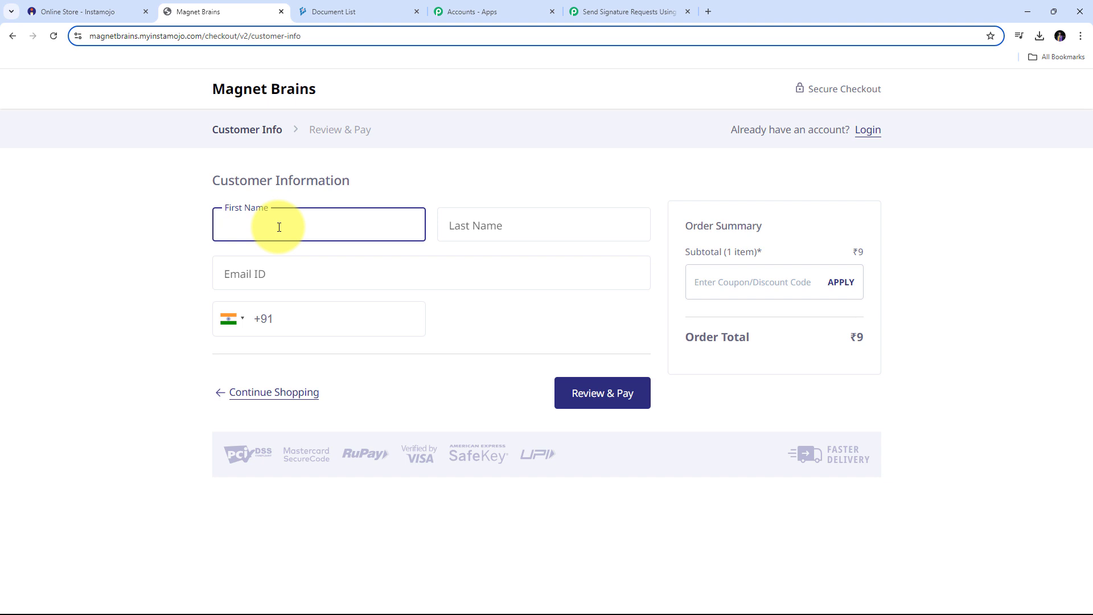
pyautogui.press('Tab')
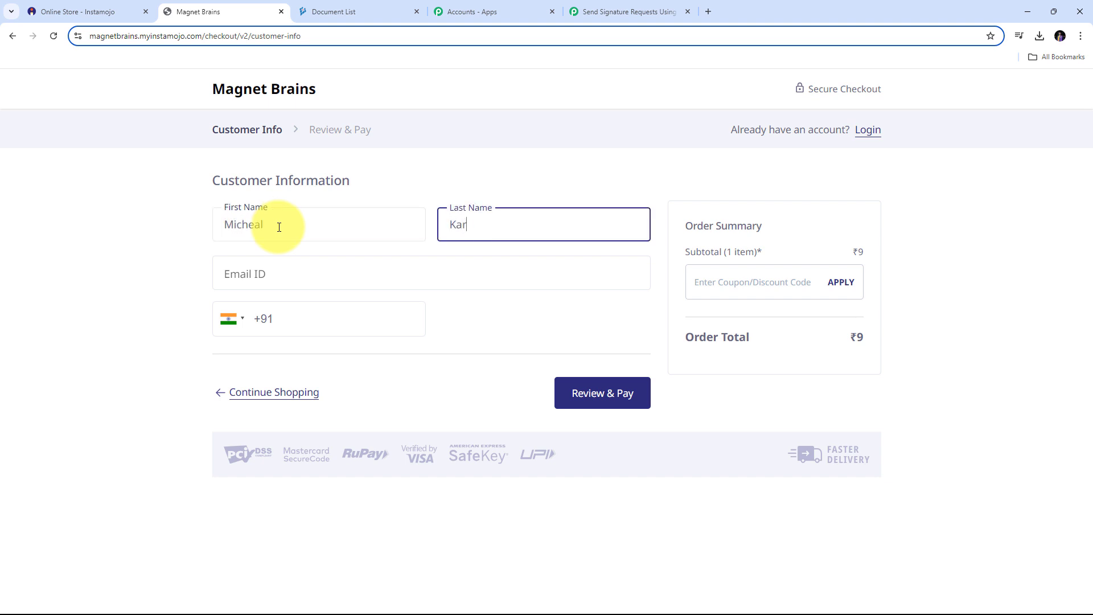
pyautogui.press('Tab')
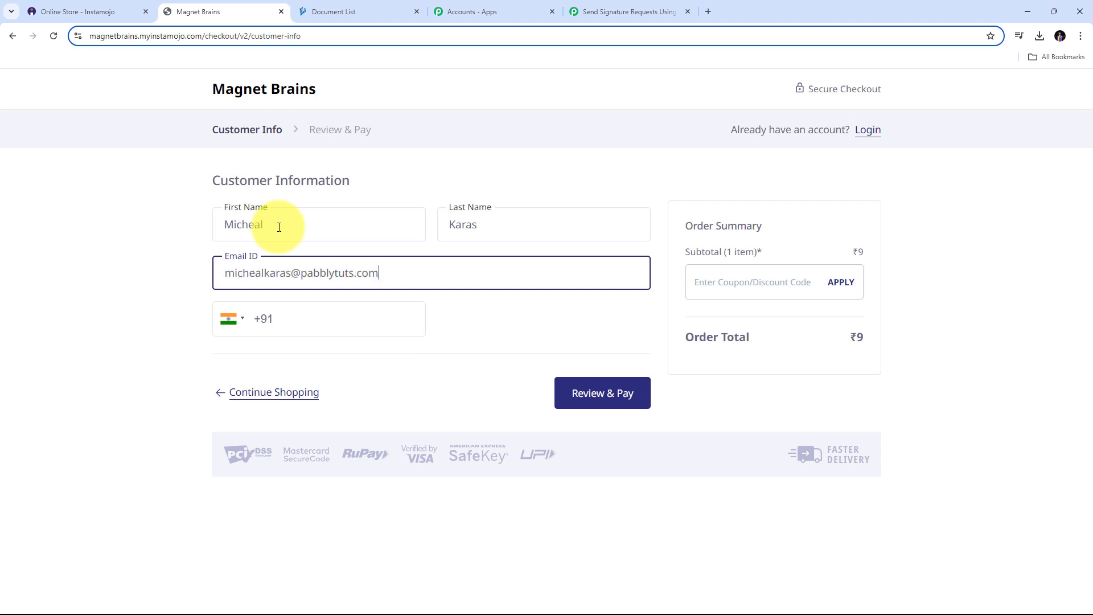
pyautogui.press('Tab')
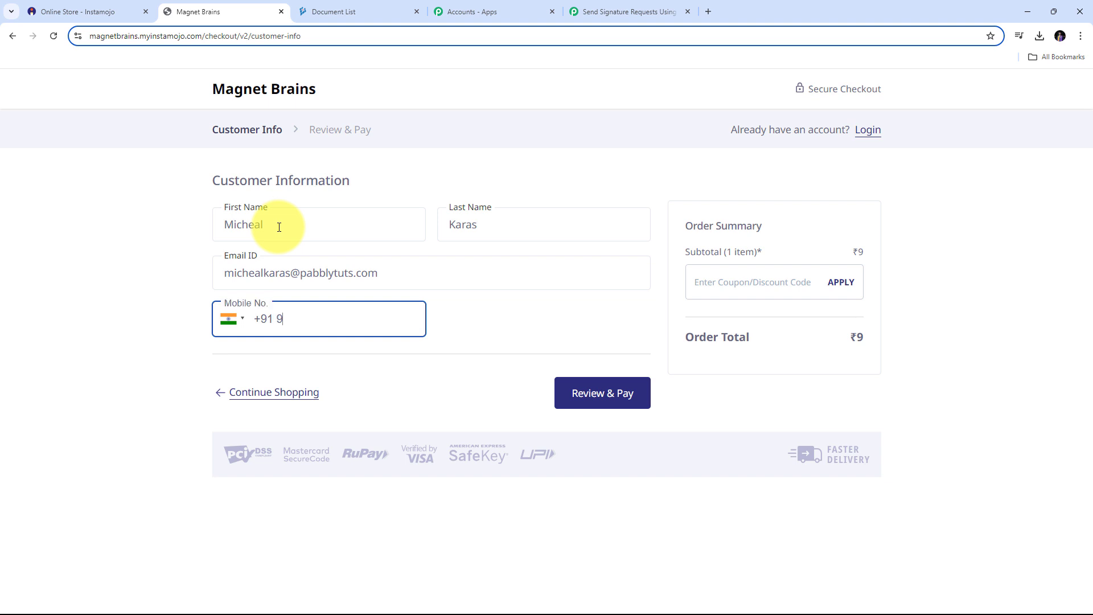
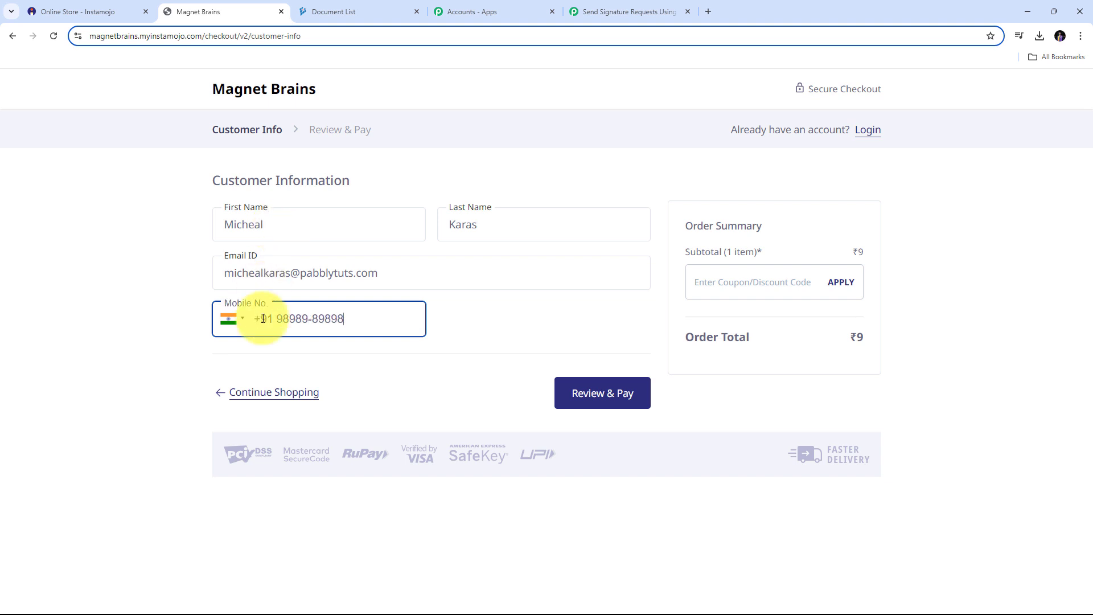
pyautogui.click(605, 402)
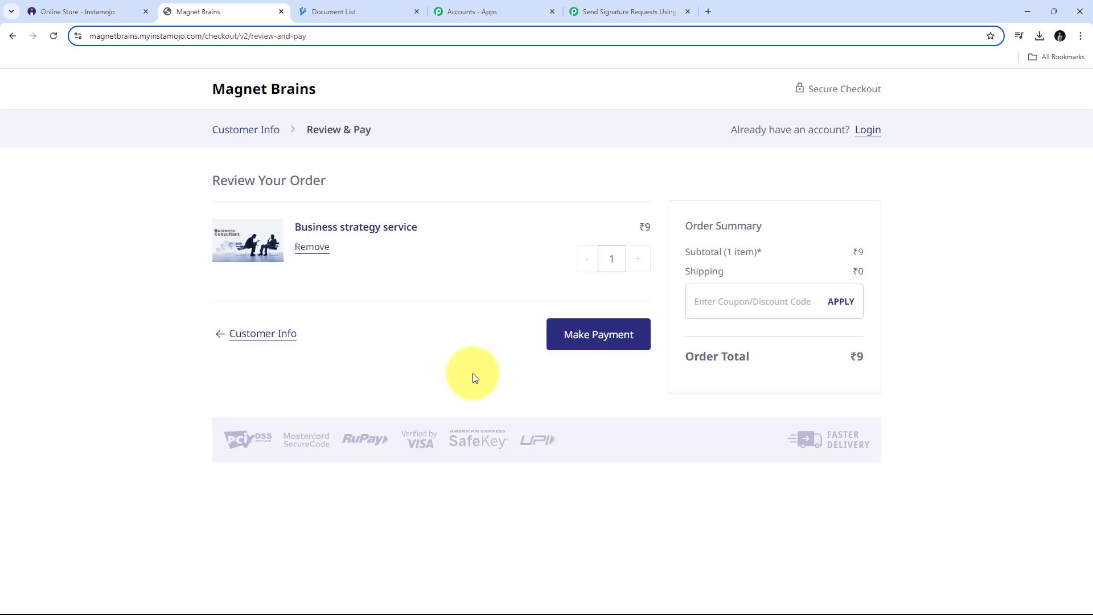
# - Place the ₹9 order and pay by credit/debit card with the card details
pyautogui.click(610, 339)
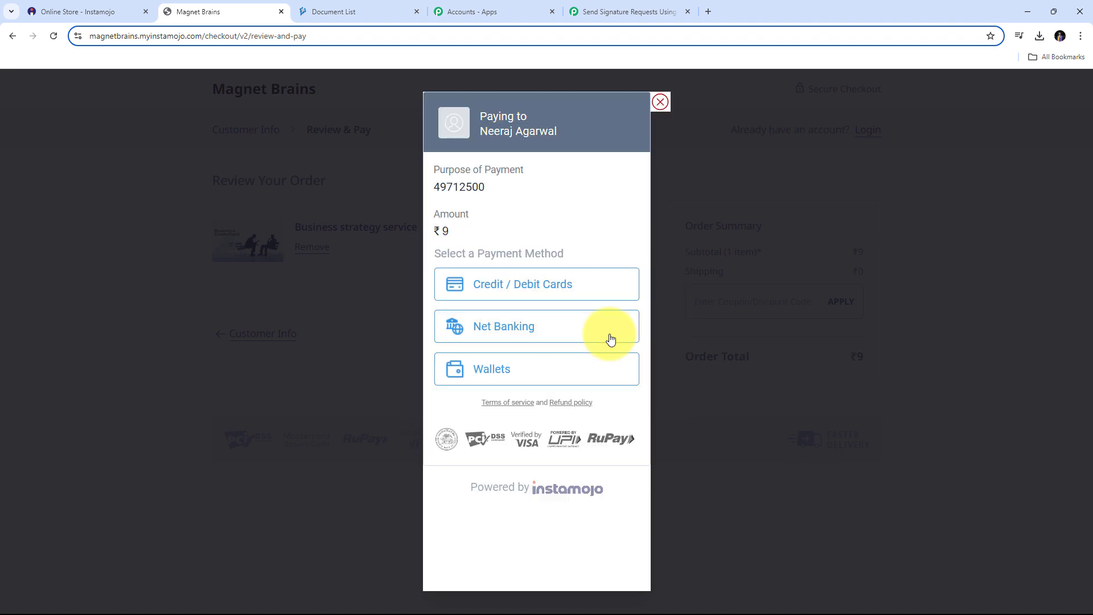
pyautogui.click(530, 297)
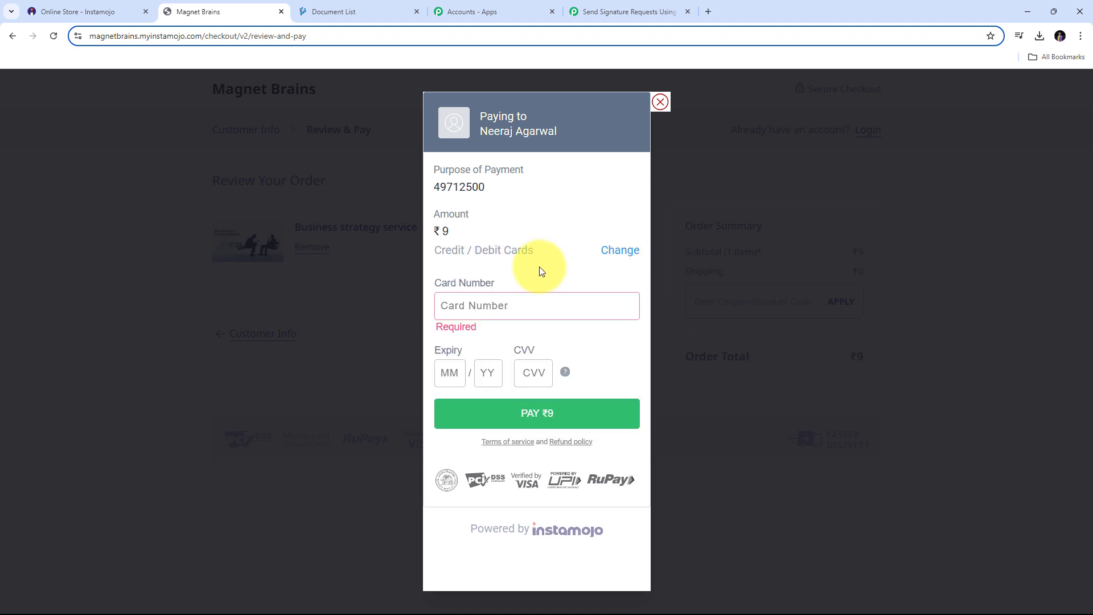
pyautogui.click(487, 308)
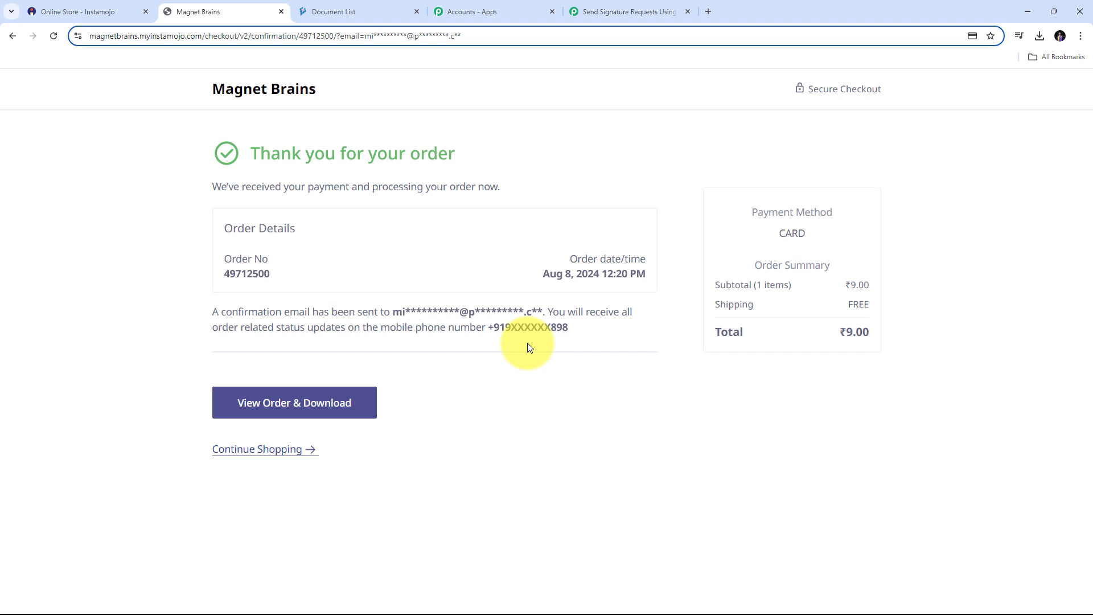
# - Return to the Pabbly workflow and scroll to the Response Received data
pyautogui.click(606, 12)
pyautogui.scroll(-6, 950, 290)
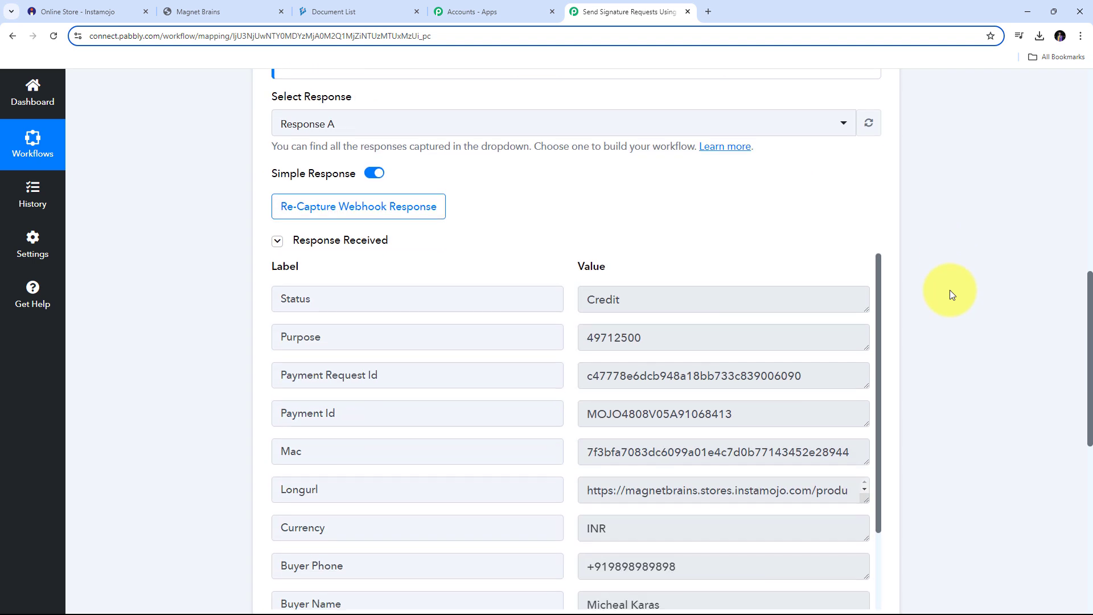
pyautogui.scroll(-2, 655, 285)
pyautogui.scroll(2, 654, 285)
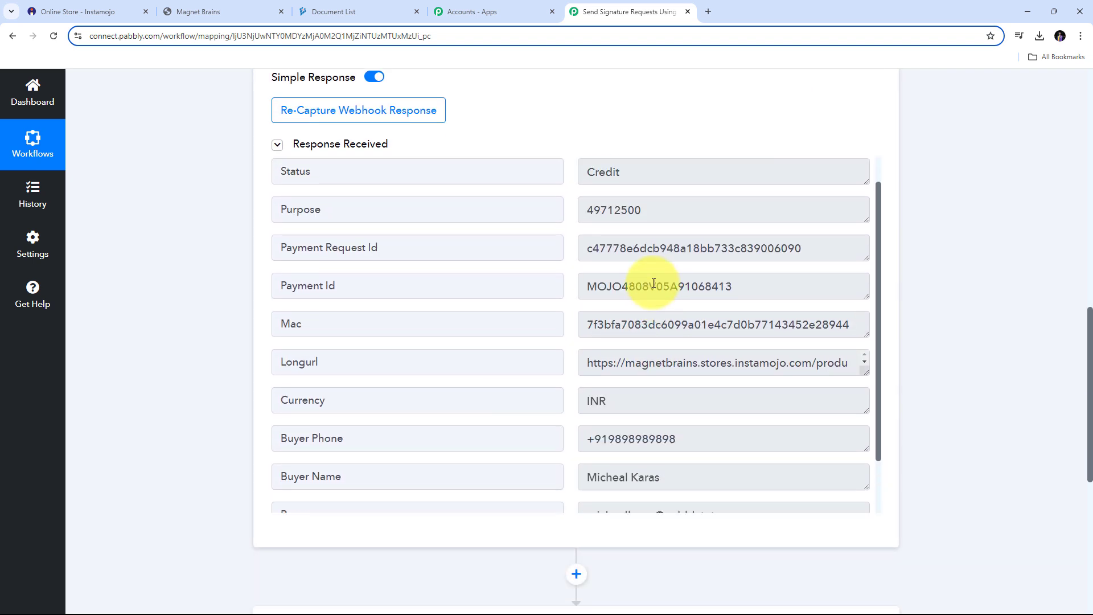
# - Check the captured Status Credit, buyer phone, Currency INR, buyer name, e-mail and Amount 9.00
pyautogui.click(678, 215)
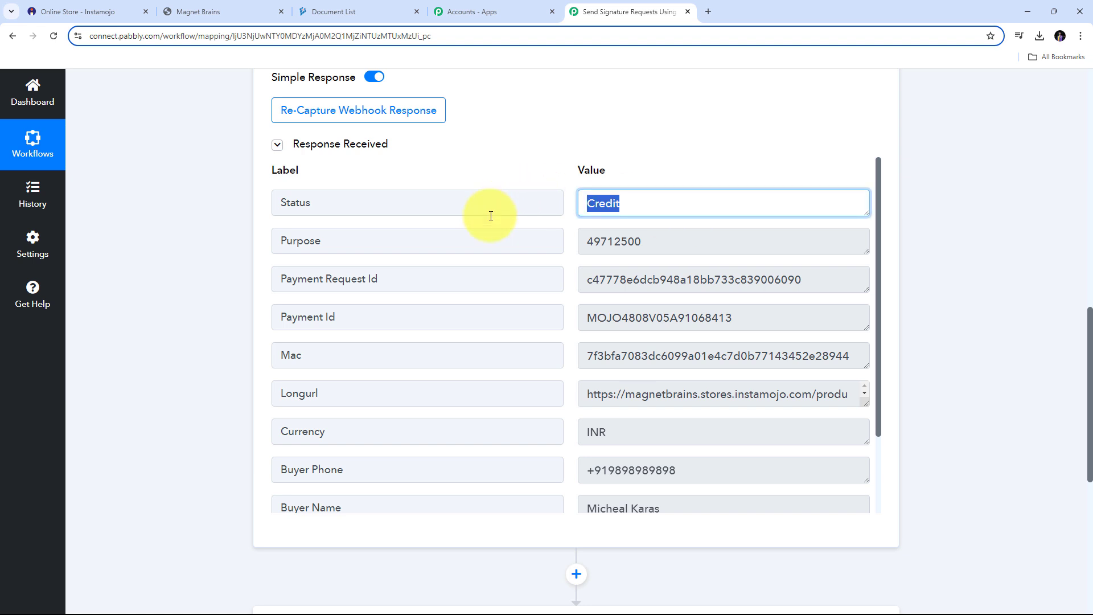
pyautogui.scroll(-2, 623, 264)
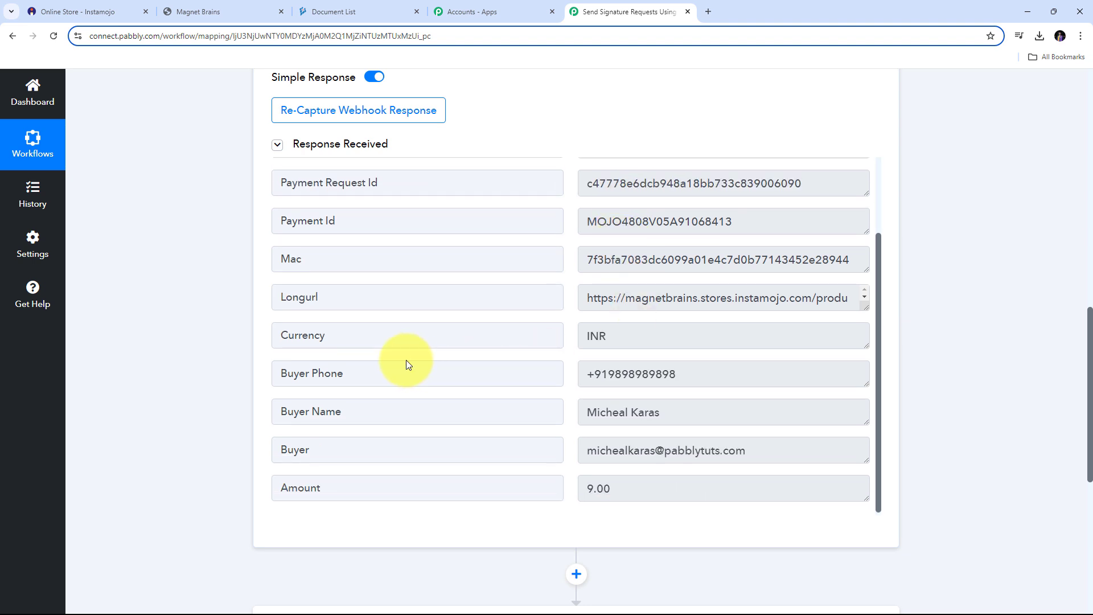
pyautogui.click(724, 376)
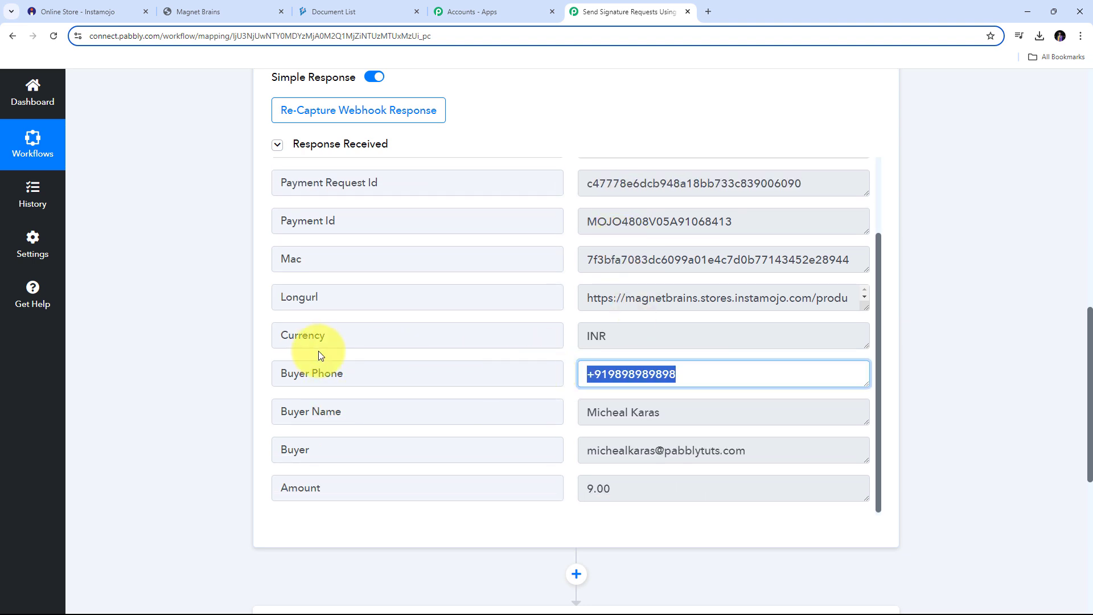
pyautogui.click(688, 336)
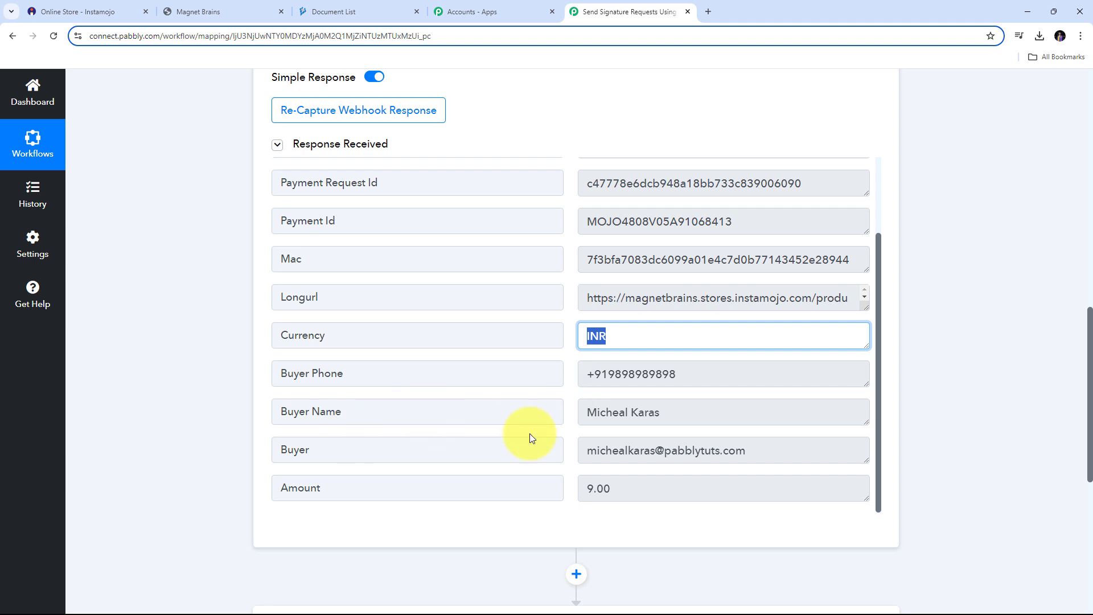
pyautogui.click(687, 424)
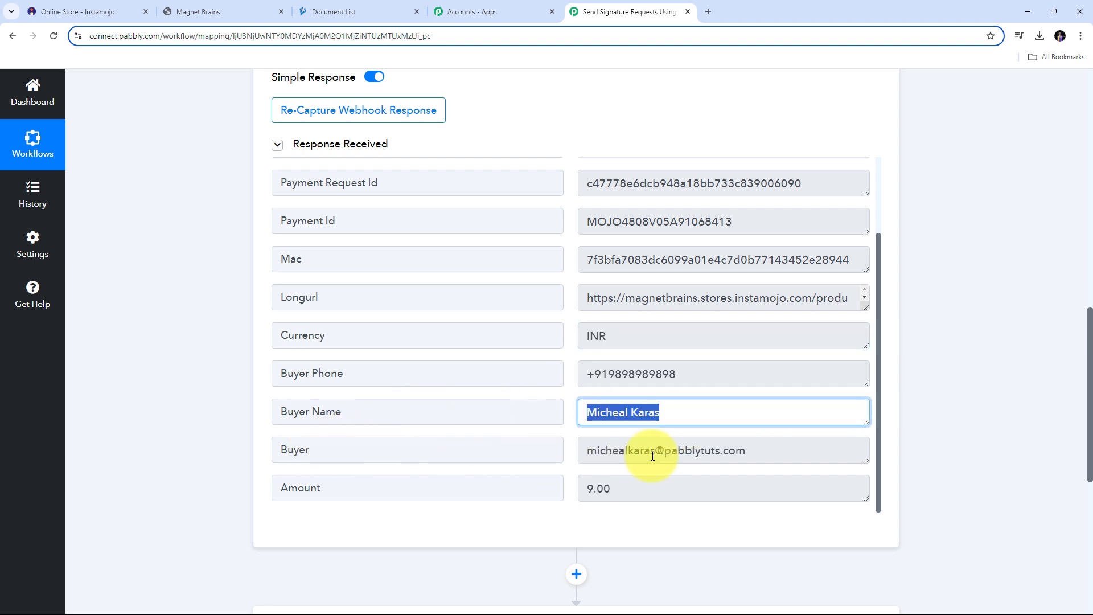
pyautogui.click(819, 450)
pyautogui.click(819, 450)
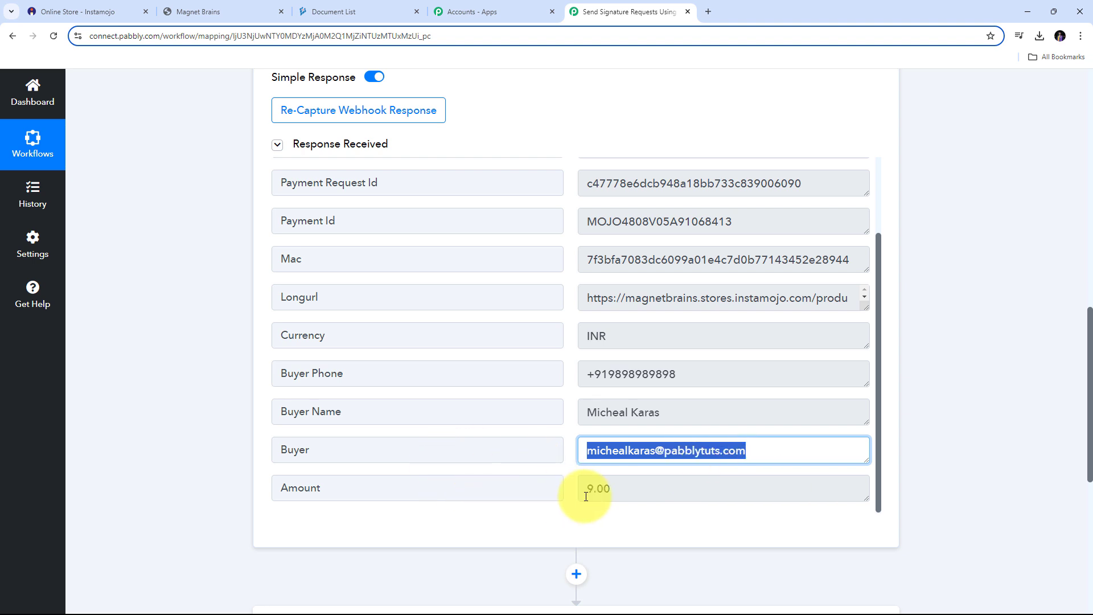
pyautogui.moveTo(637, 491); pyautogui.dragTo(671, 432)
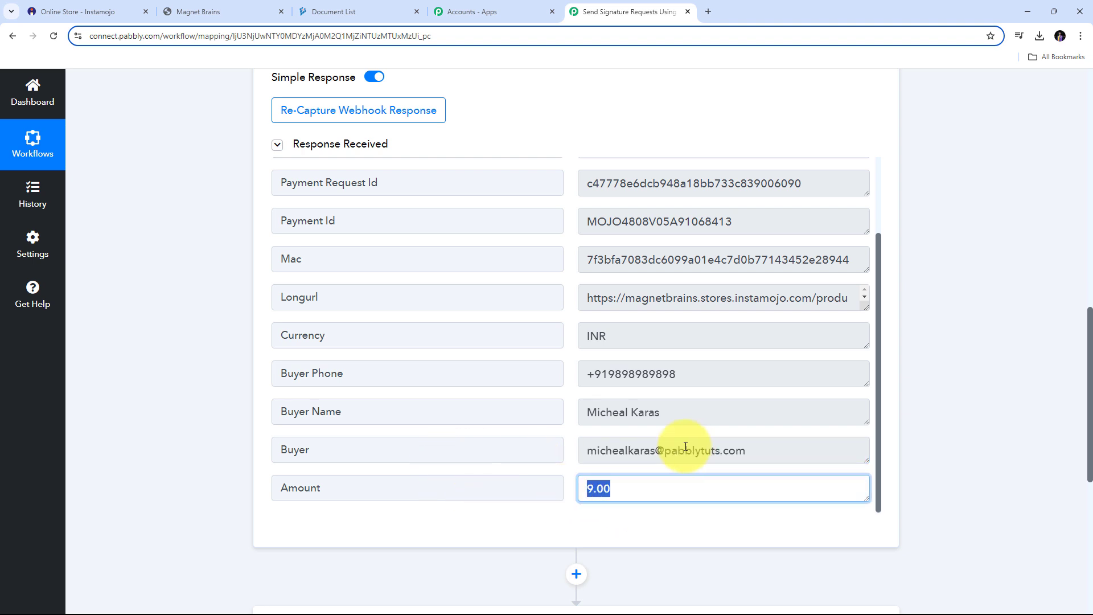
pyautogui.scroll(2, 664, 432)
pyautogui.scroll(-2, 633, 416)
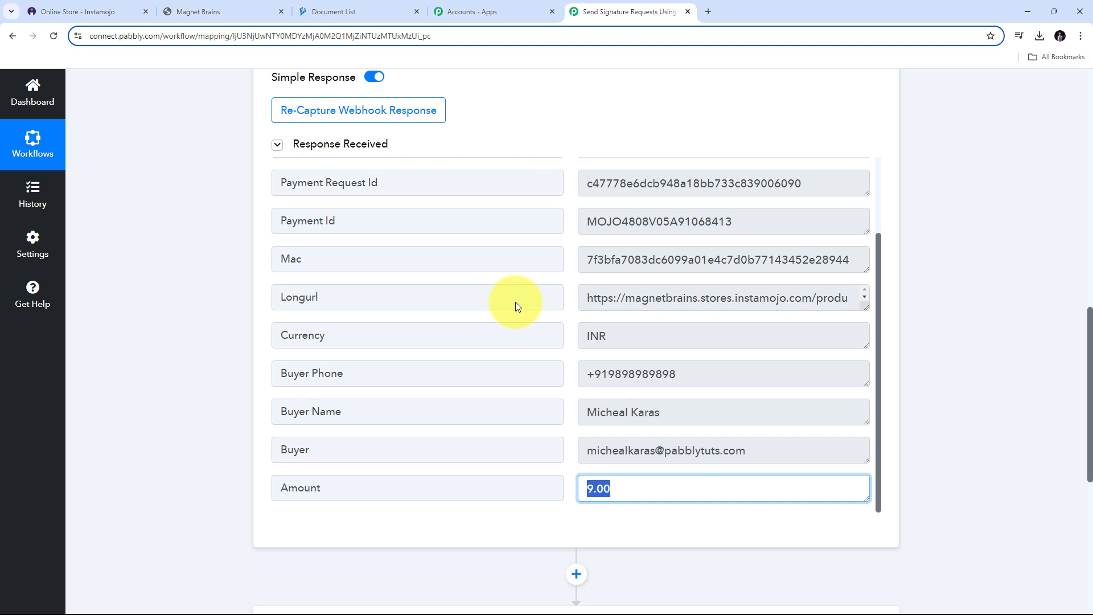
pyautogui.scroll(2, 566, 337)
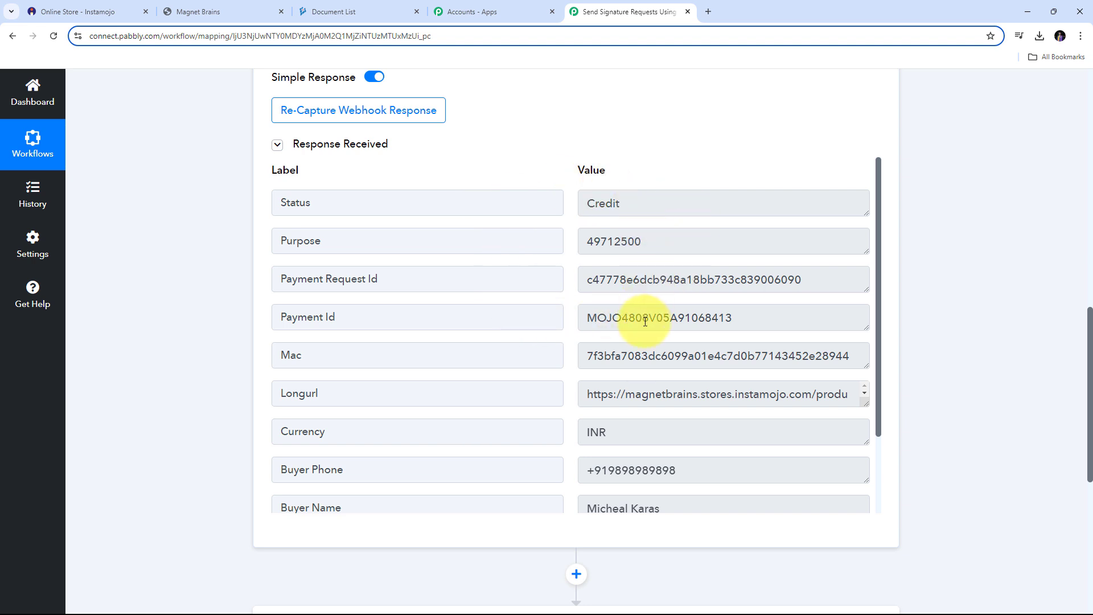
# - Scroll through the captured response and highlight the Status field with its Credit value
pyautogui.scroll(-5, 952, 277)
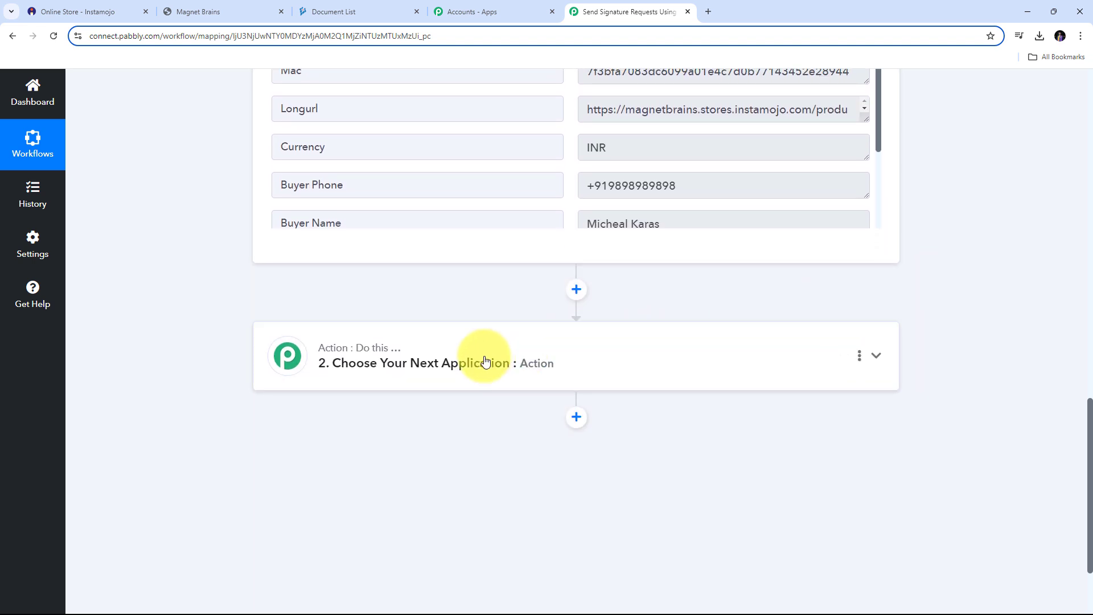
pyautogui.scroll(4, 607, 351)
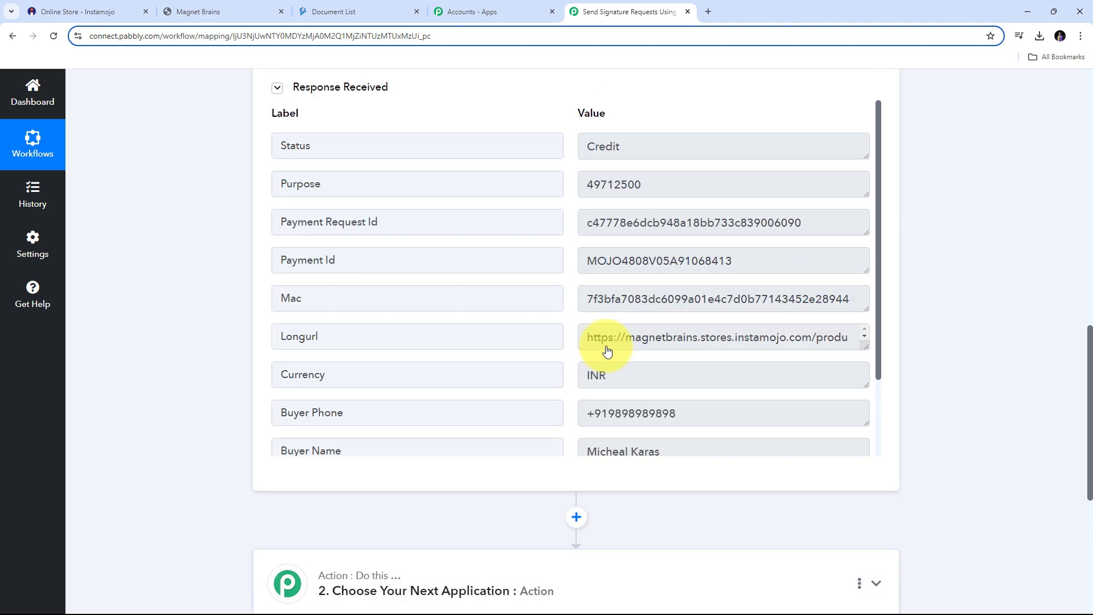
pyautogui.scroll(1, 561, 153)
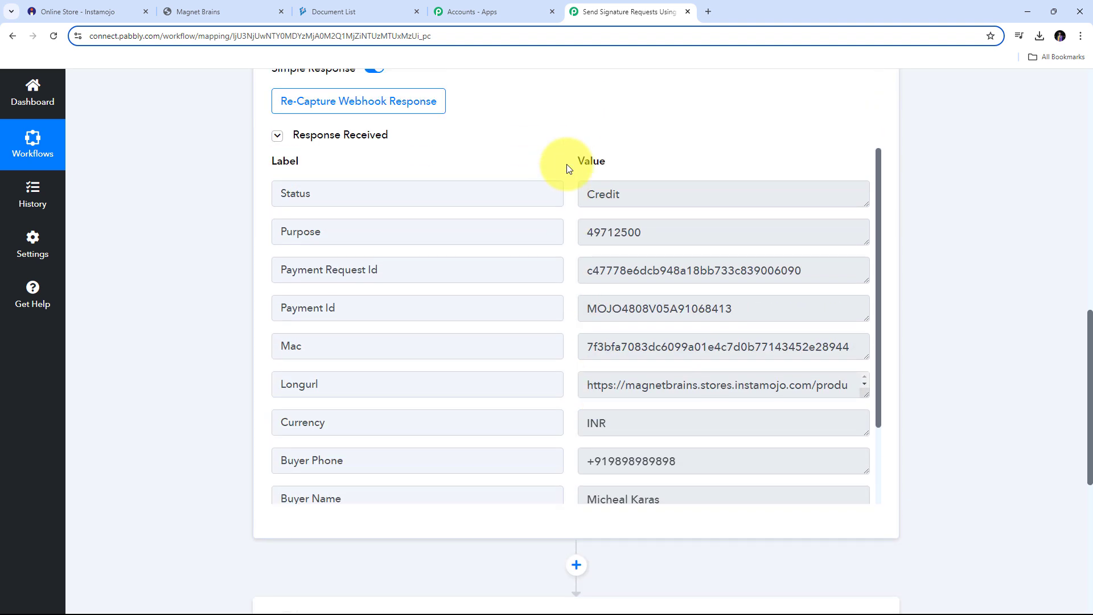
pyautogui.scroll(1, 555, 177)
pyautogui.scroll(2, 541, 245)
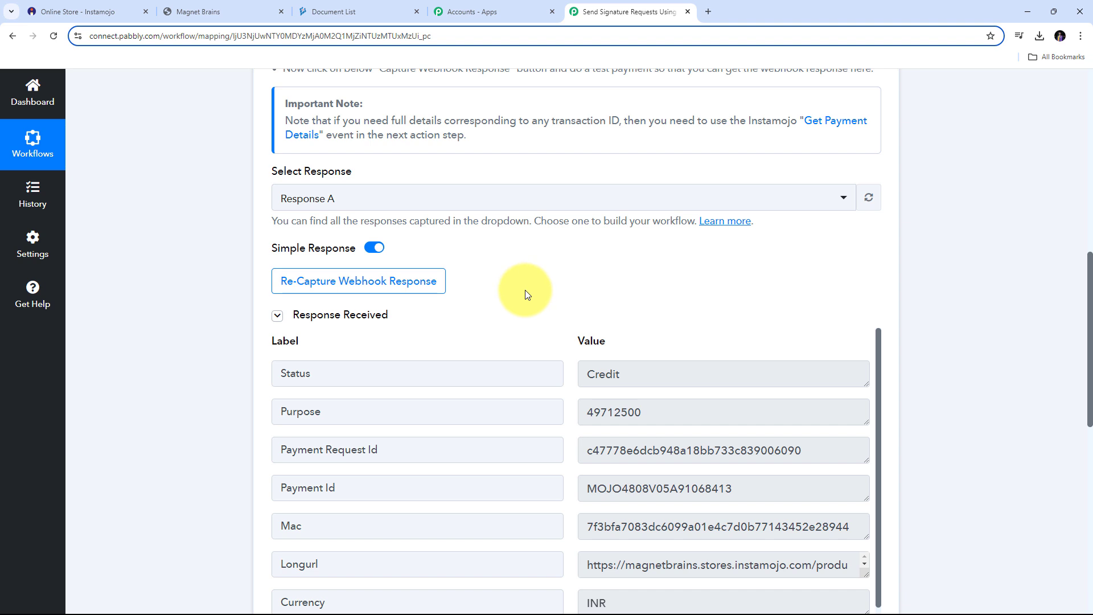
pyautogui.scroll(5, 525, 295)
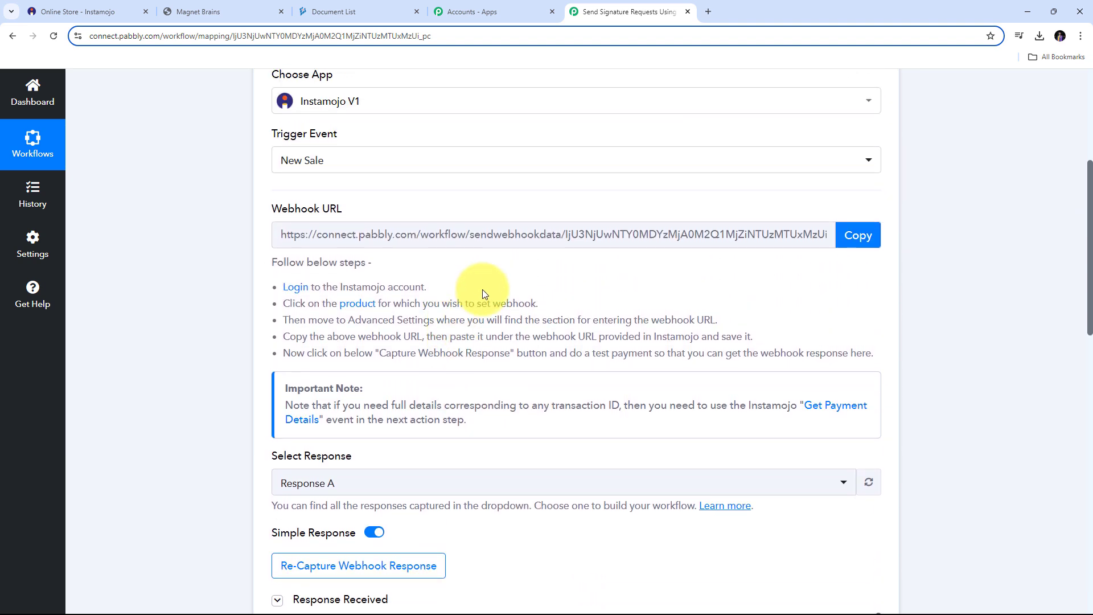
pyautogui.scroll(-6, 483, 289)
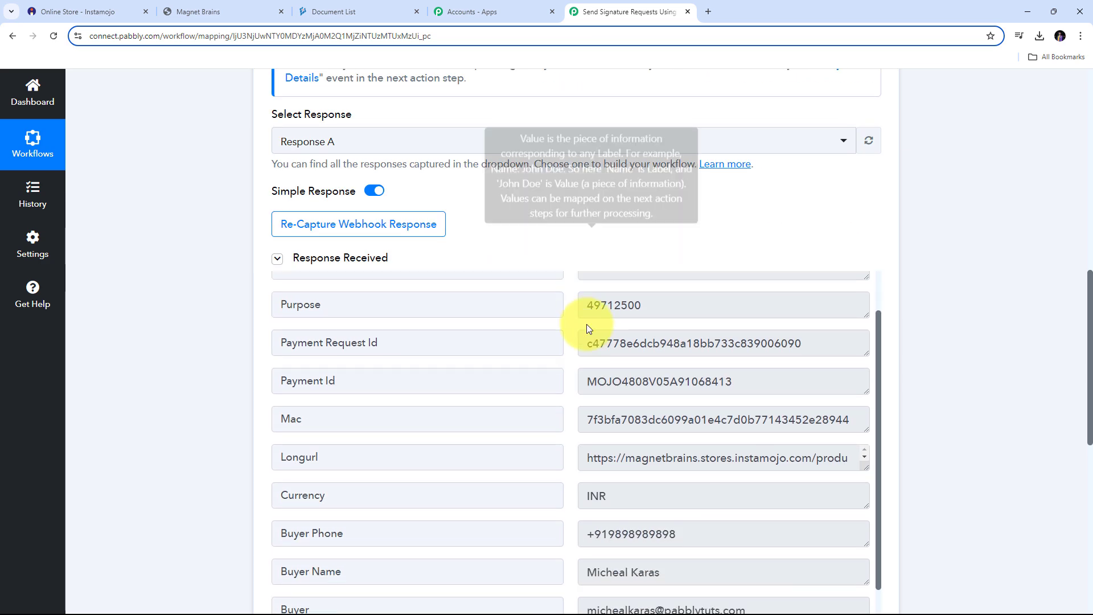
pyautogui.scroll(-1, 942, 329)
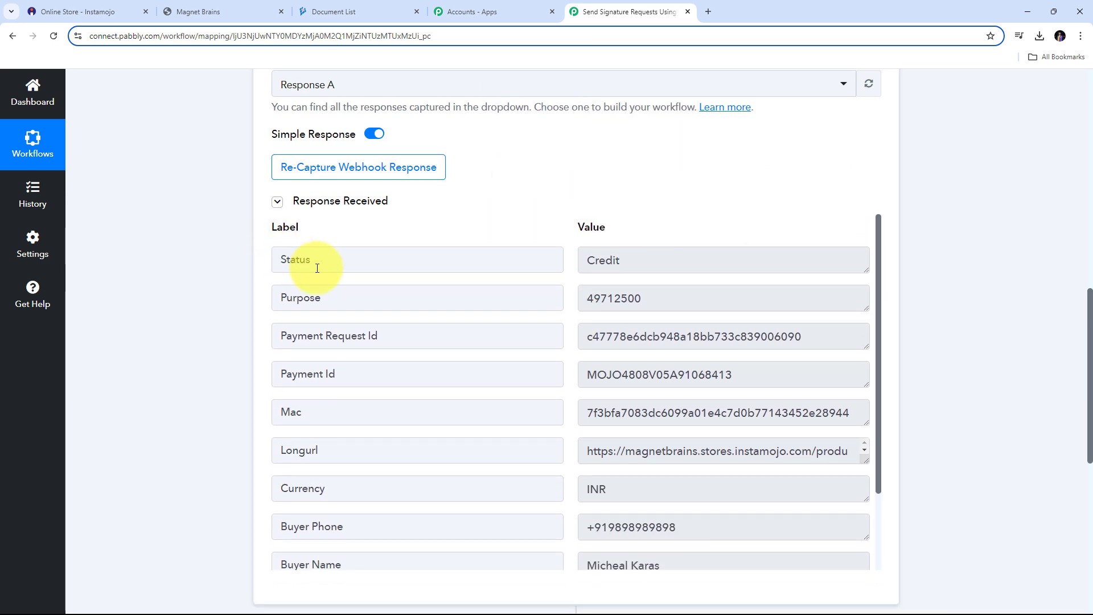
pyautogui.moveTo(321, 263); pyautogui.dragTo(266, 262)
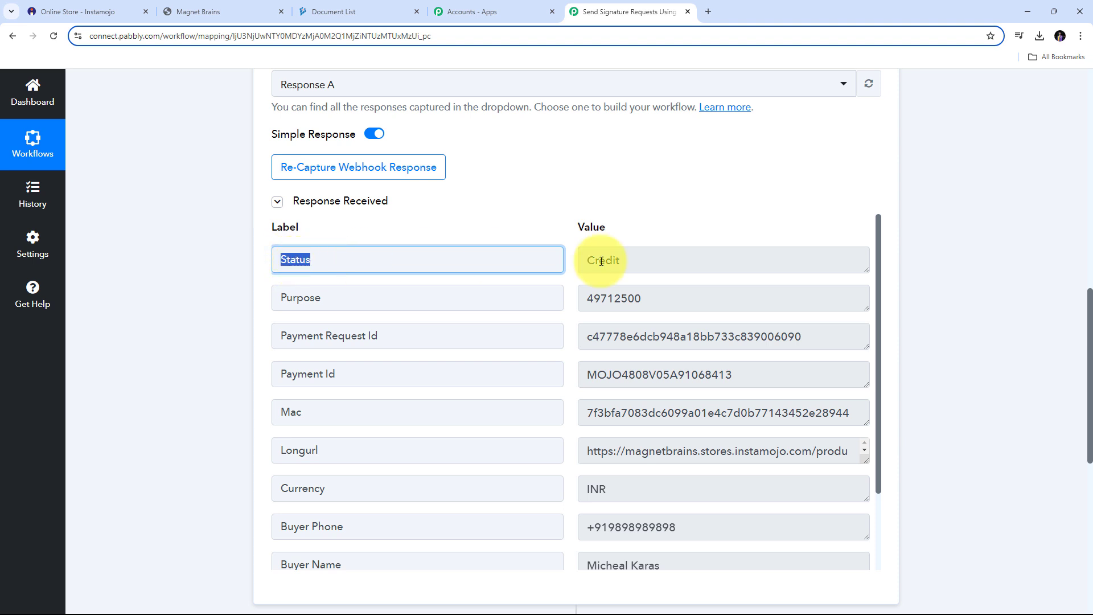
pyautogui.moveTo(685, 264); pyautogui.dragTo(533, 265)
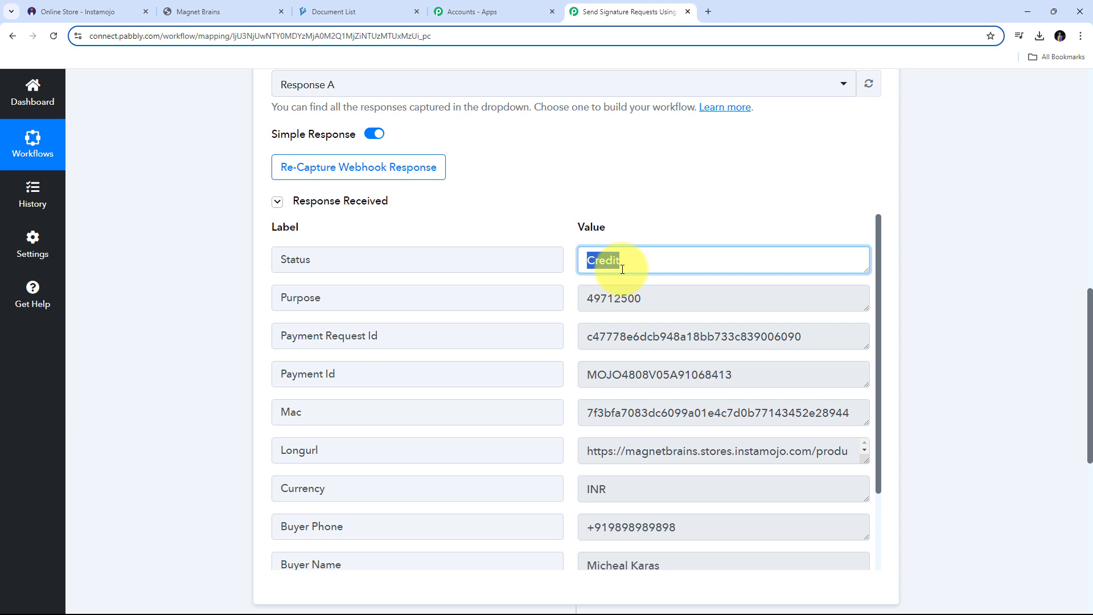
# - Clear the selection and scroll down to the empty 'Choose Your Next Application' action step
pyautogui.scroll(-1, 622, 270)
pyautogui.click(901, 340)
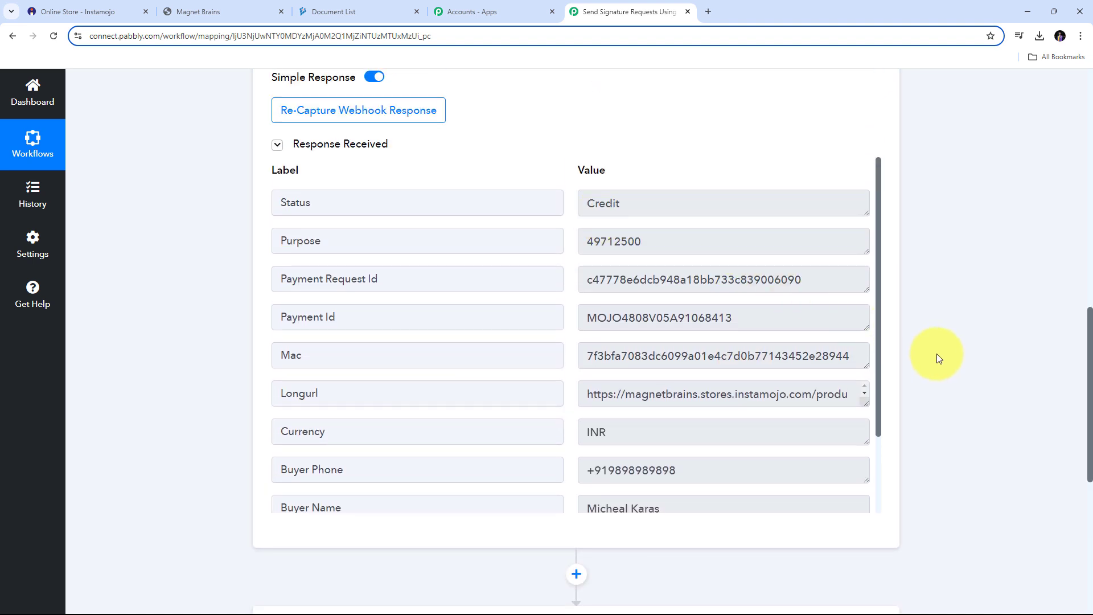
pyautogui.scroll(-2, 937, 353)
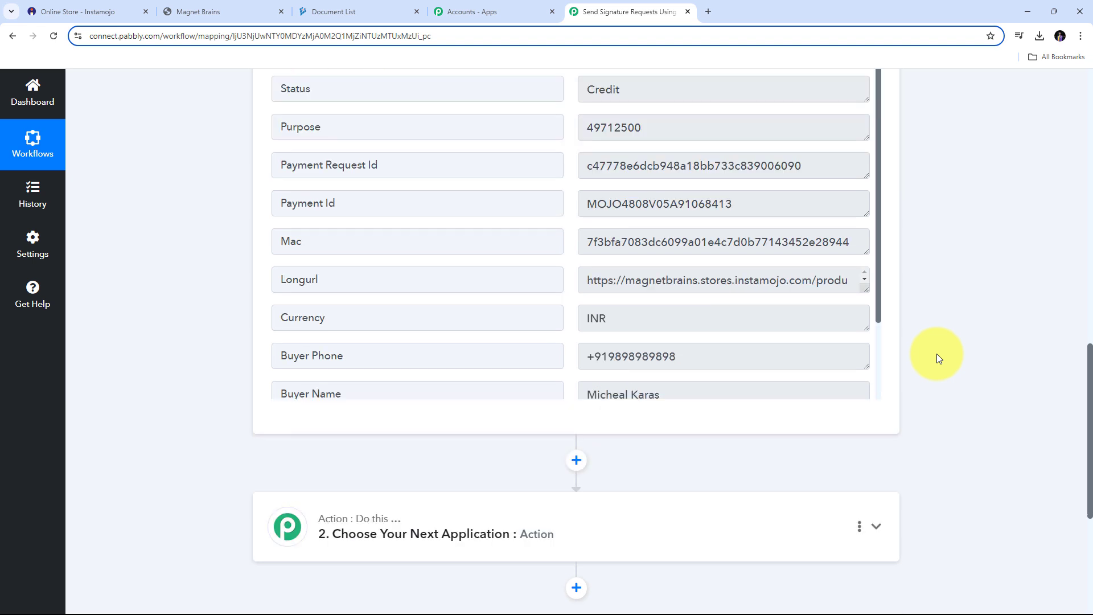
pyautogui.scroll(1, 937, 353)
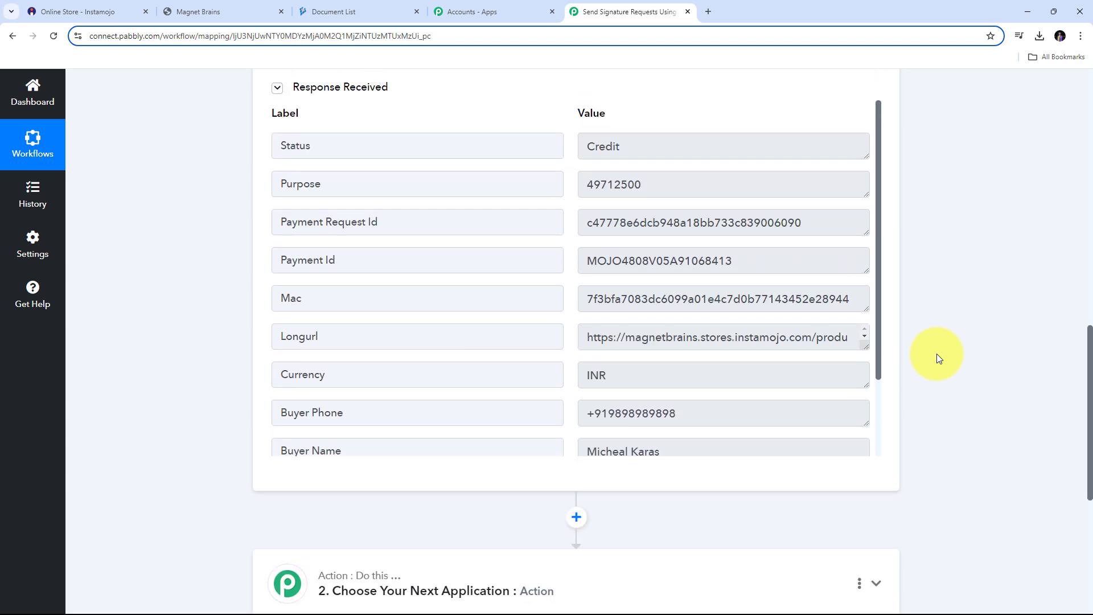
pyautogui.scroll(-4, 937, 353)
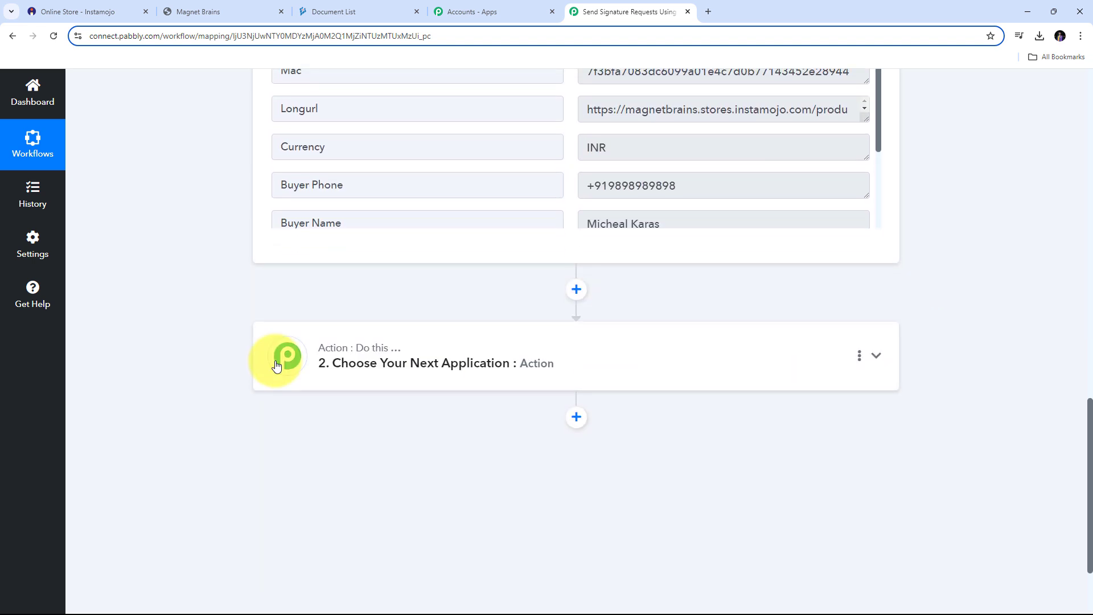
# - Make step 2 a Pabbly Filter with the Filter Values action event and connect it
pyautogui.click(876, 355)
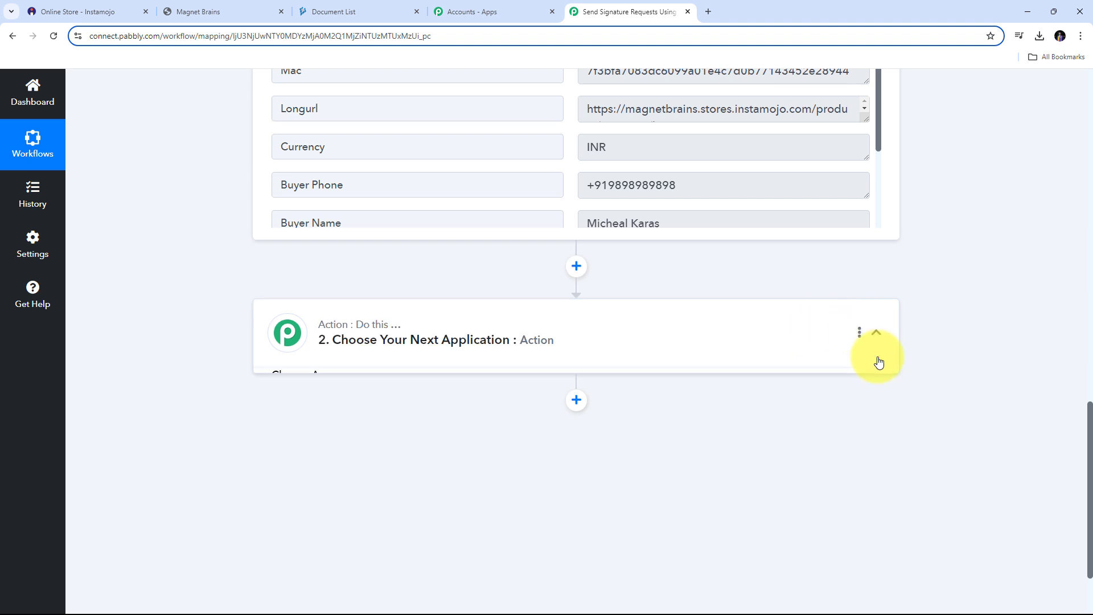
pyautogui.scroll(5, 363, 354)
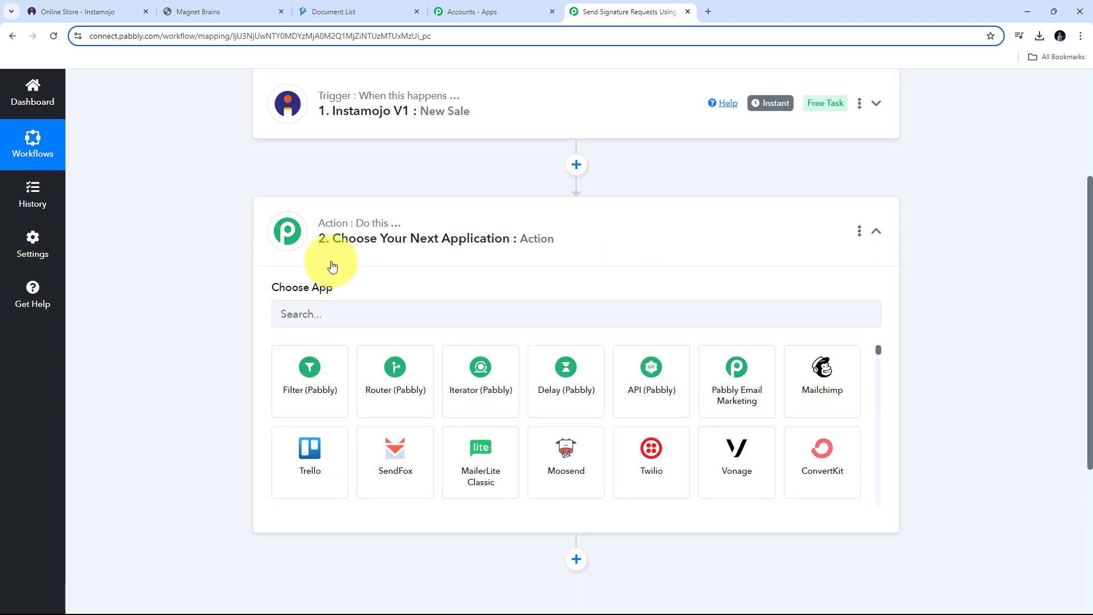
pyautogui.click(313, 380)
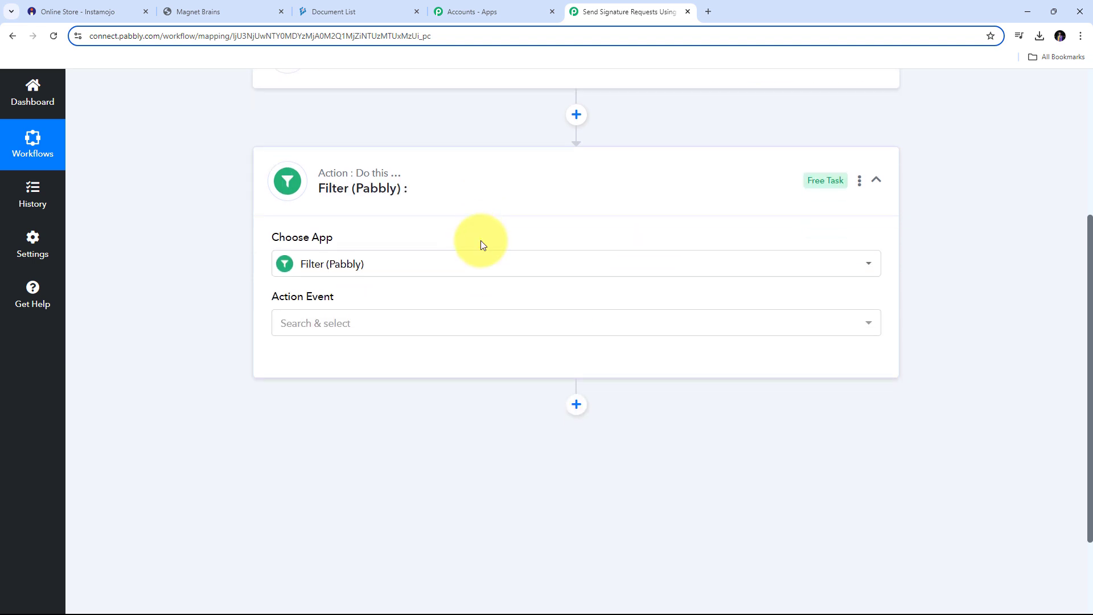
pyautogui.click(637, 326)
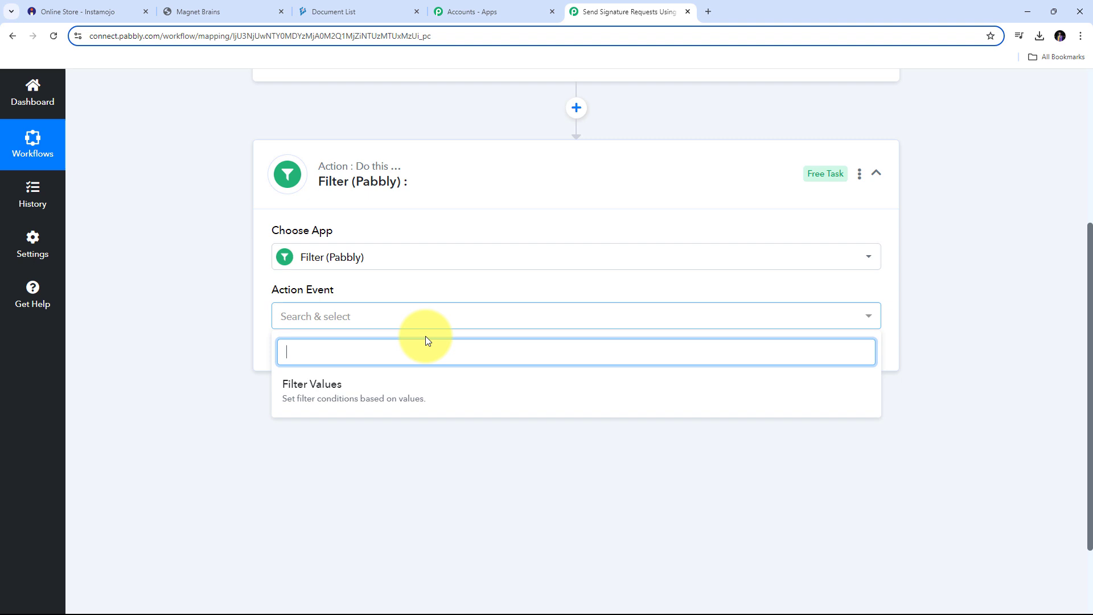
pyautogui.click(342, 389)
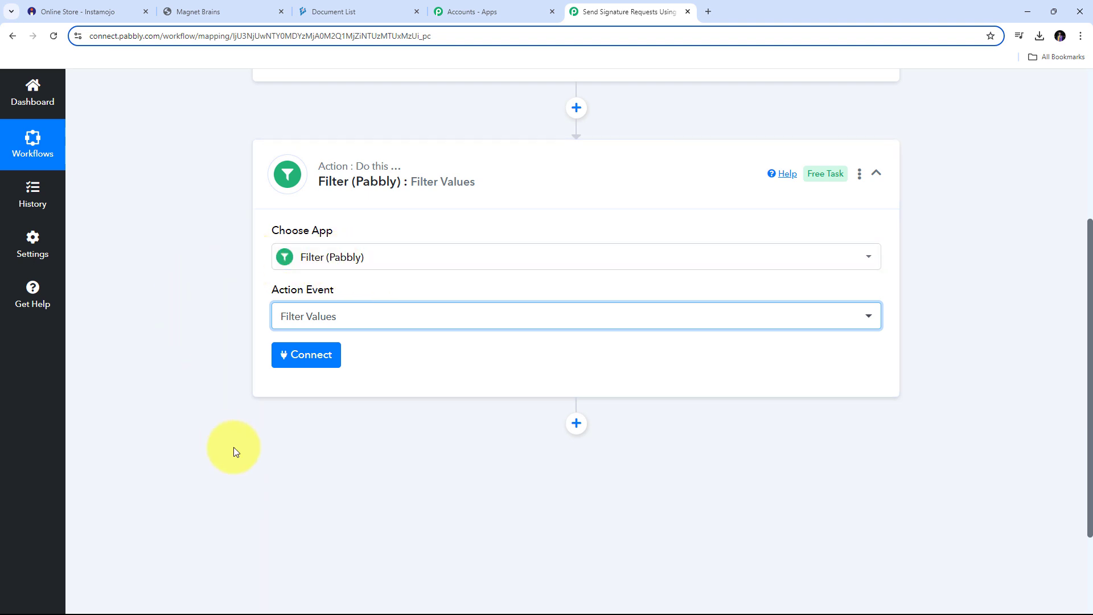
pyautogui.click(310, 359)
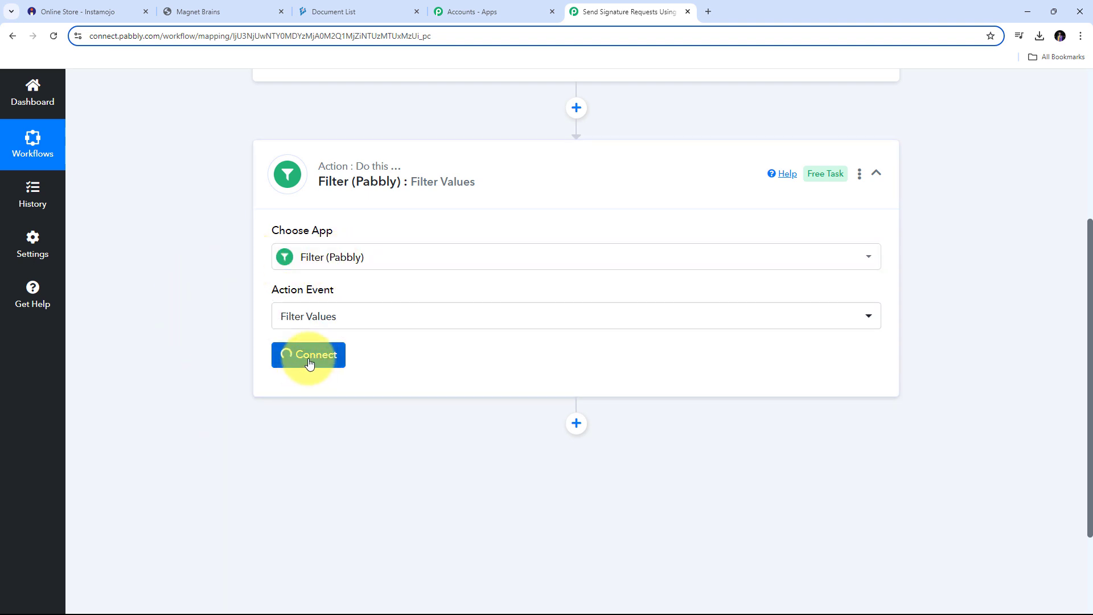
# - Set the filter condition to the Instamojo Status field Equal to 'Credit'
pyautogui.scroll(-2, 614, 316)
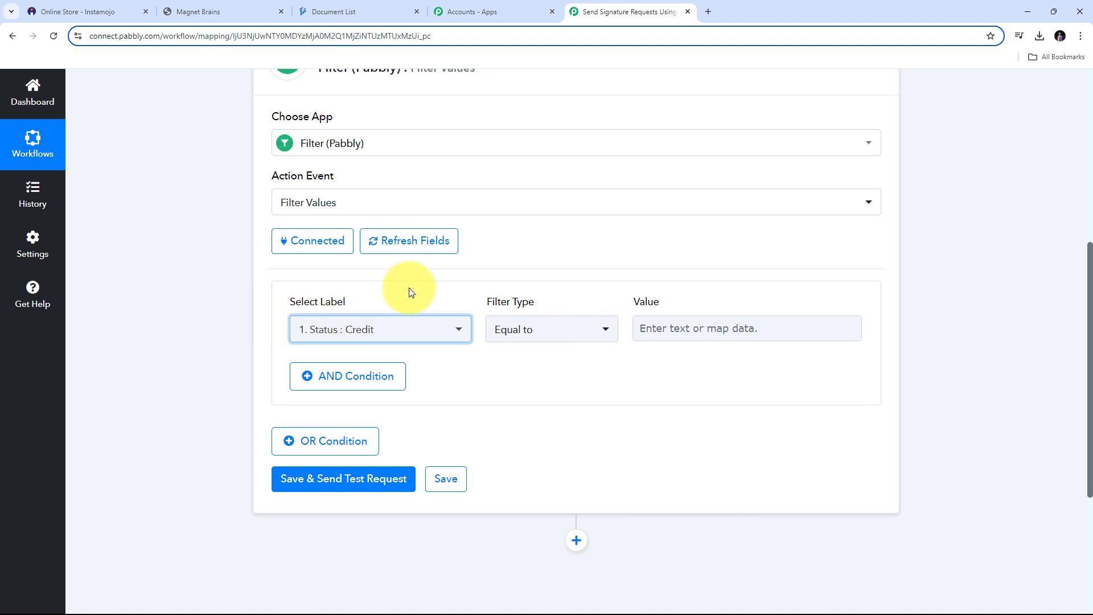
pyautogui.click(442, 336)
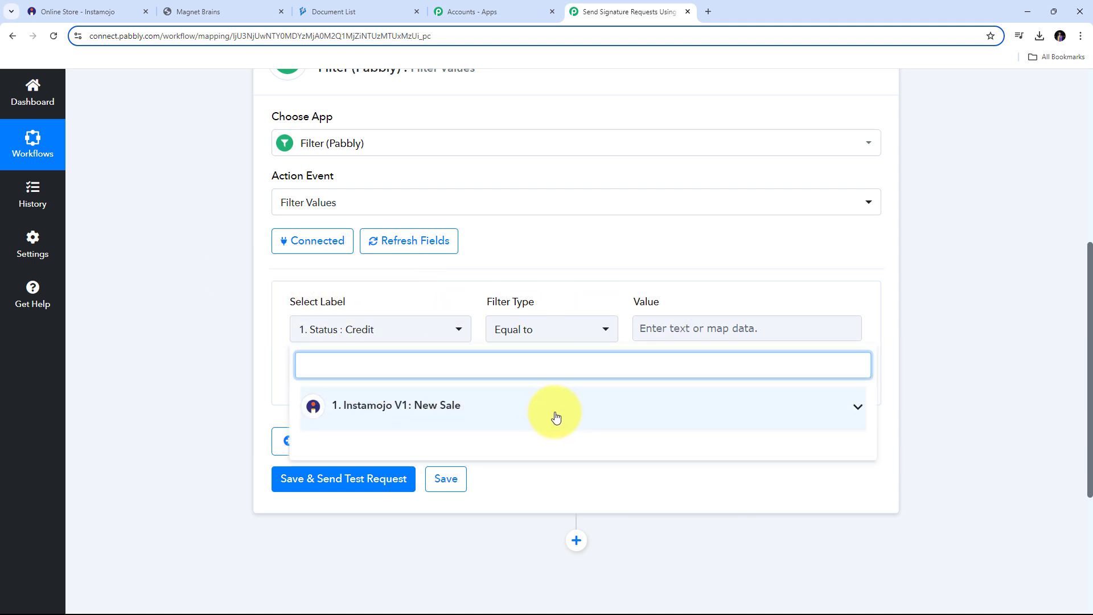
pyautogui.click(576, 411)
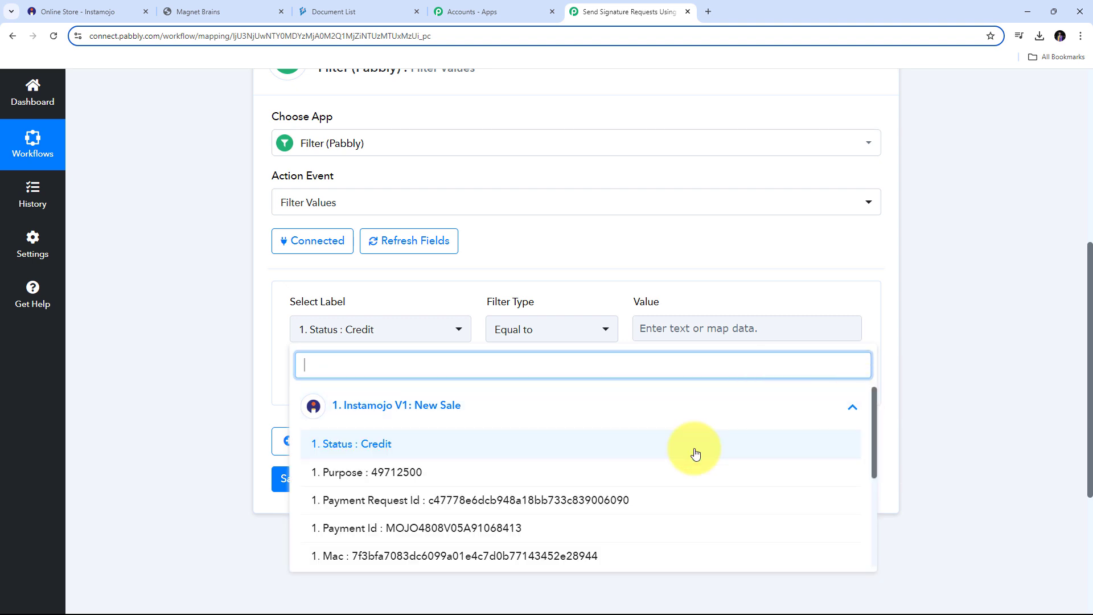
pyautogui.click(349, 448)
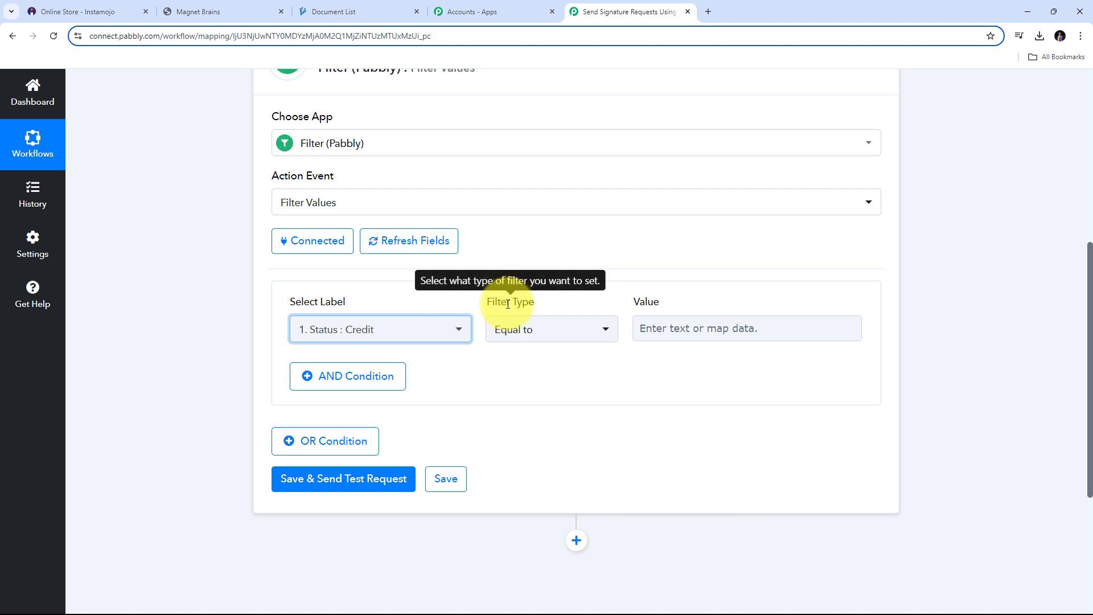
pyautogui.click(652, 330)
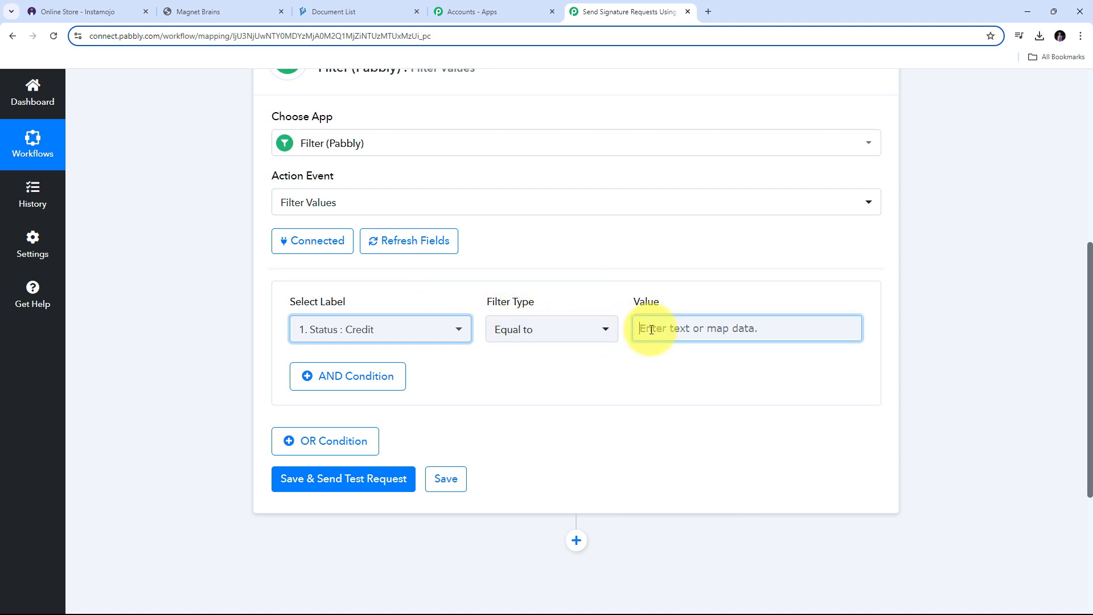
pyautogui.write('C')
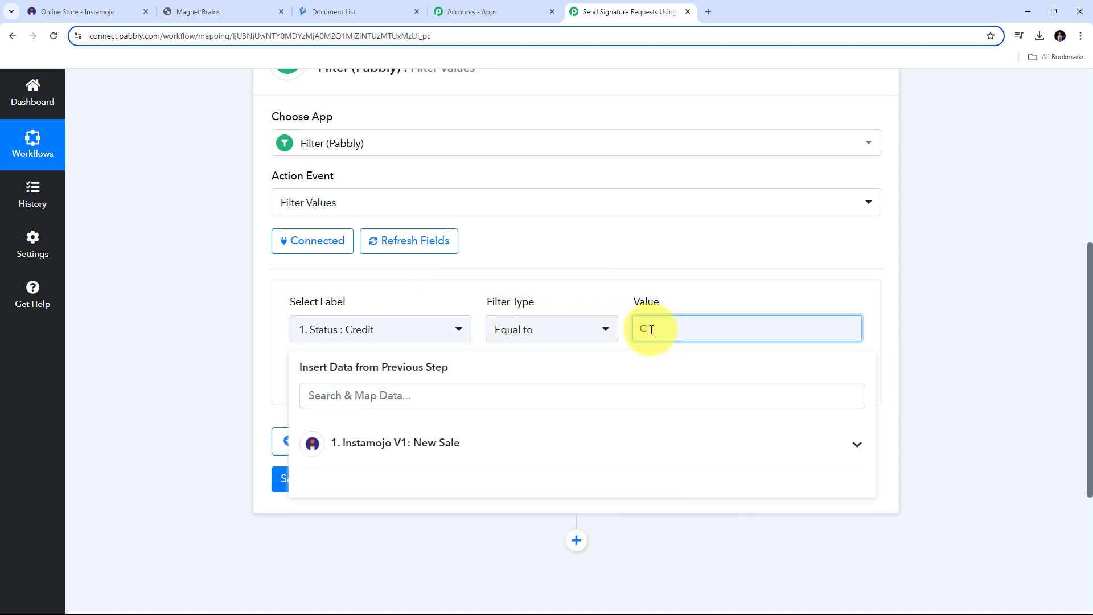
pyautogui.write('redit')
pyautogui.click(591, 295)
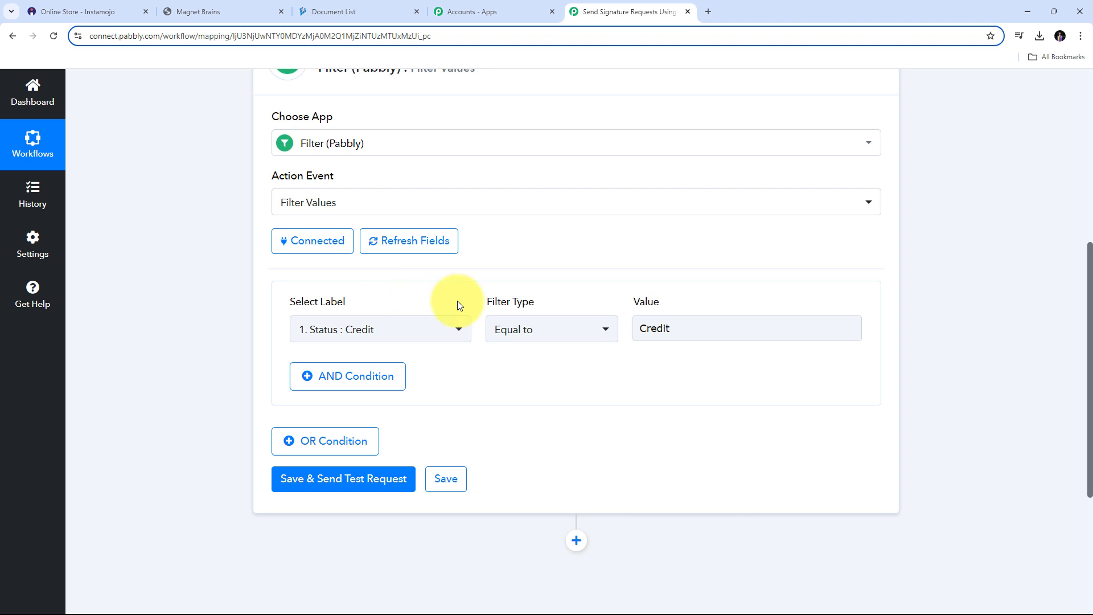
# - Save and test the filter, confirming the response shows success with 'Condition is true'
pyautogui.click(348, 488)
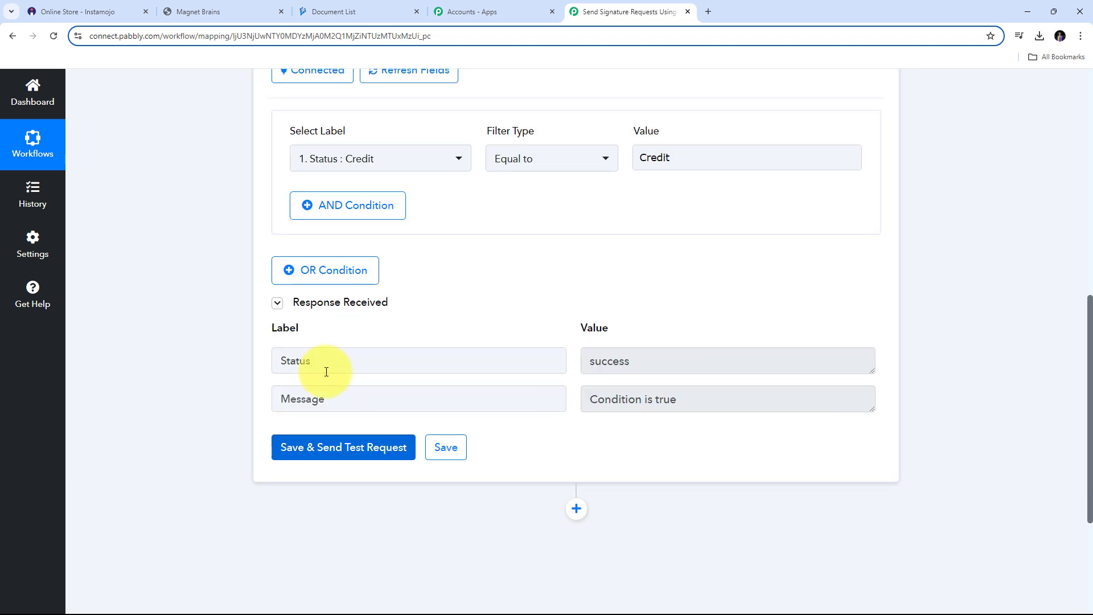
pyautogui.moveTo(655, 361); pyautogui.dragTo(576, 361)
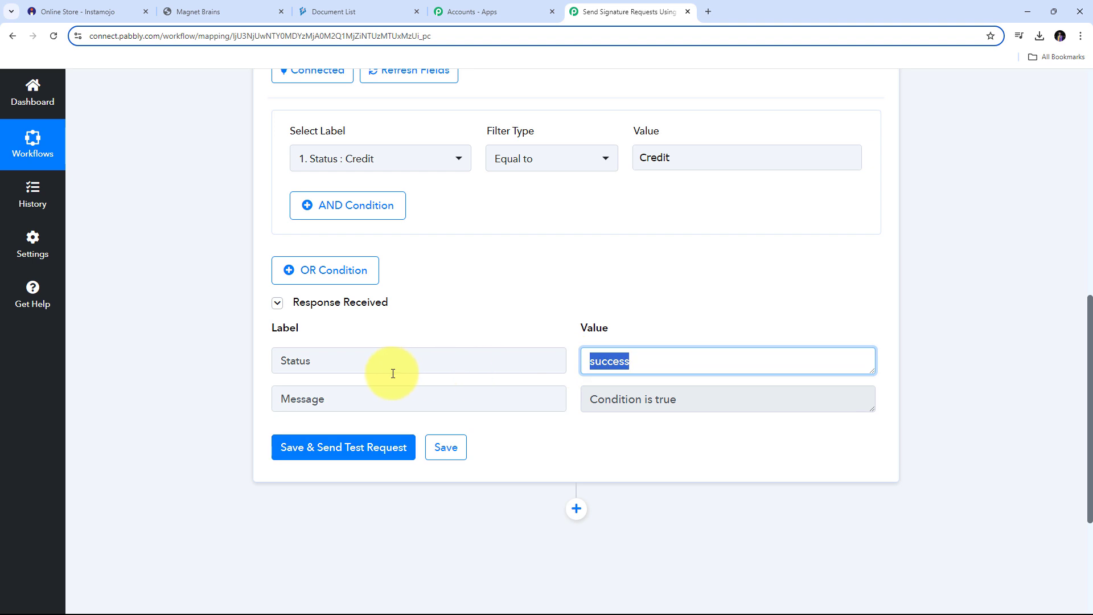
pyautogui.moveTo(740, 398); pyautogui.dragTo(539, 420)
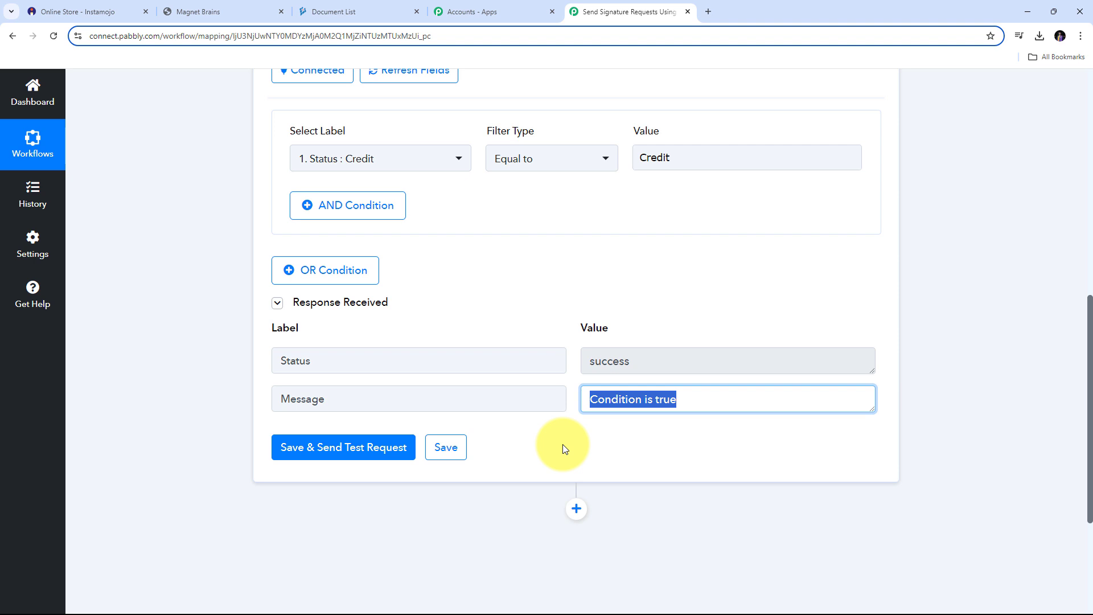
pyautogui.scroll(-3, 593, 313)
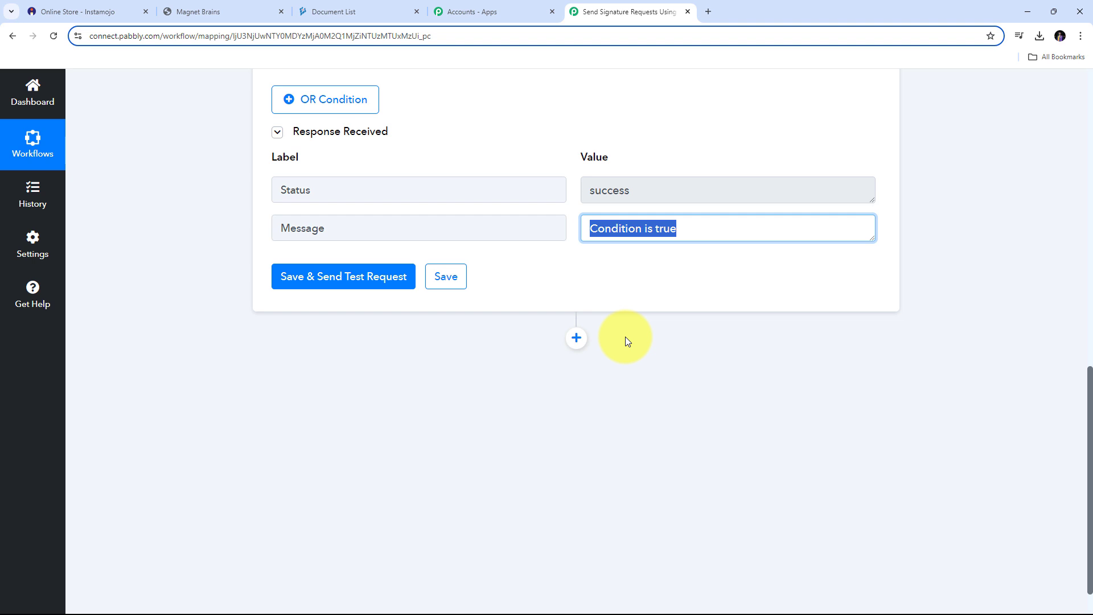
# - Add a DigiSigner step using the Send Signature Request action event
pyautogui.click(576, 340)
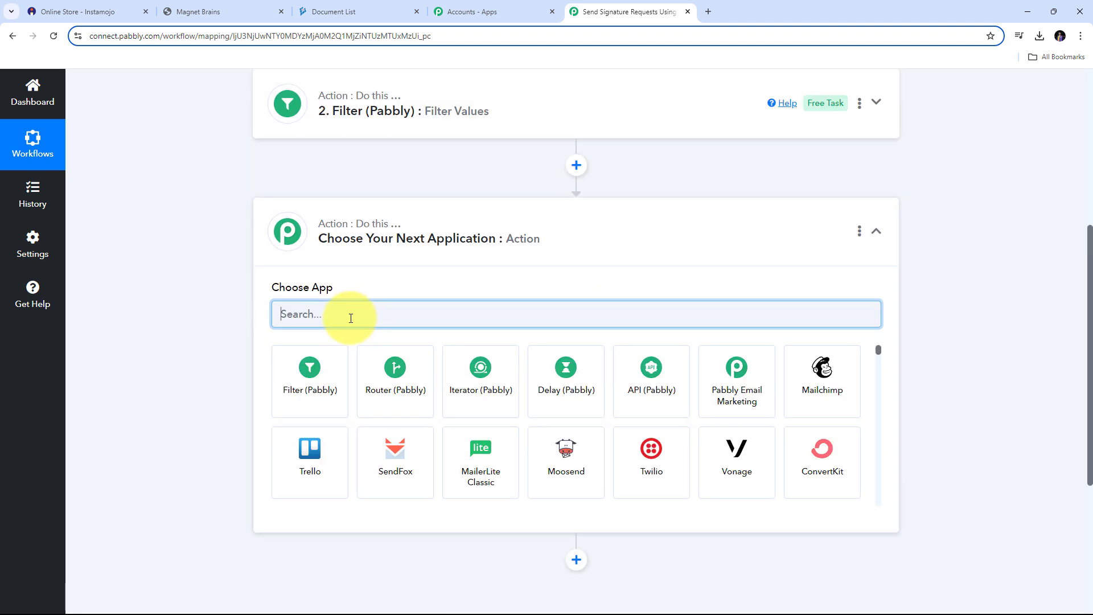
pyautogui.write('Digi')
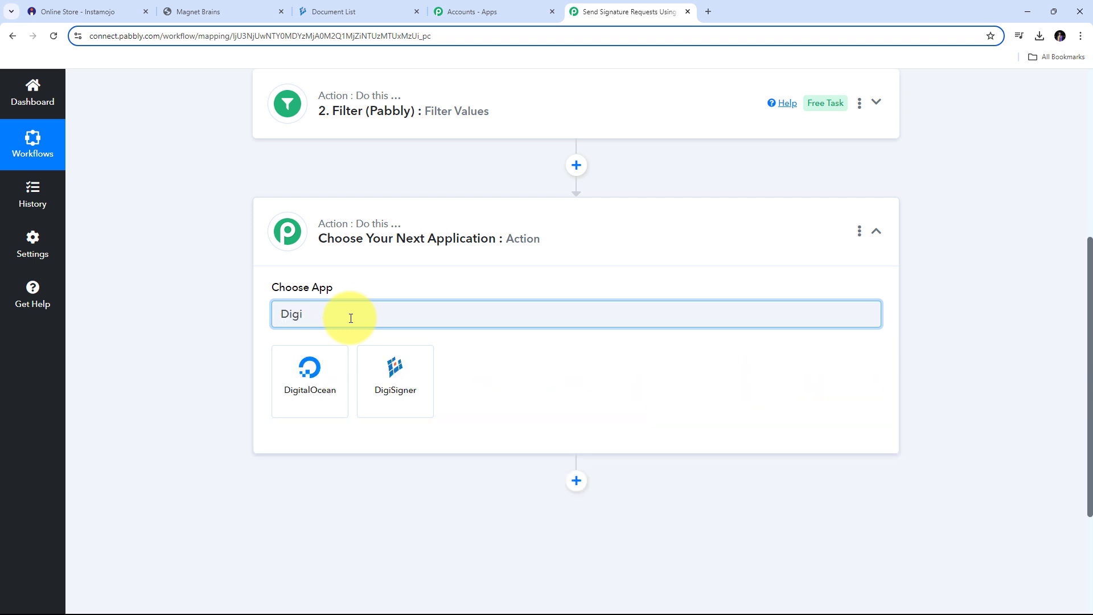
pyautogui.write('Signer')
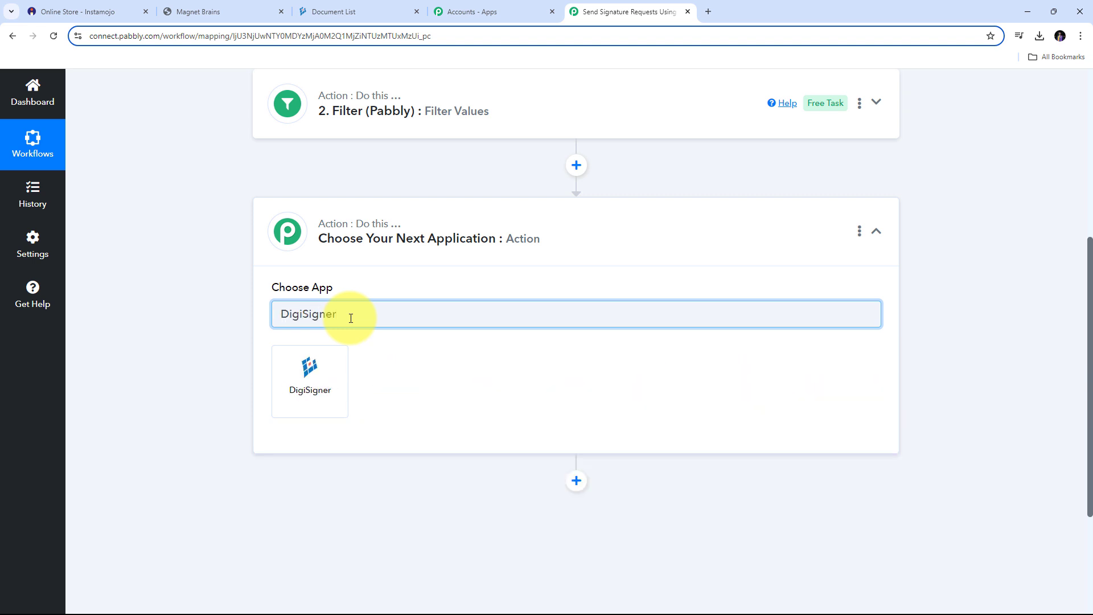
pyautogui.click(320, 383)
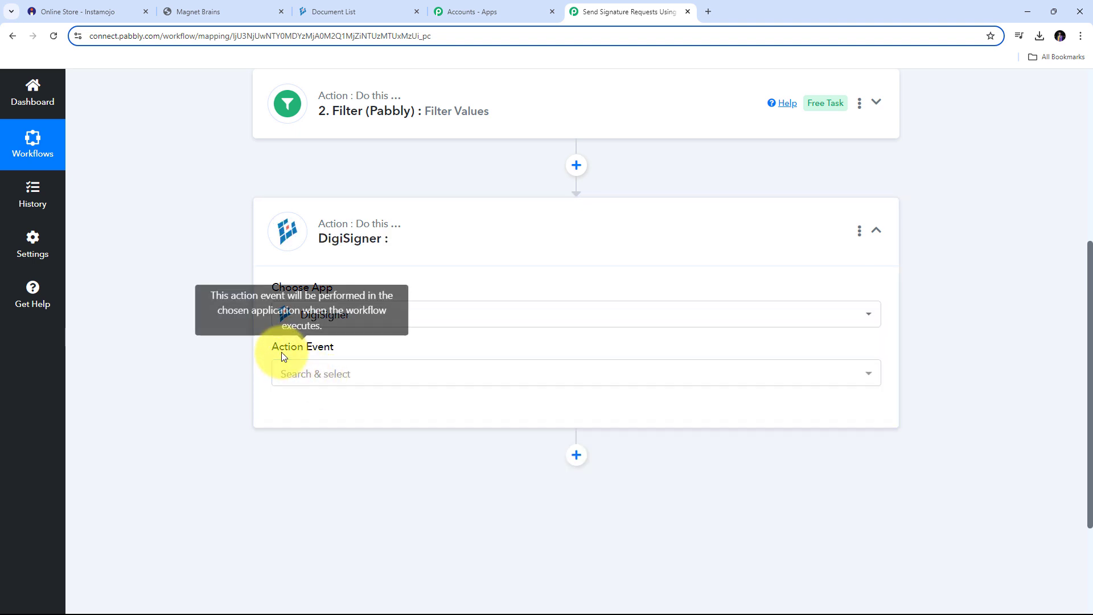
pyautogui.click(714, 377)
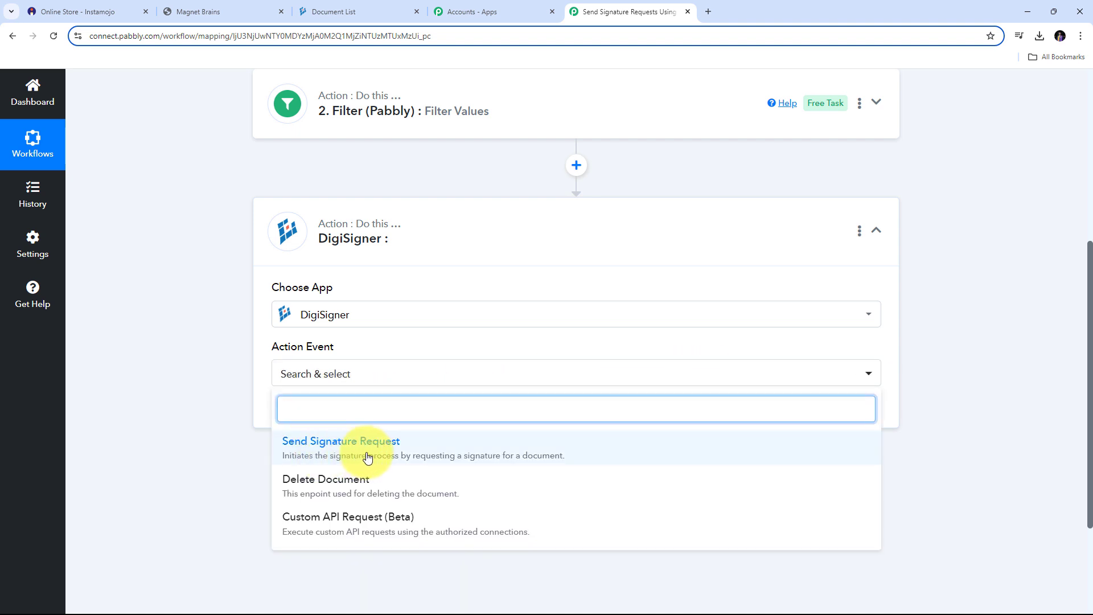
pyautogui.click(410, 449)
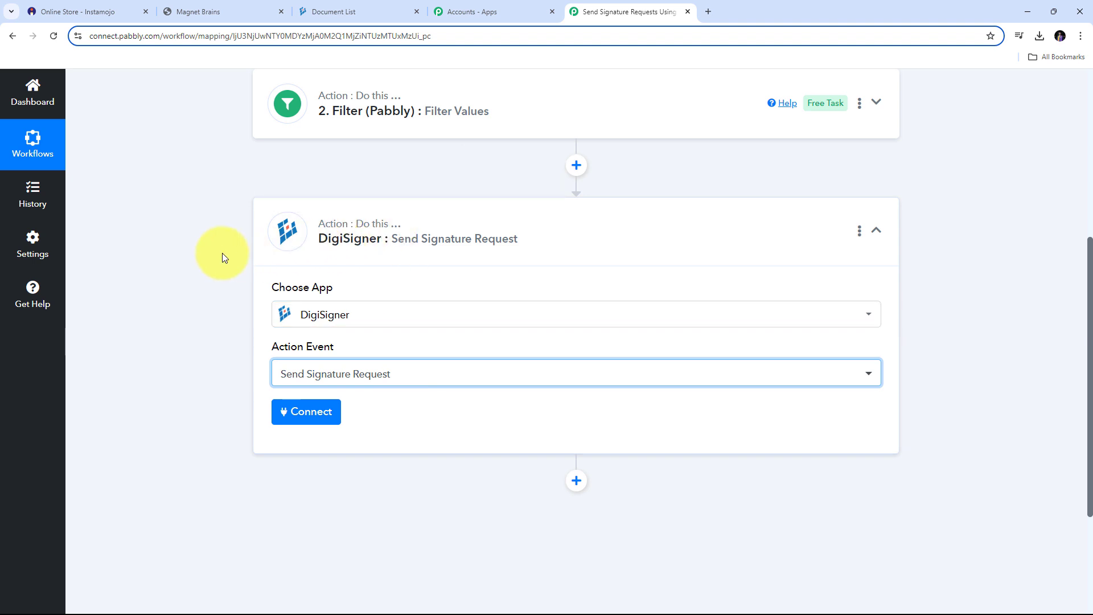
# - Start a new DigiSigner #3 connection, then switch to DigiSigner's Document List page
pyautogui.click(307, 414)
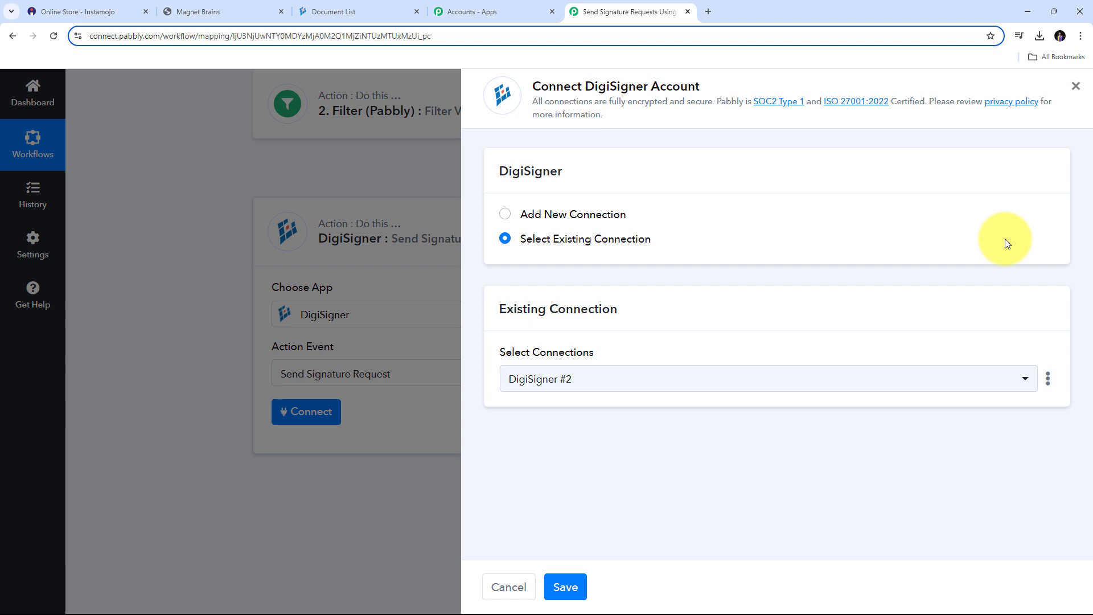
pyautogui.click(550, 214)
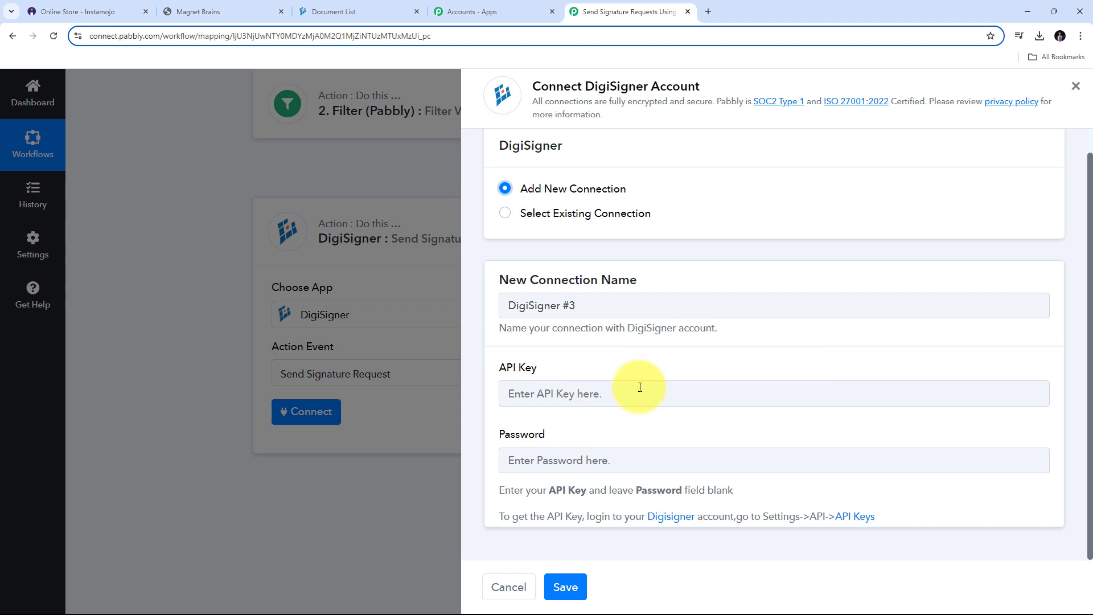
pyautogui.click(358, 10)
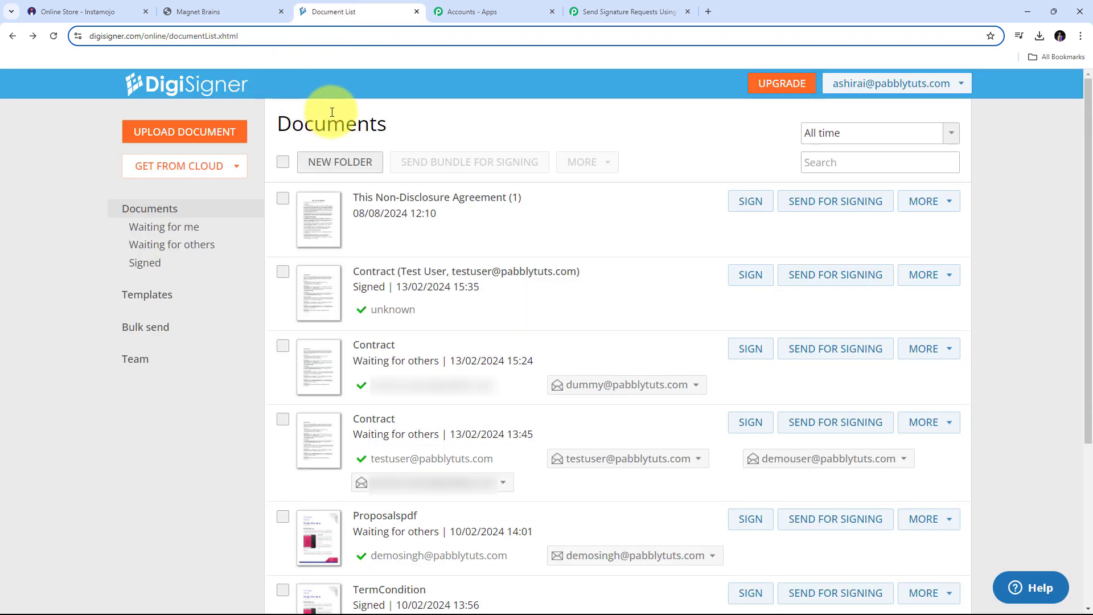
# - Copy the API key from DigiSigner's account Settings API page
pyautogui.click(893, 94)
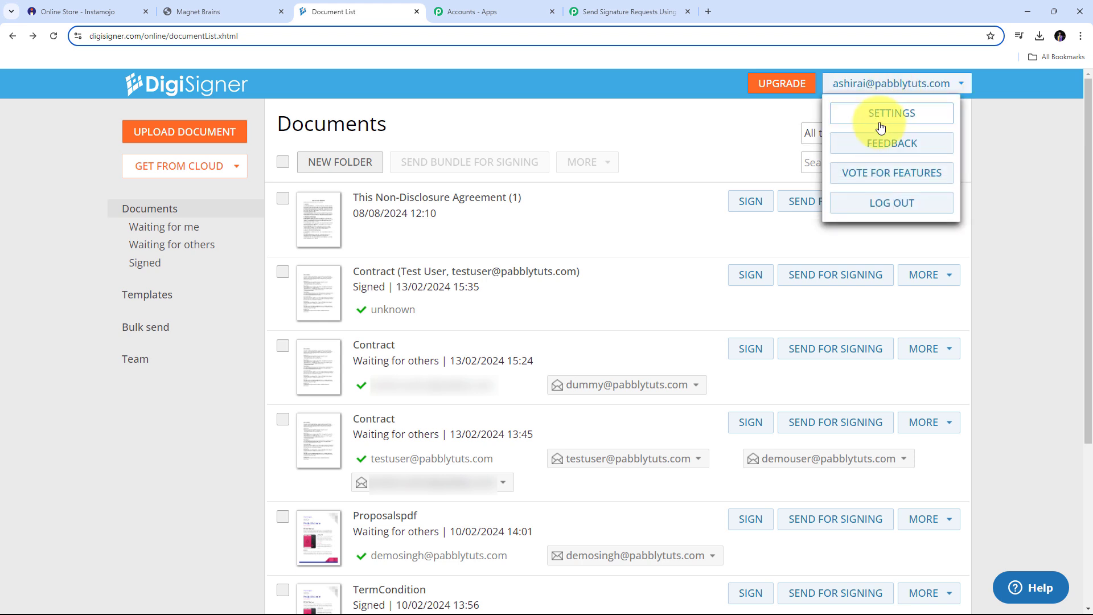
pyautogui.click(893, 114)
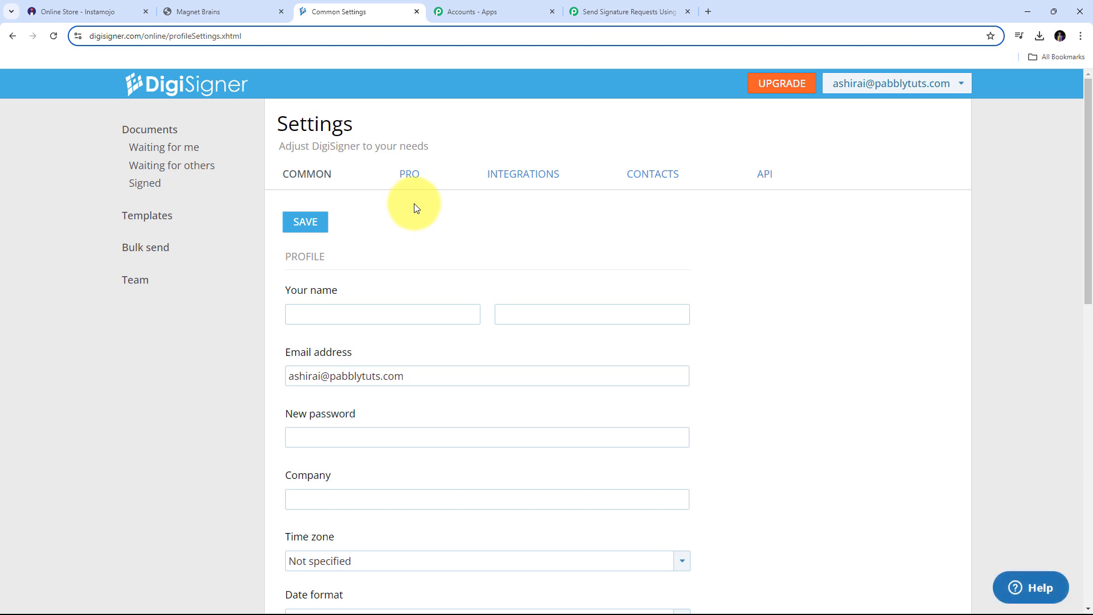
pyautogui.click(764, 184)
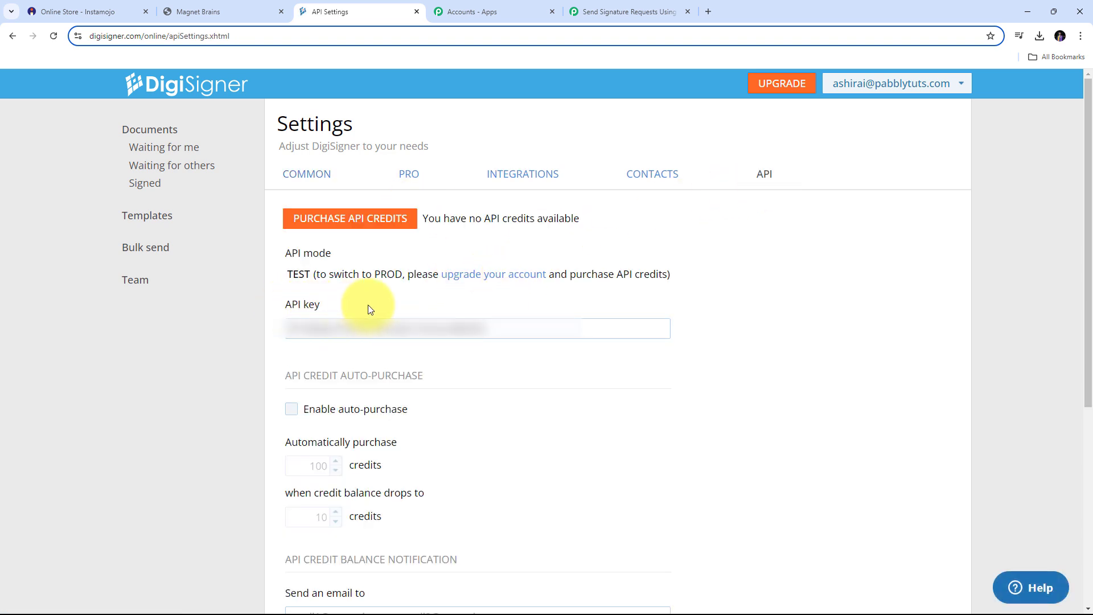
pyautogui.moveTo(486, 329); pyautogui.dragTo(262, 339)
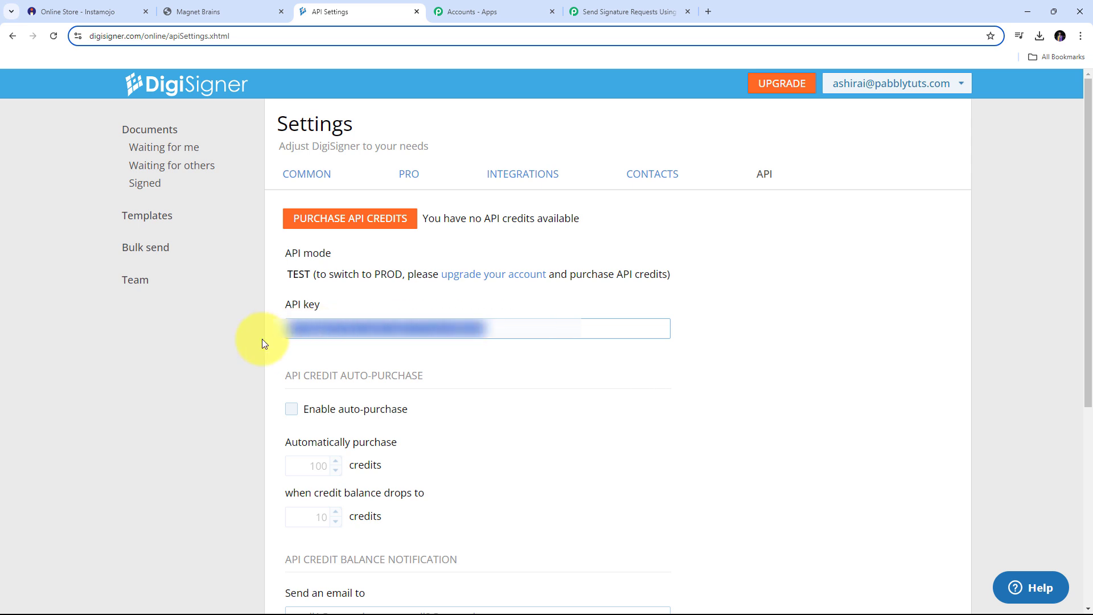
pyautogui.click(258, 341)
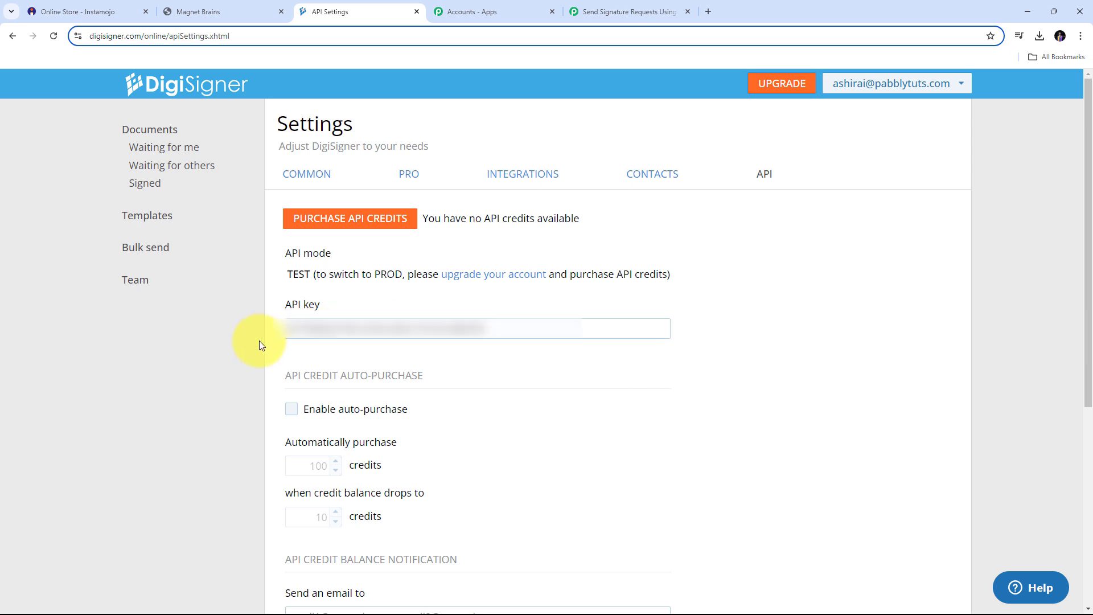
# - Save the DigiSigner #3 connection with the pasted API key and reach the Document ID field
pyautogui.click(613, 4)
pyautogui.click(559, 391)
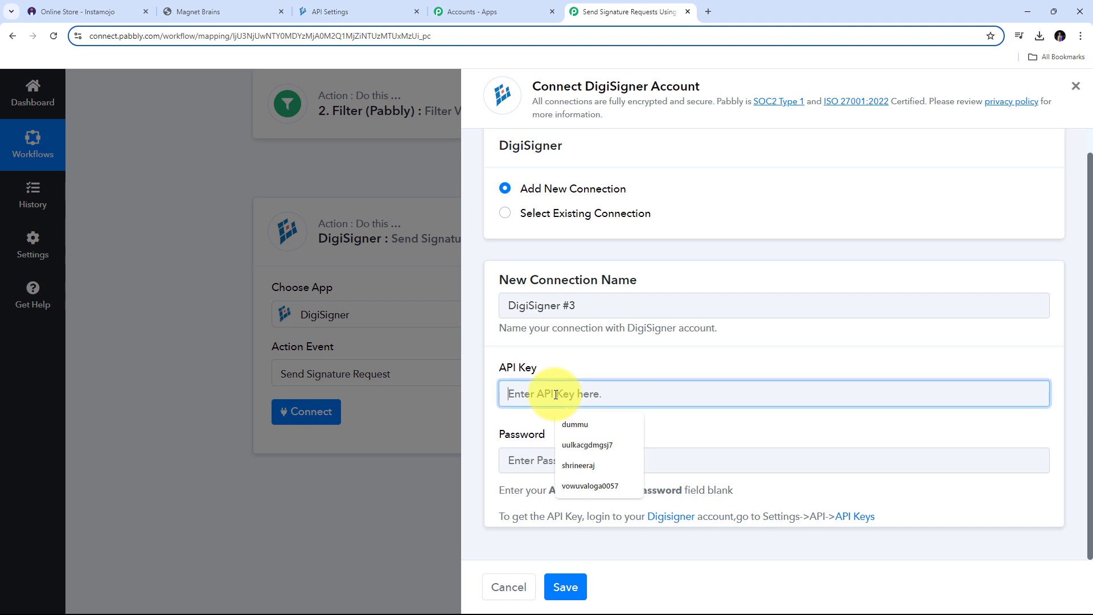
pyautogui.hotkey('ctrl', 'v')
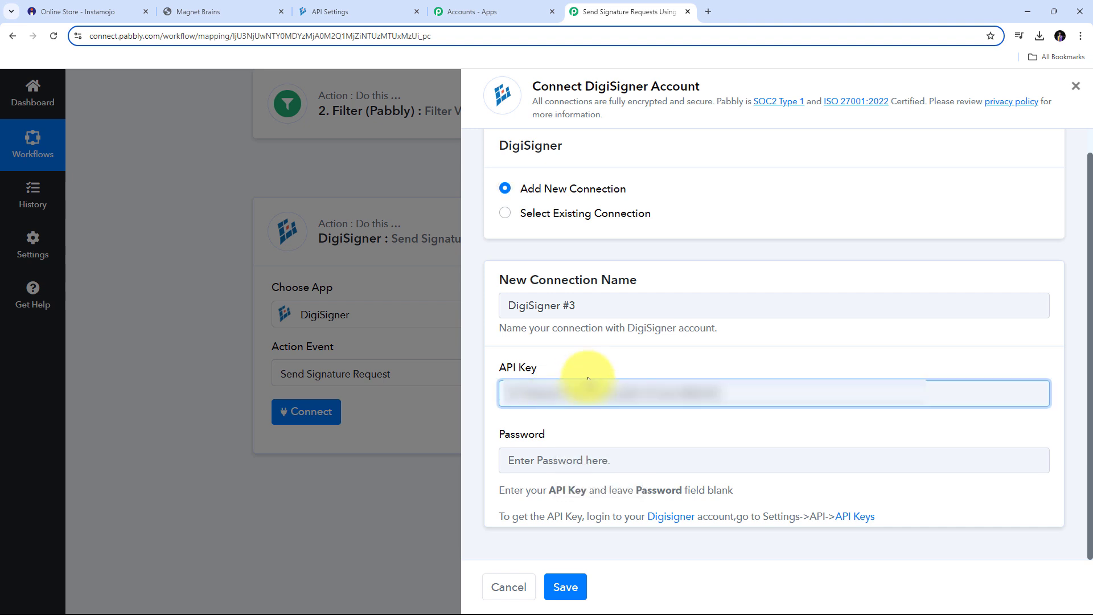
pyautogui.click(574, 586)
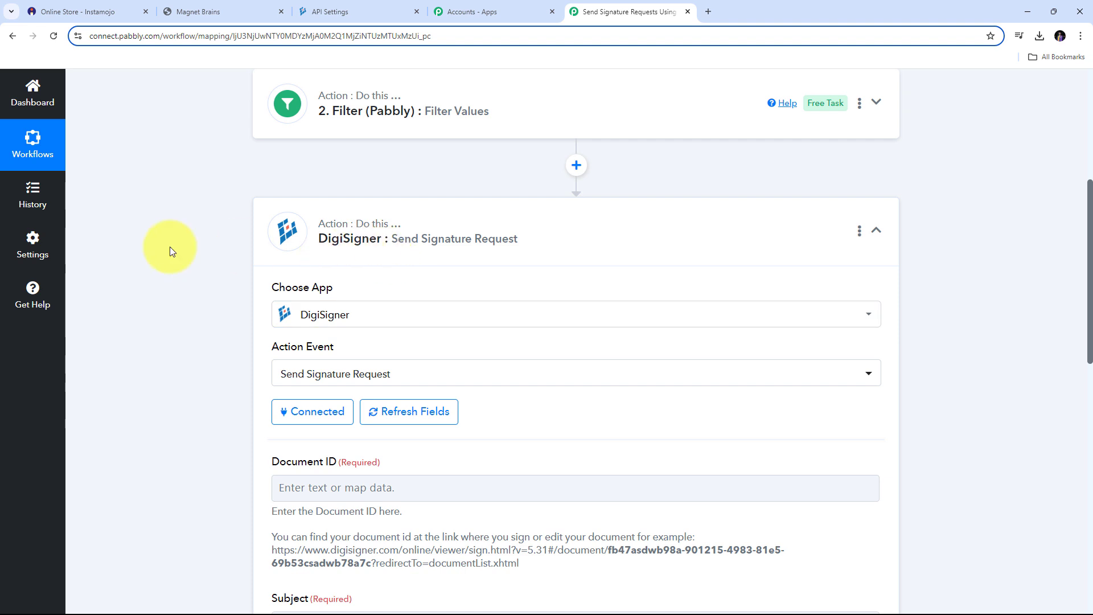
pyautogui.scroll(-3, 671, 287)
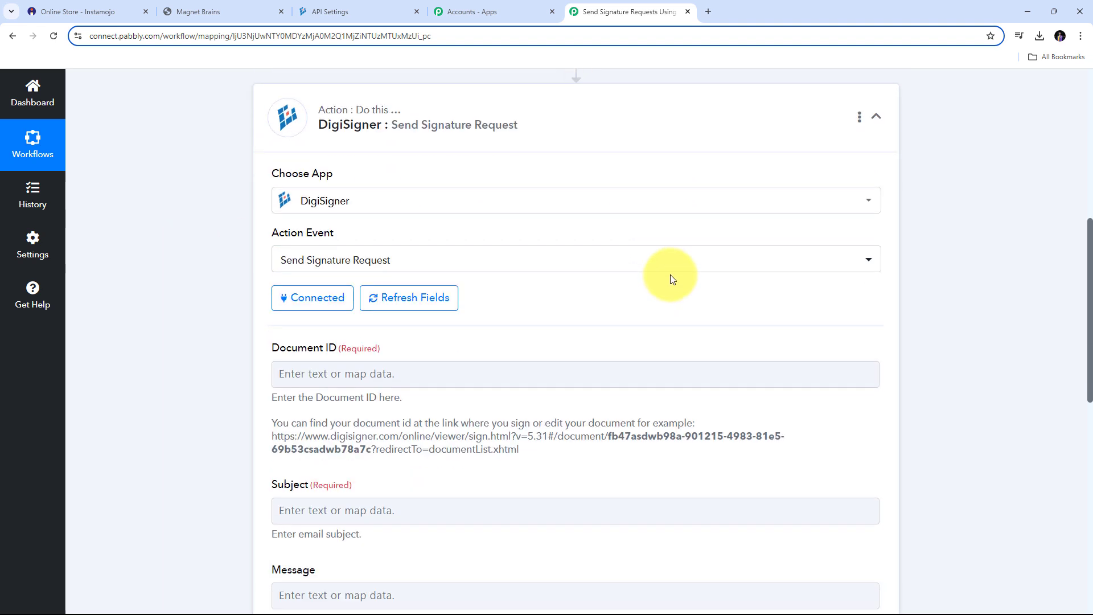
pyautogui.scroll(-1, 671, 279)
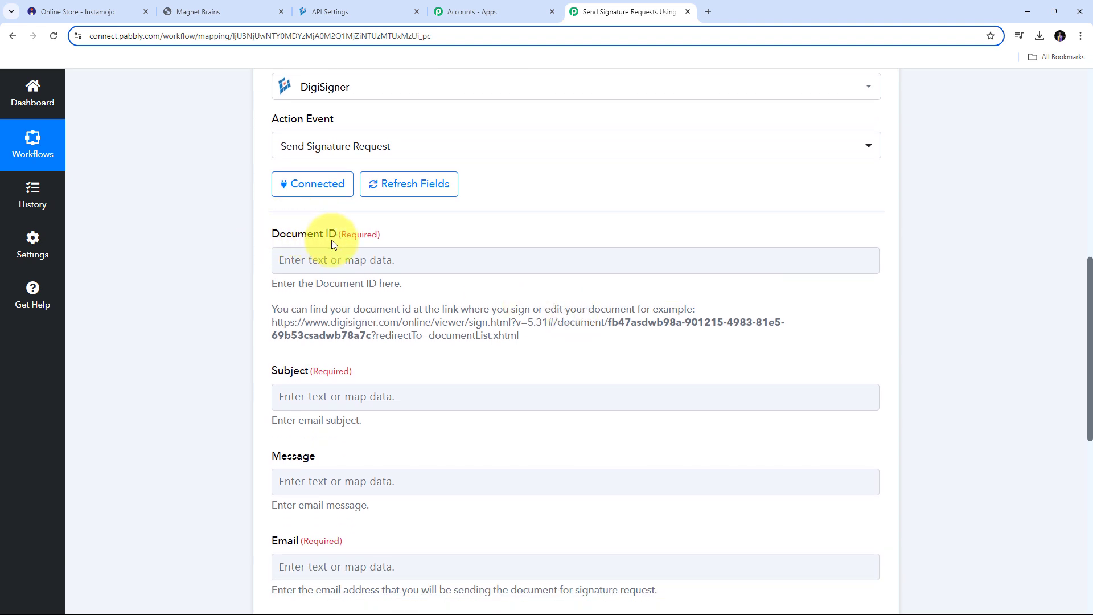
pyautogui.click(322, 267)
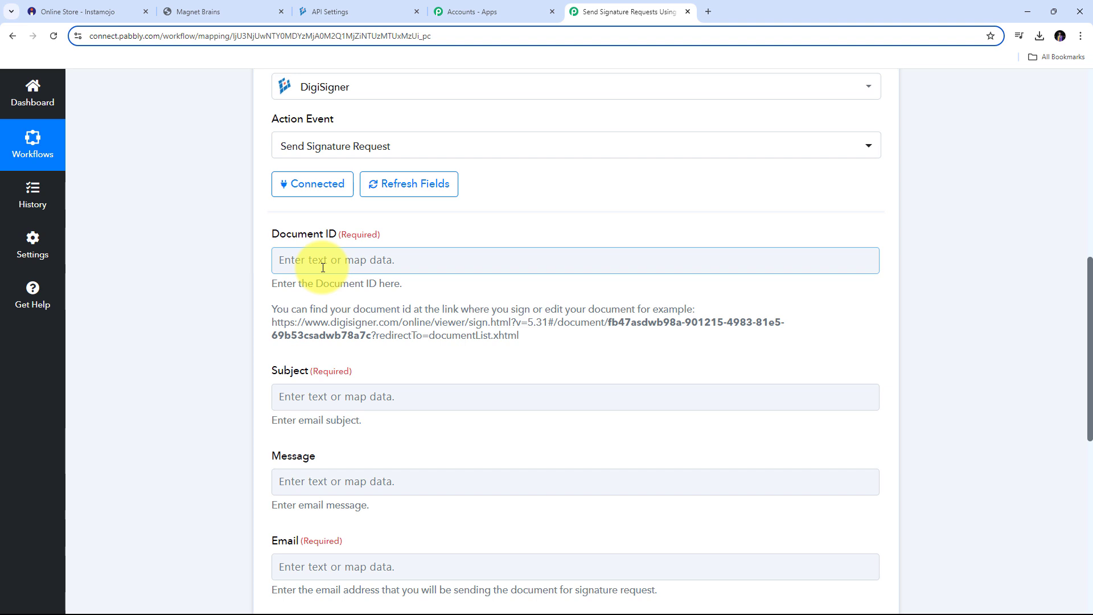
# - Open the Non-Disclosure Agreement in DigiSigner and copy its document ID from the address bar
pyautogui.click(343, 21)
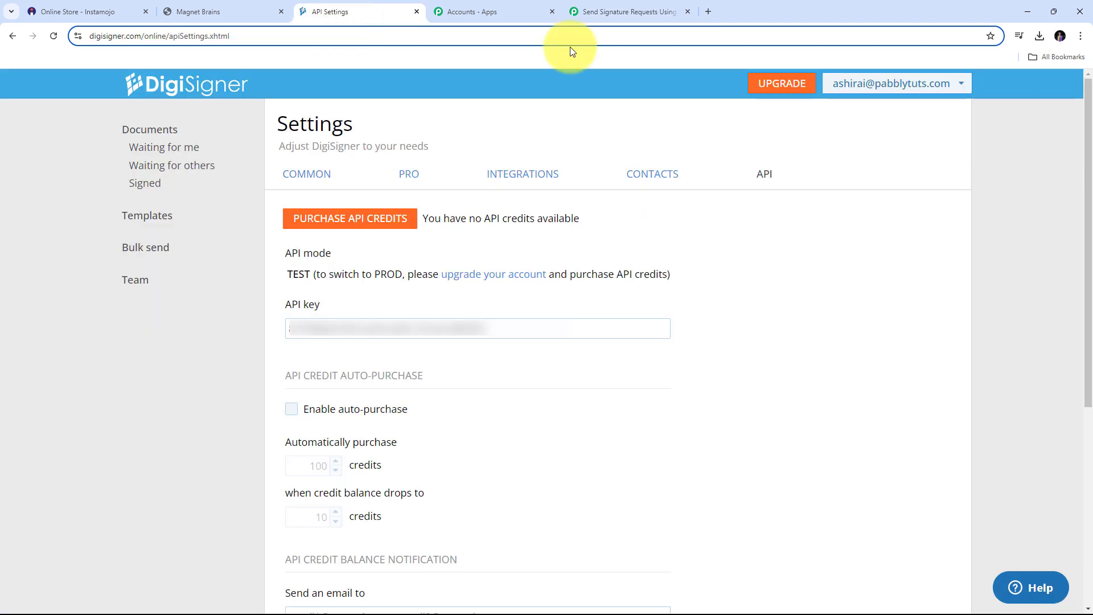
pyautogui.click(162, 130)
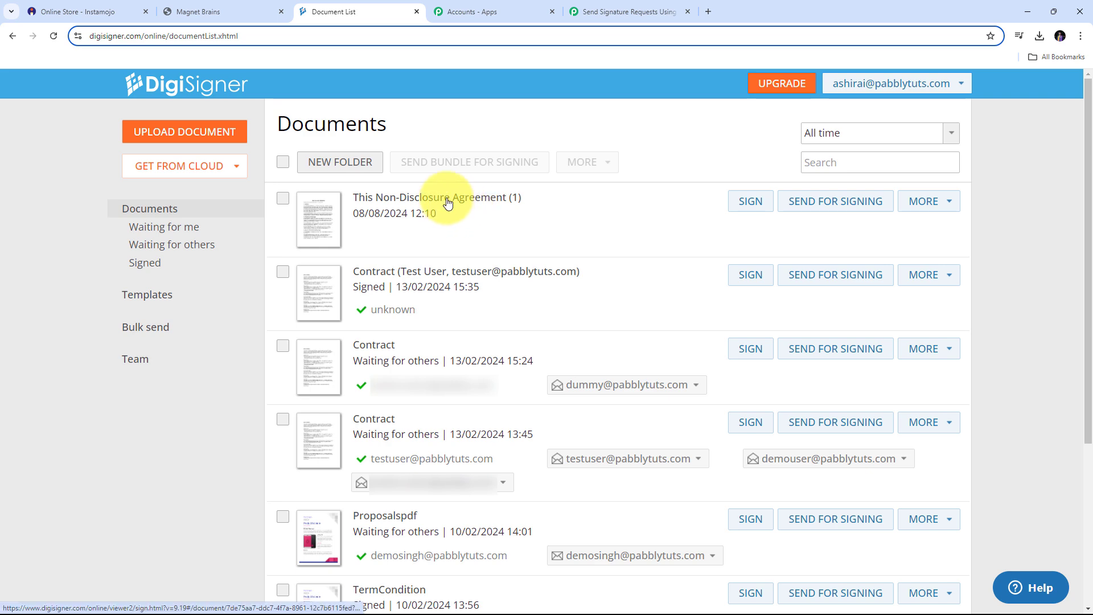
pyautogui.click(448, 200)
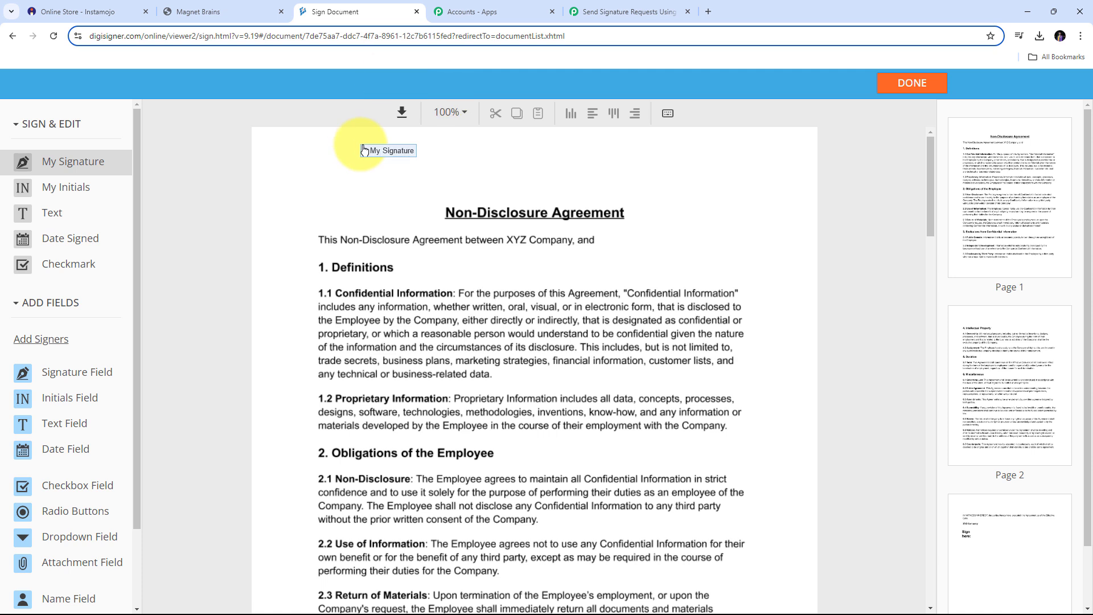
pyautogui.click(306, 37)
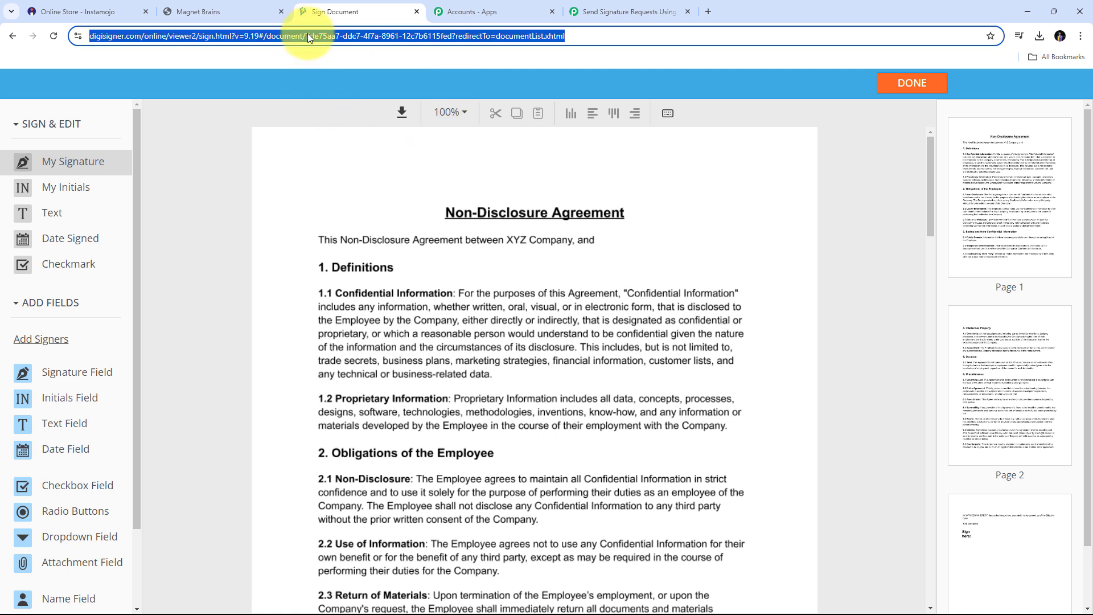
pyautogui.doubleClick(370, 36)
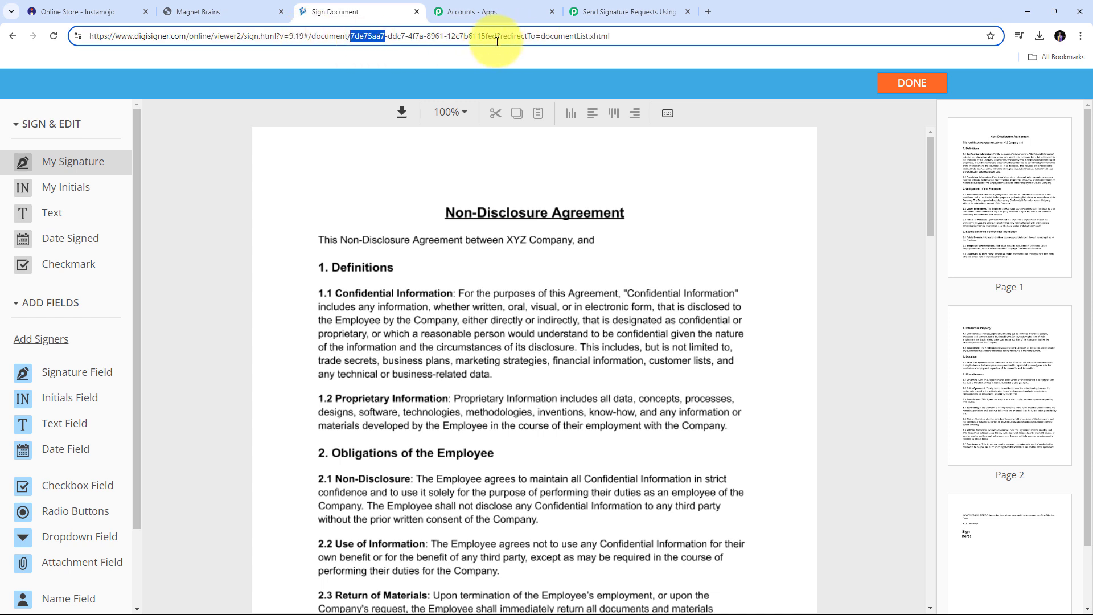
pyautogui.moveTo(353, 36); pyautogui.dragTo(497, 41)
pyautogui.hotkey('ctrl', 'c')
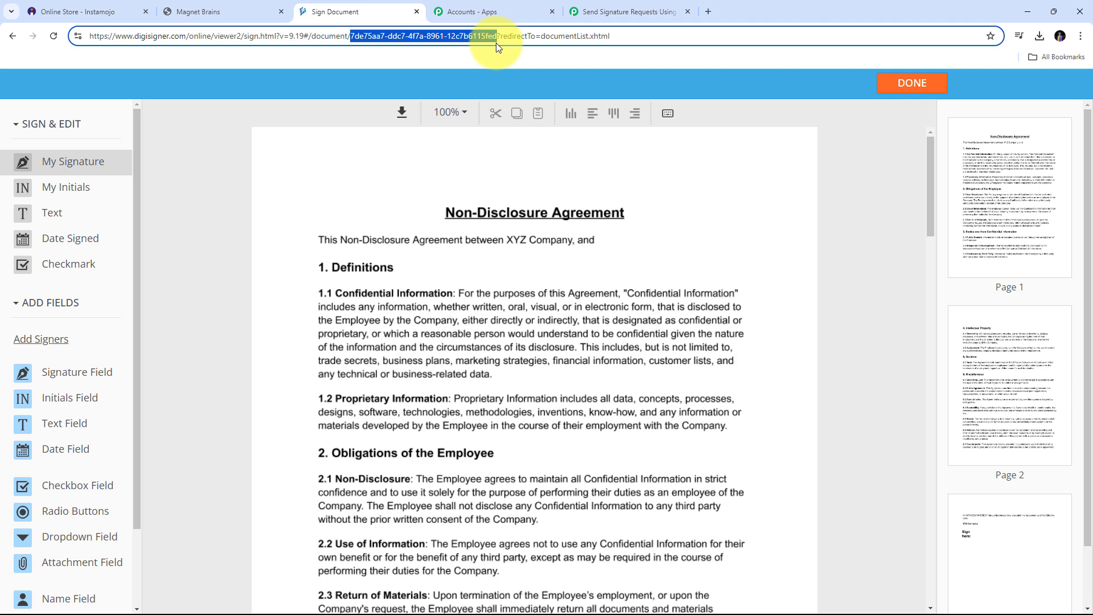
# - Paste the NDA's document ID into the DigiSigner step's Document ID field
pyautogui.click(627, 11)
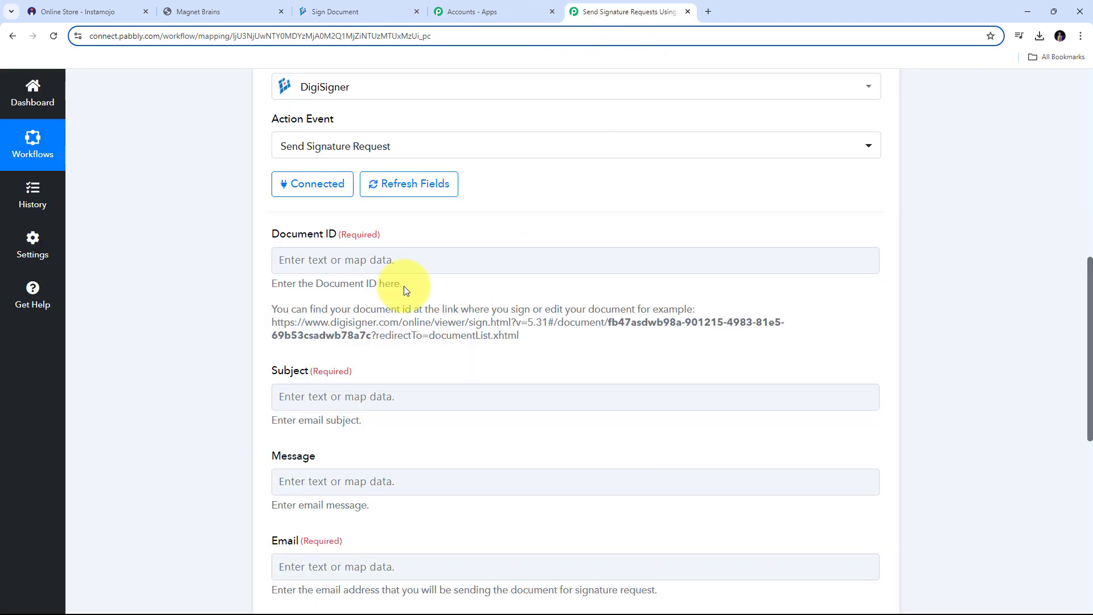
pyautogui.click(343, 263)
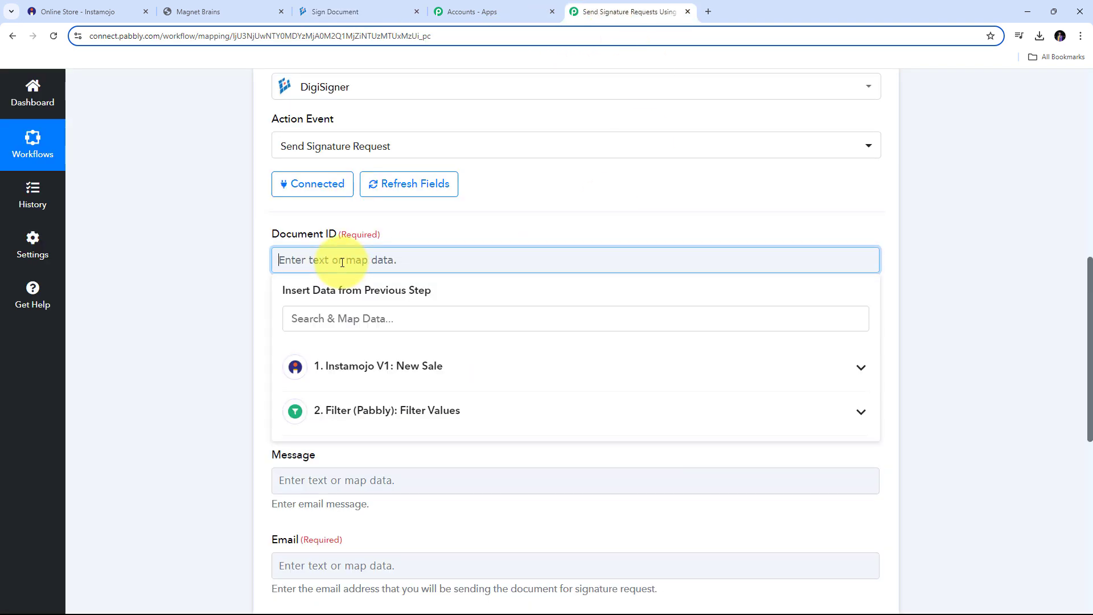
pyautogui.hotkey('ctrl', 'v')
pyautogui.click(525, 217)
pyautogui.scroll(-2, 297, 261)
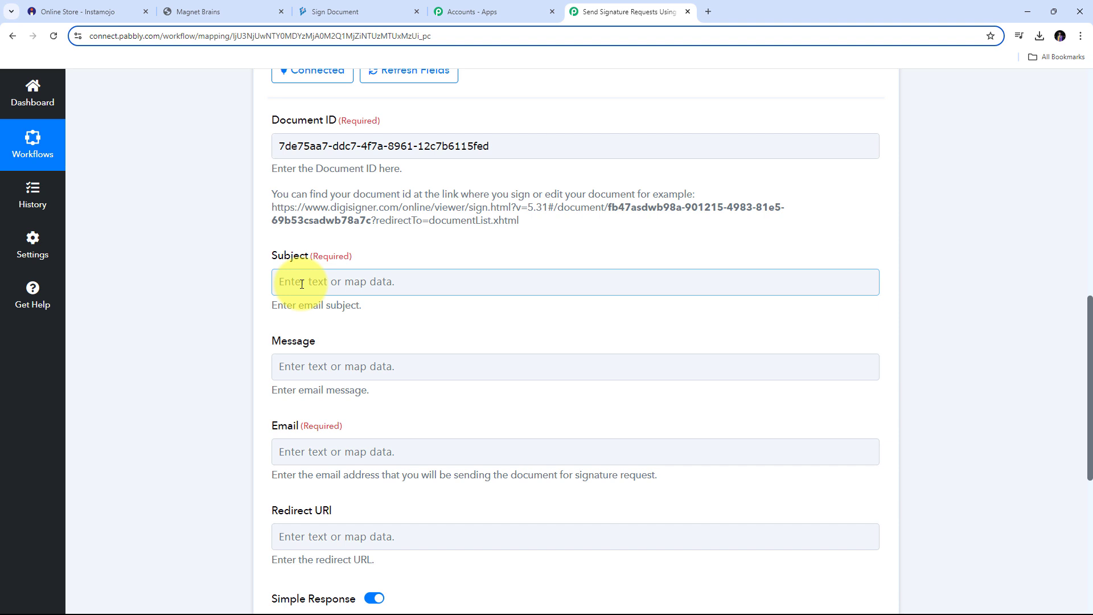
# - Set the Subject to 'Non Disclosure Agreement for Business Consultant Service'
pyautogui.click(302, 283)
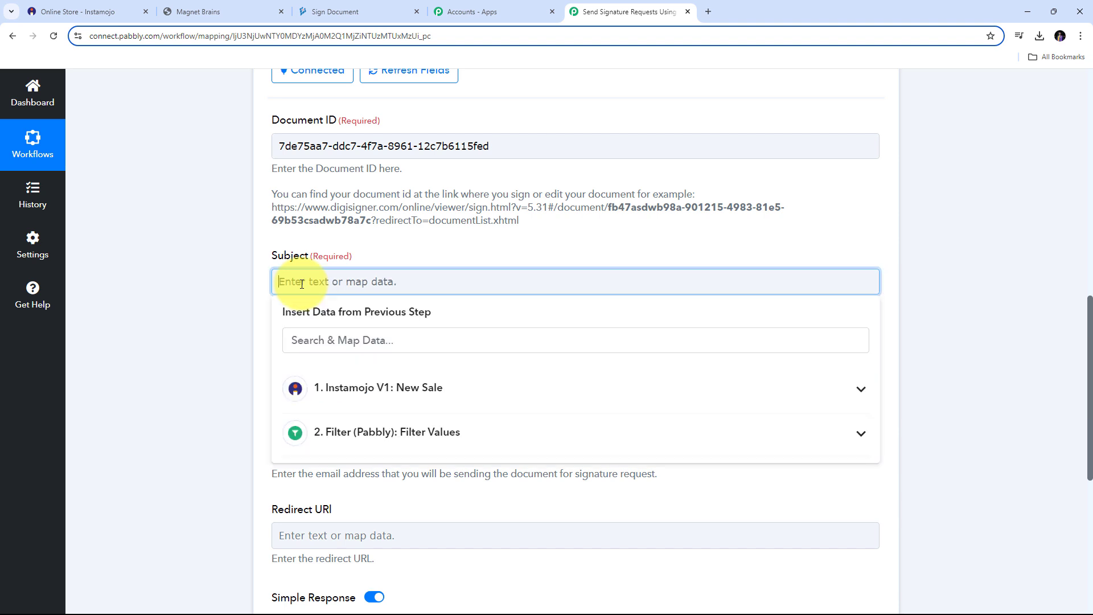
pyautogui.write('Non Disclosure Agreement for Business Consultant Service')
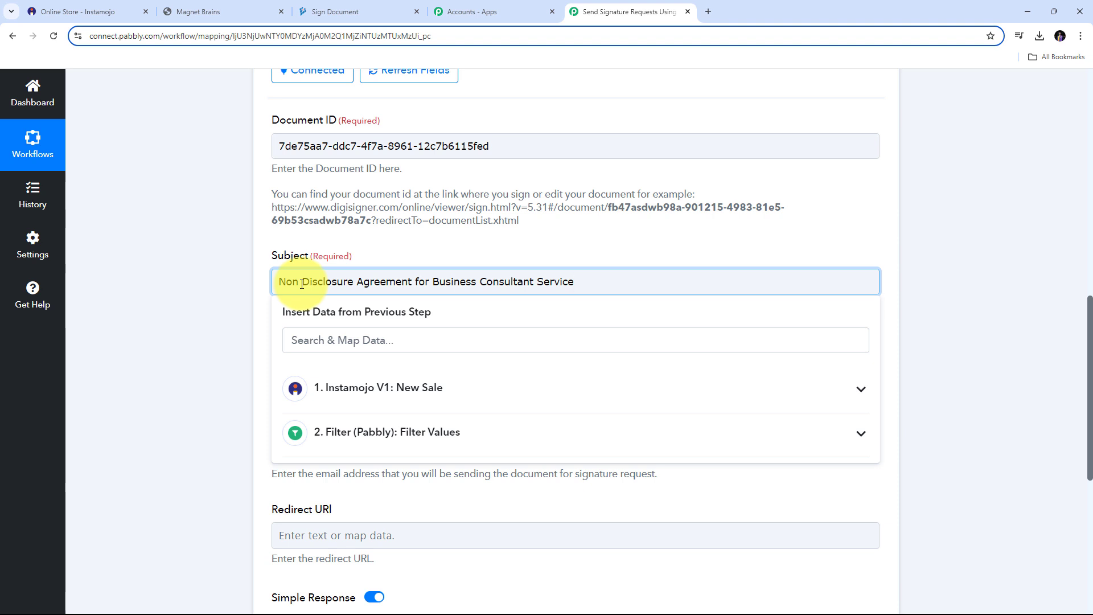
pyautogui.click(449, 258)
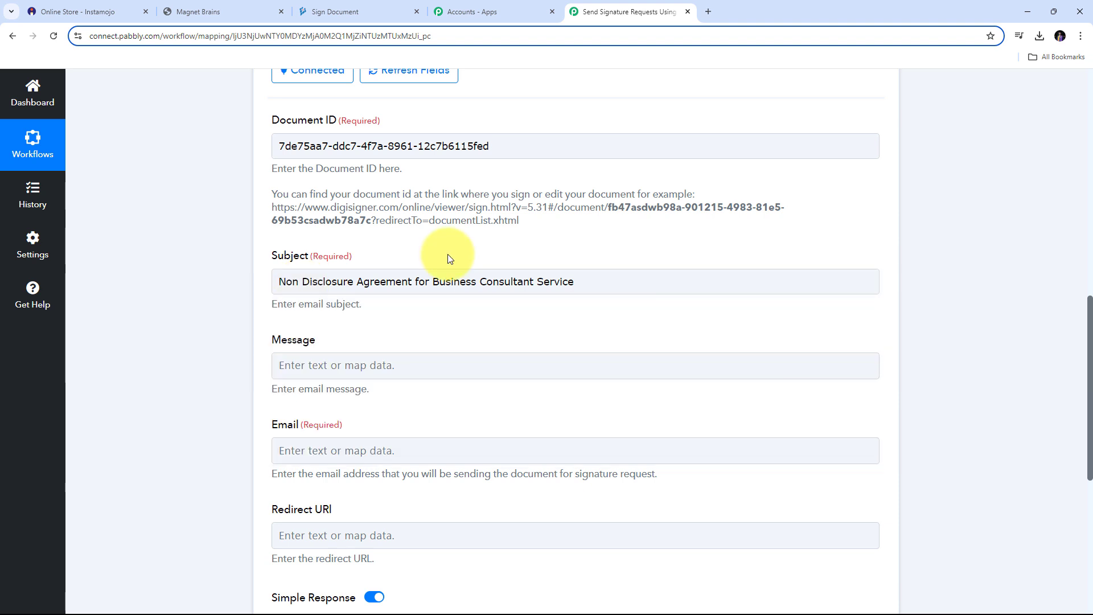
pyautogui.scroll(-1, 447, 254)
# - Paste the NDA signing message and insert the Instamojo Buyer Name after 'Hello'
pyautogui.click(350, 309)
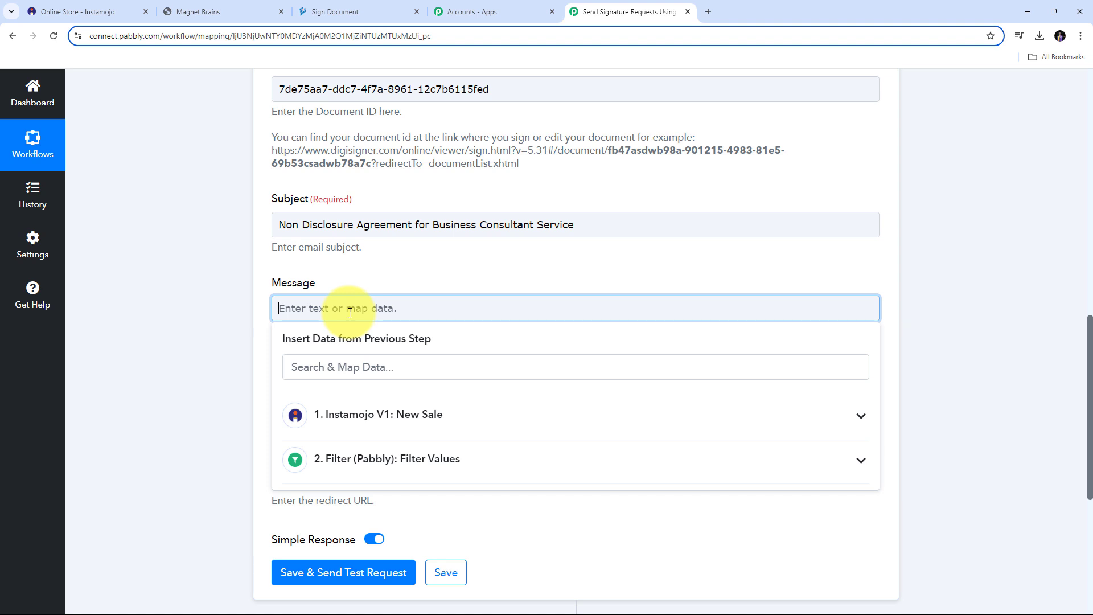
pyautogui.write('Hello,  We have received your payment for our service and we are attaching Non Disclosure Agreement with this email please read it carefully and sign it so we can start working on growing your business.  Best Regards, Team Pabbly.')
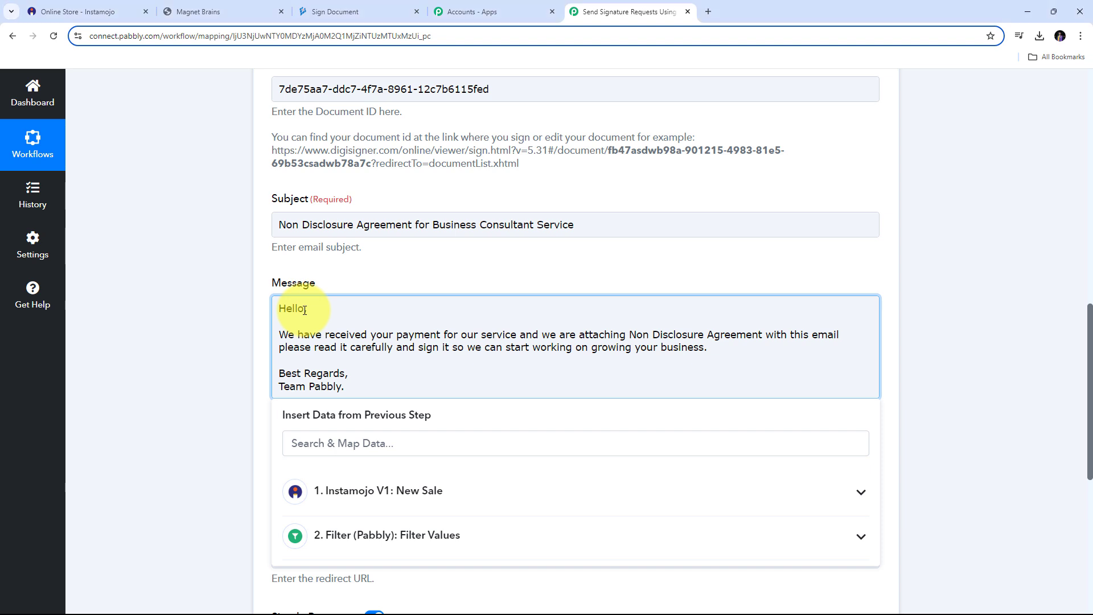
pyautogui.click(389, 493)
pyautogui.scroll(-5, 510, 393)
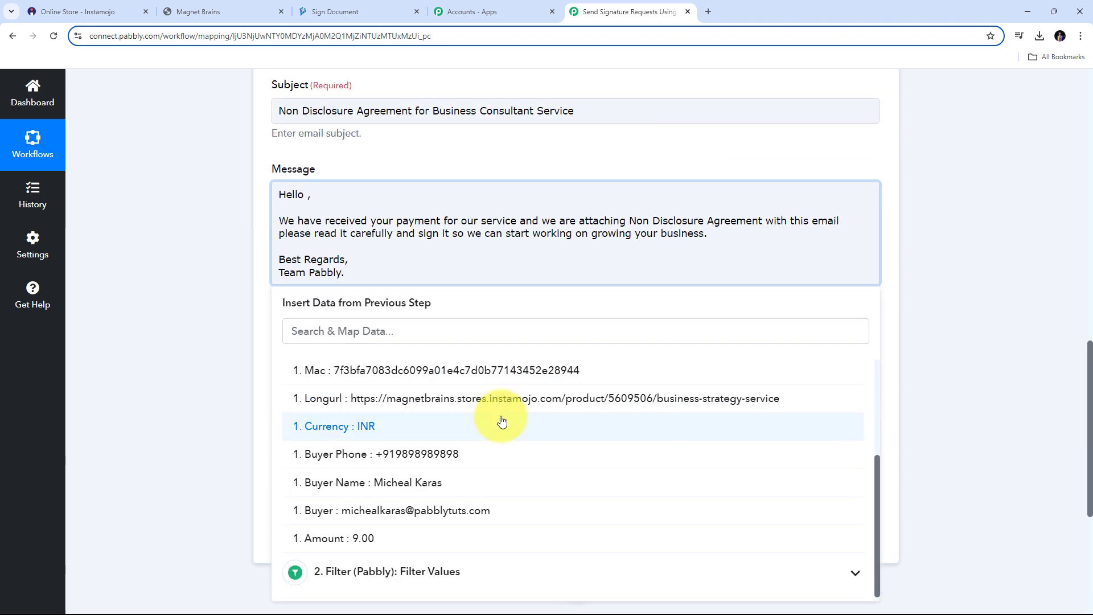
pyautogui.scroll(-1, 502, 422)
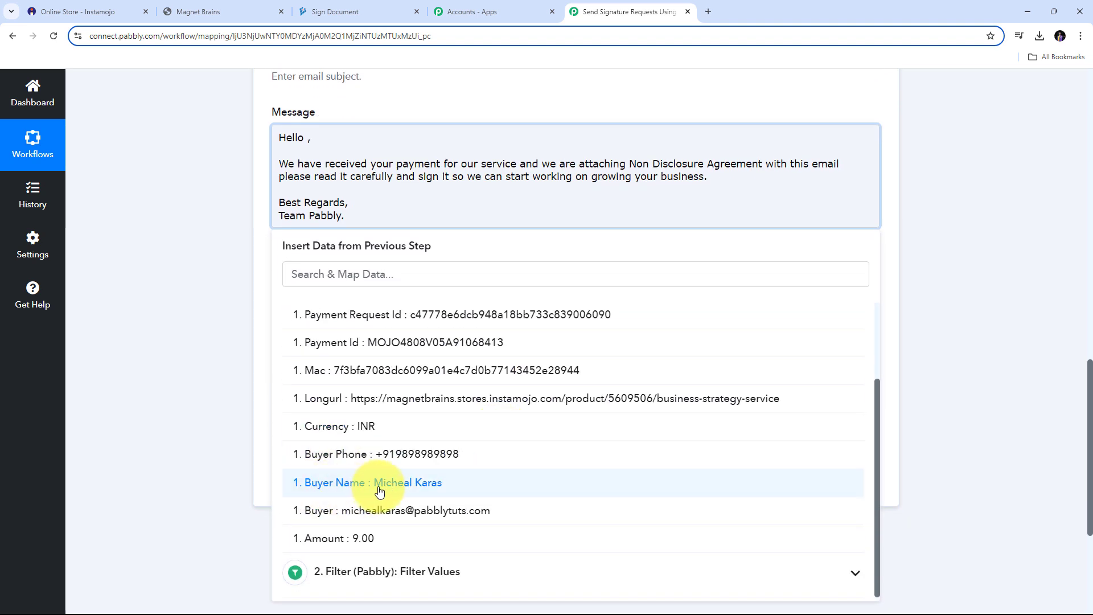
pyautogui.click(380, 489)
pyautogui.click(216, 322)
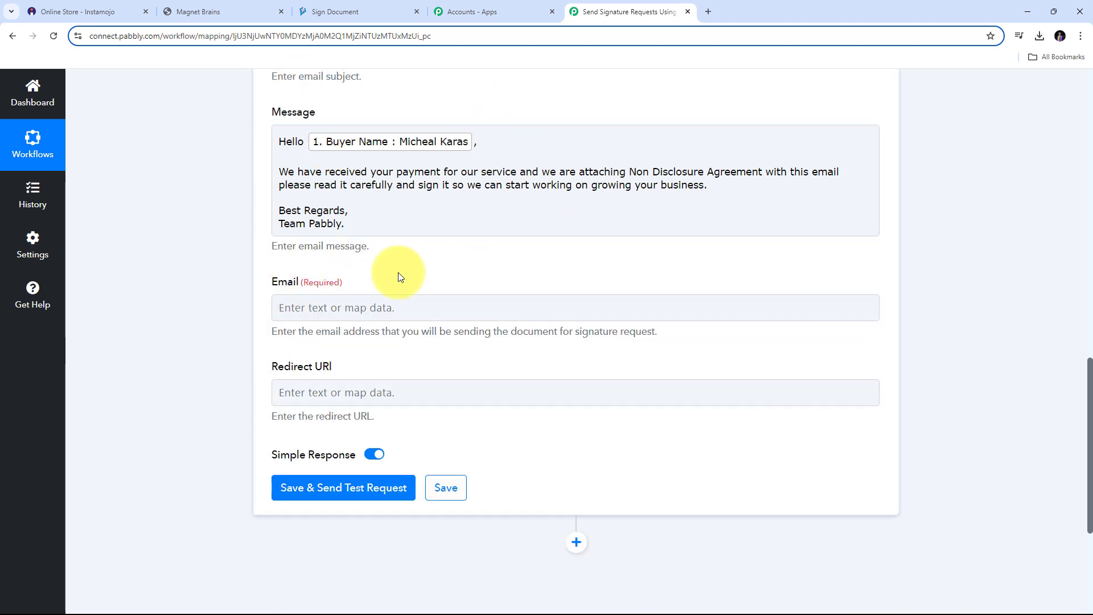
# - Map the Instamojo New Sale buyer email into the DigiSigner Email field and review the filled fields
pyautogui.click(294, 314)
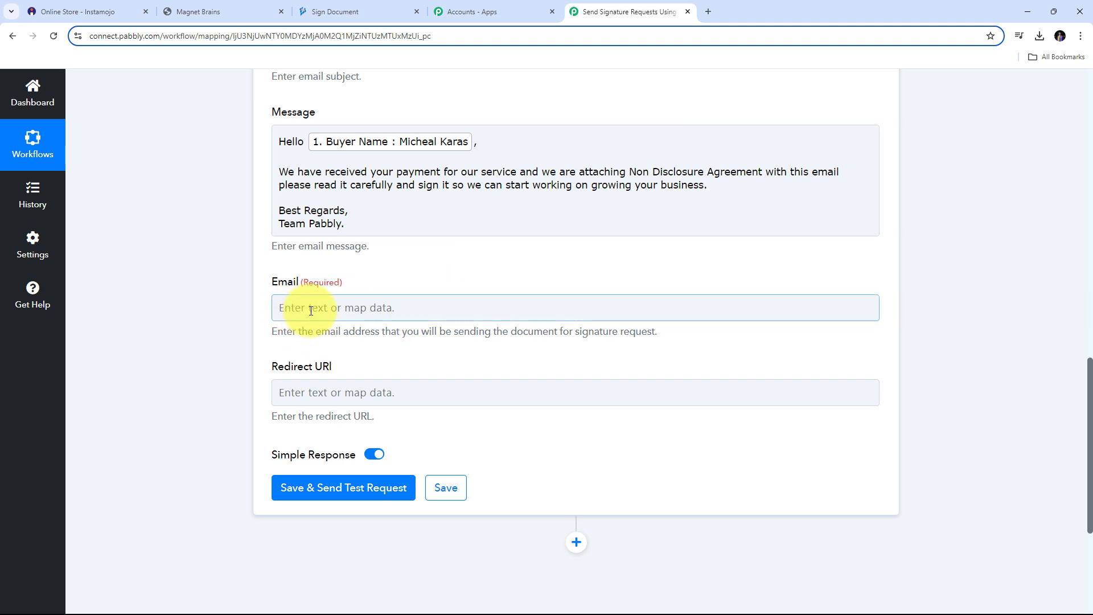
pyautogui.click(308, 308)
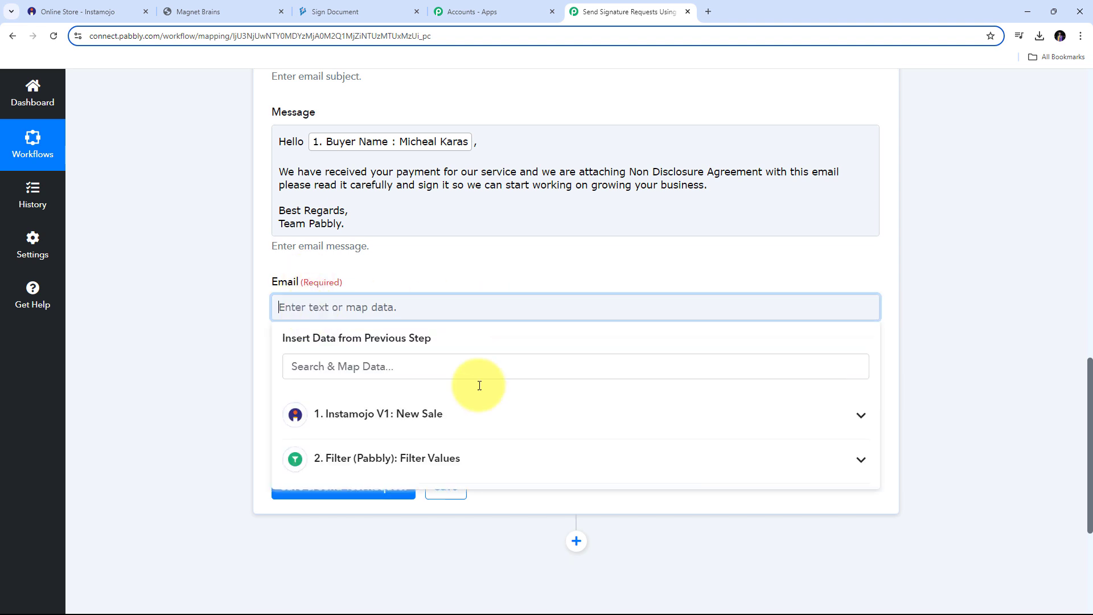
pyautogui.click(500, 426)
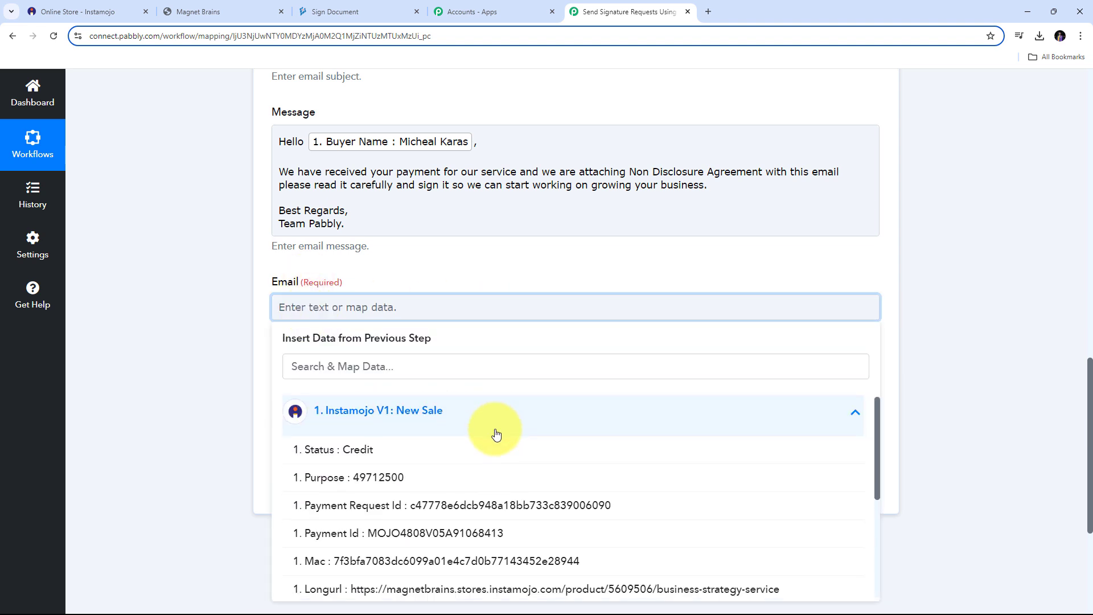
pyautogui.scroll(-2, 503, 417)
pyautogui.scroll(-1, 503, 418)
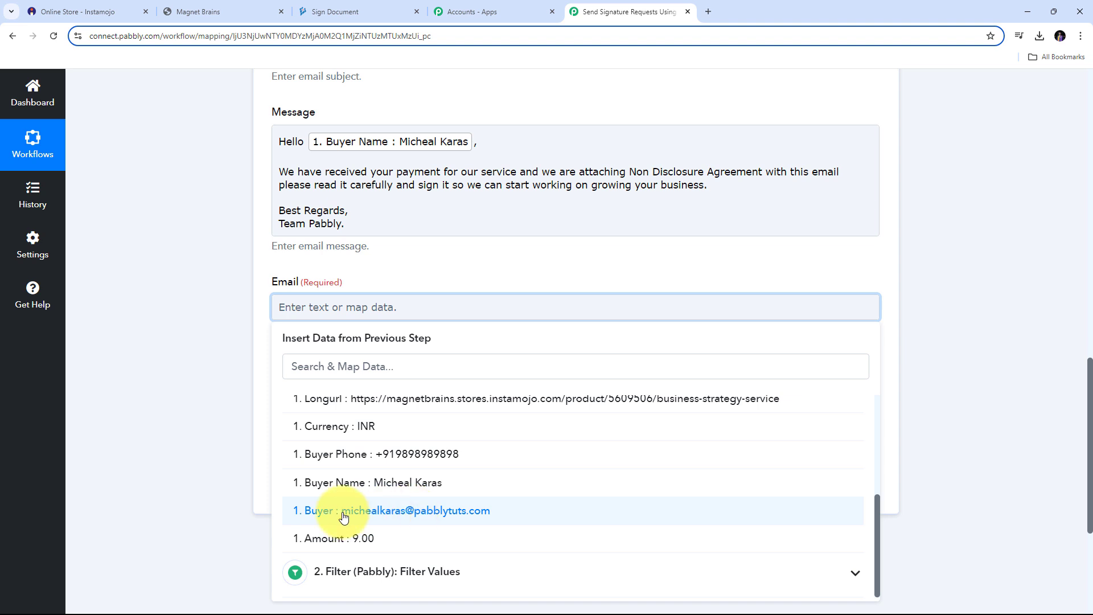
pyautogui.click(397, 511)
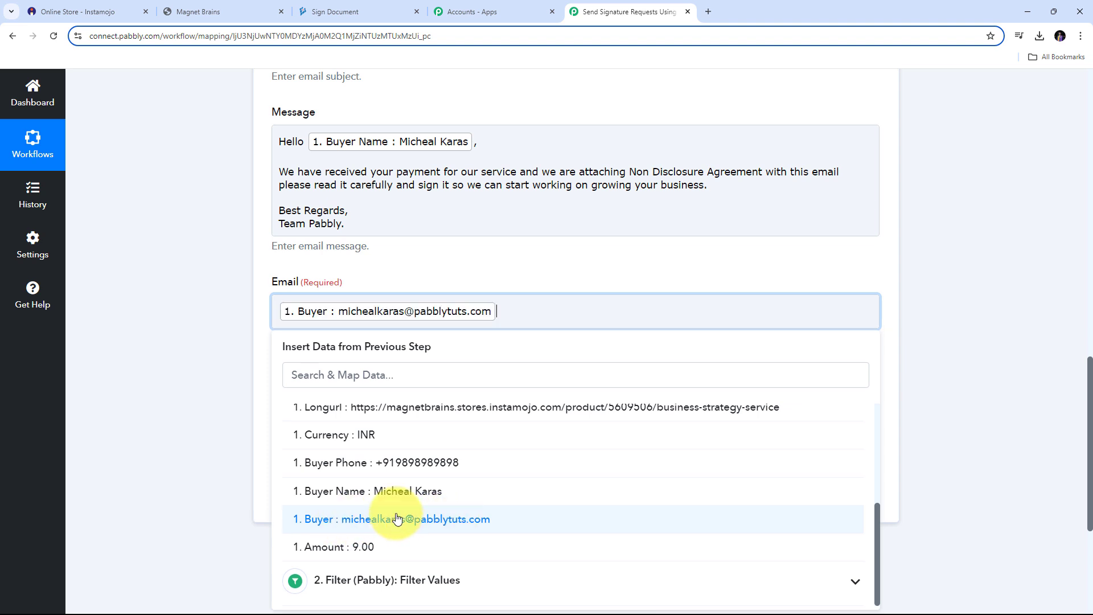
pyautogui.click(442, 276)
pyautogui.scroll(4, 469, 345)
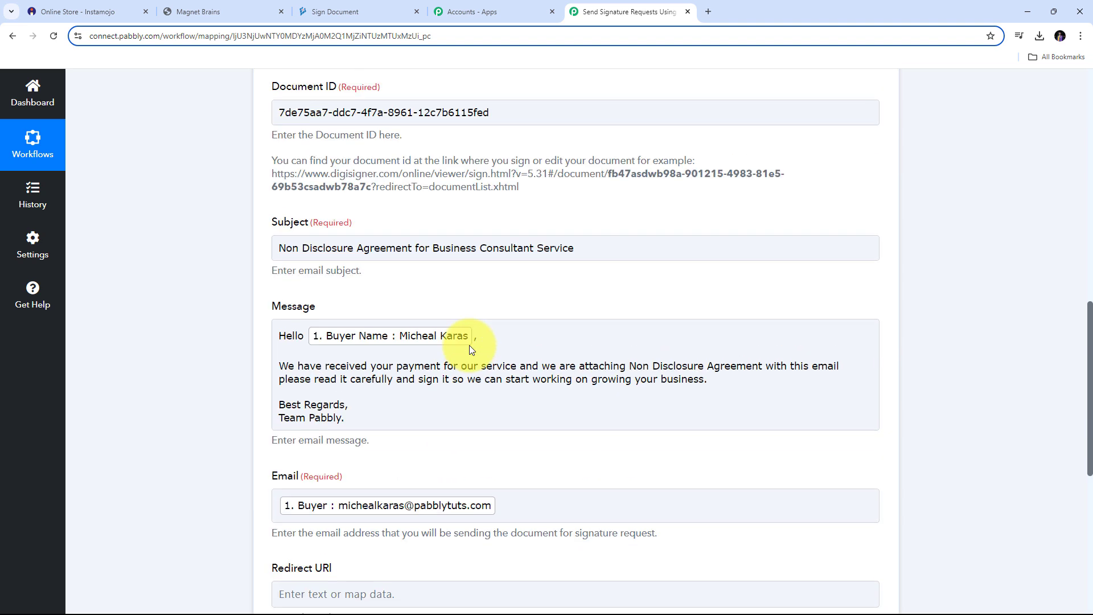
pyautogui.scroll(-5, 469, 345)
pyautogui.scroll(2, 393, 310)
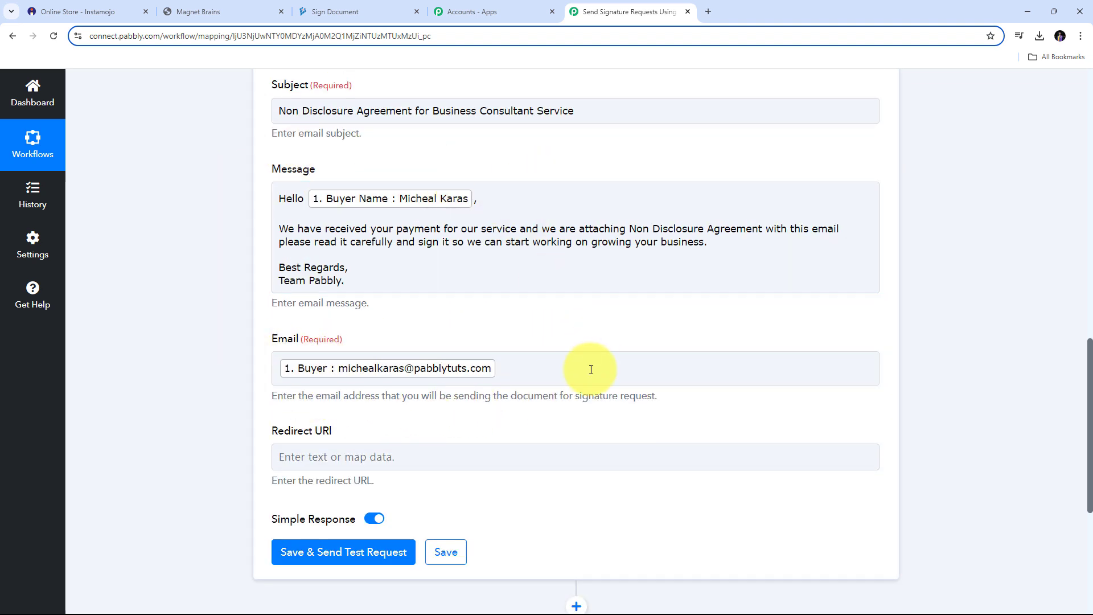
pyautogui.click(519, 220)
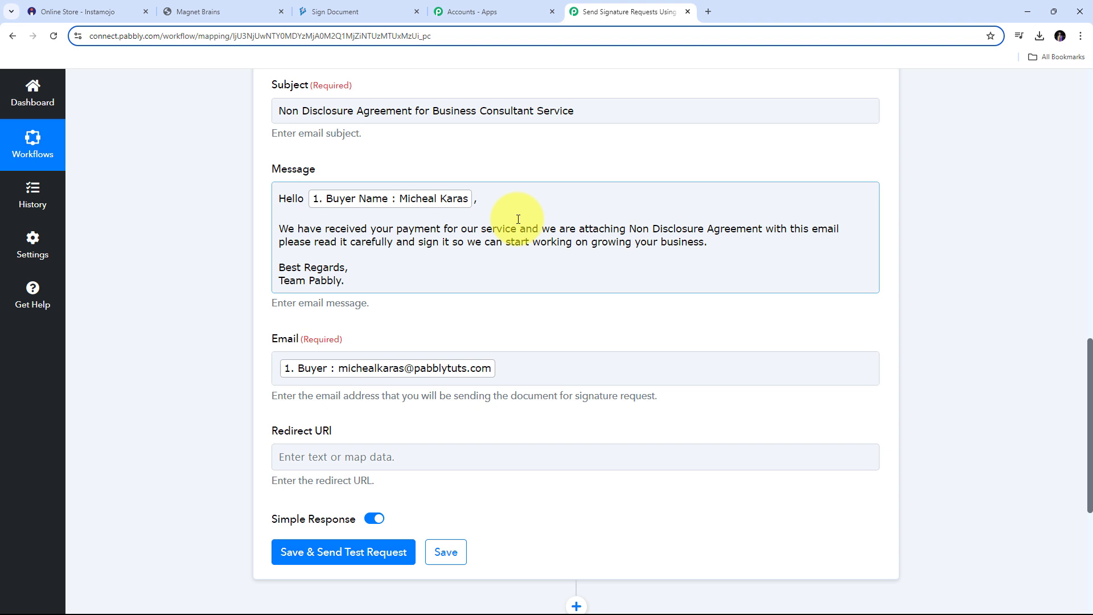
pyautogui.scroll(-5, 398, 277)
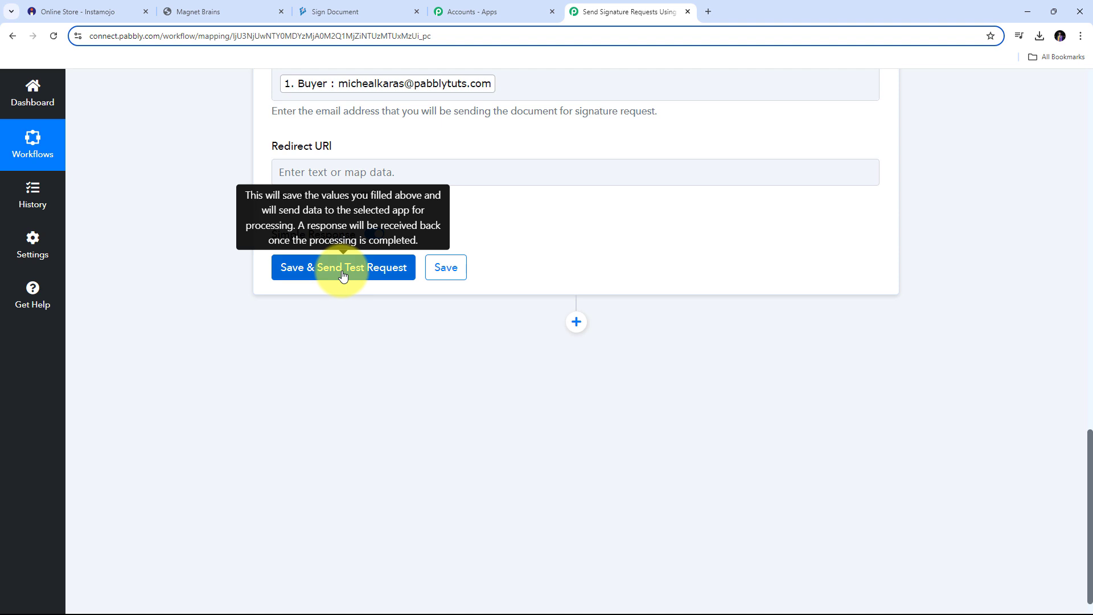
# - Save the DigiSigner step, send a test request, and check the returned signature request ID
pyautogui.click(342, 275)
pyautogui.scroll(-1, 940, 257)
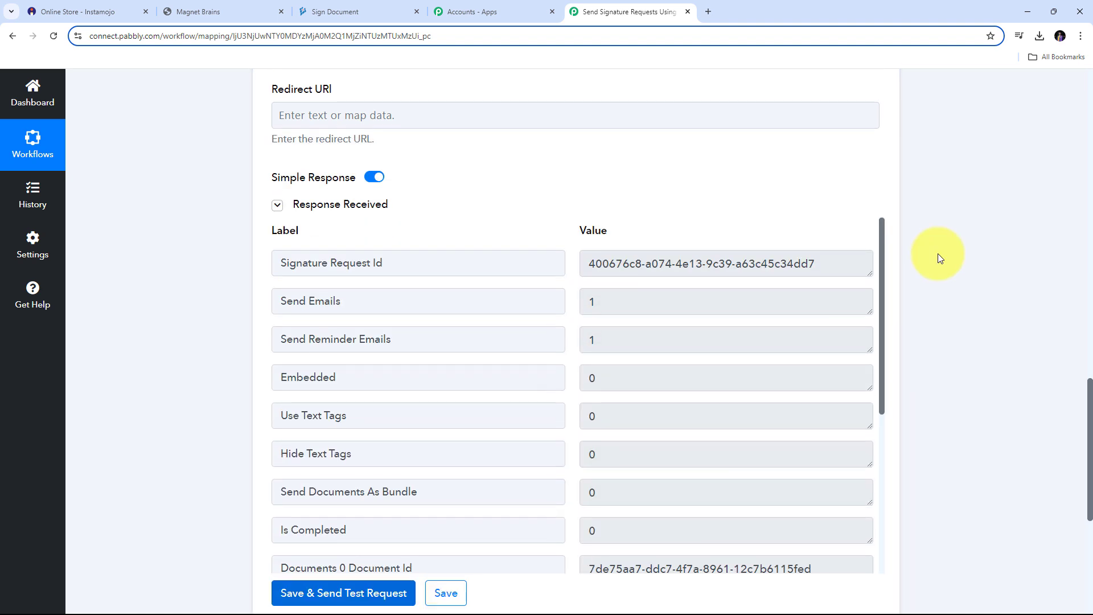
pyautogui.scroll(-1, 922, 257)
pyautogui.scroll(-5, 677, 262)
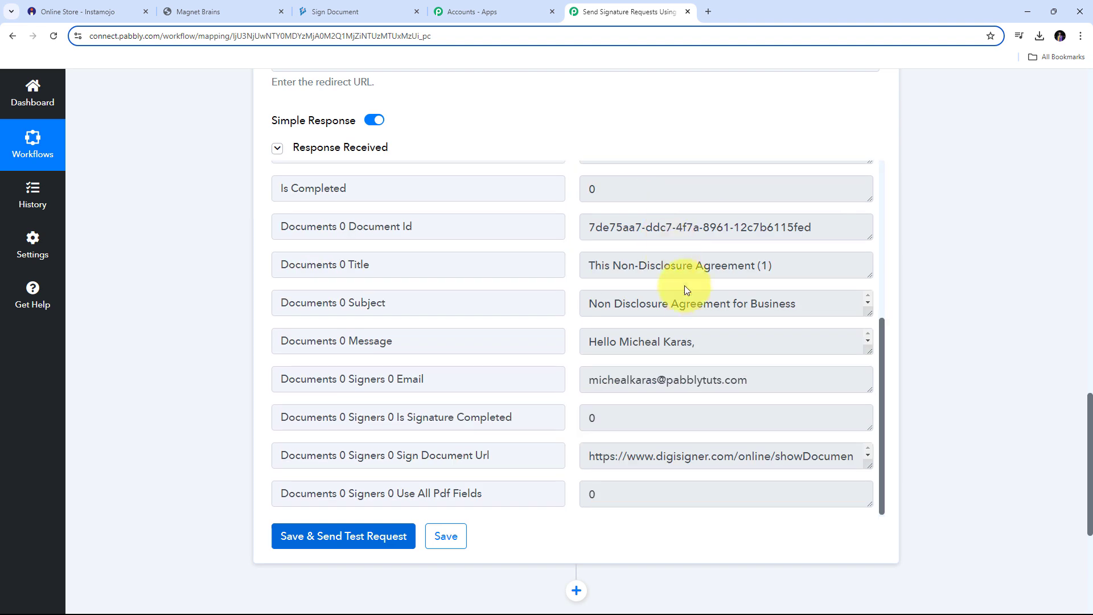
pyautogui.scroll(1, 688, 295)
pyautogui.scroll(4, 688, 295)
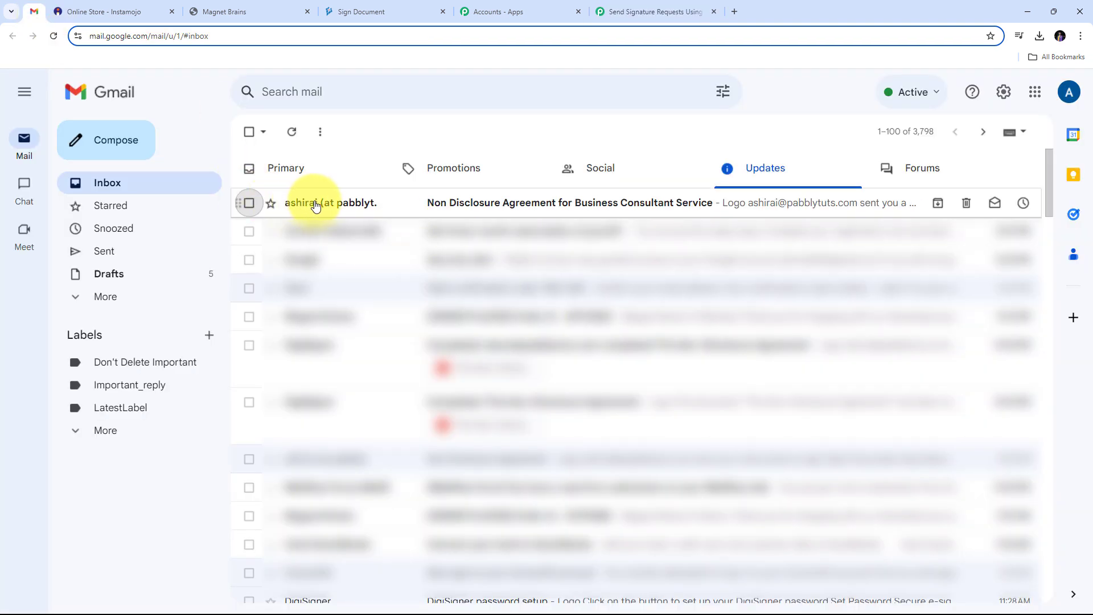
# - Open the 'Non Disclosure Agreement for Business Consultant Service' email from DigiSigner and read it
pyautogui.click(515, 206)
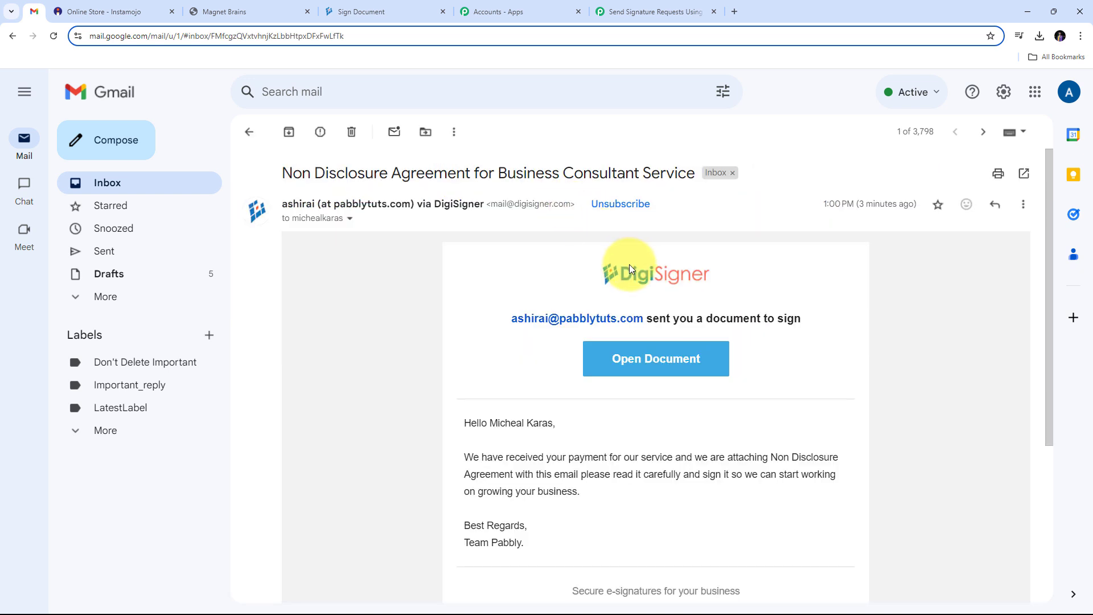
pyautogui.scroll(-3, 518, 281)
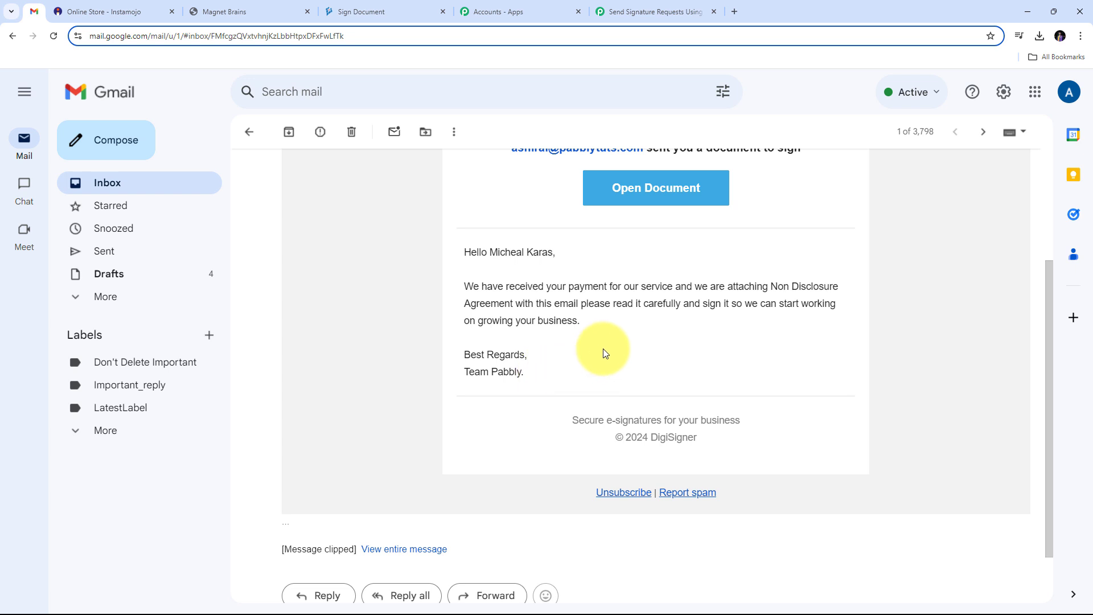
pyautogui.scroll(3, 603, 348)
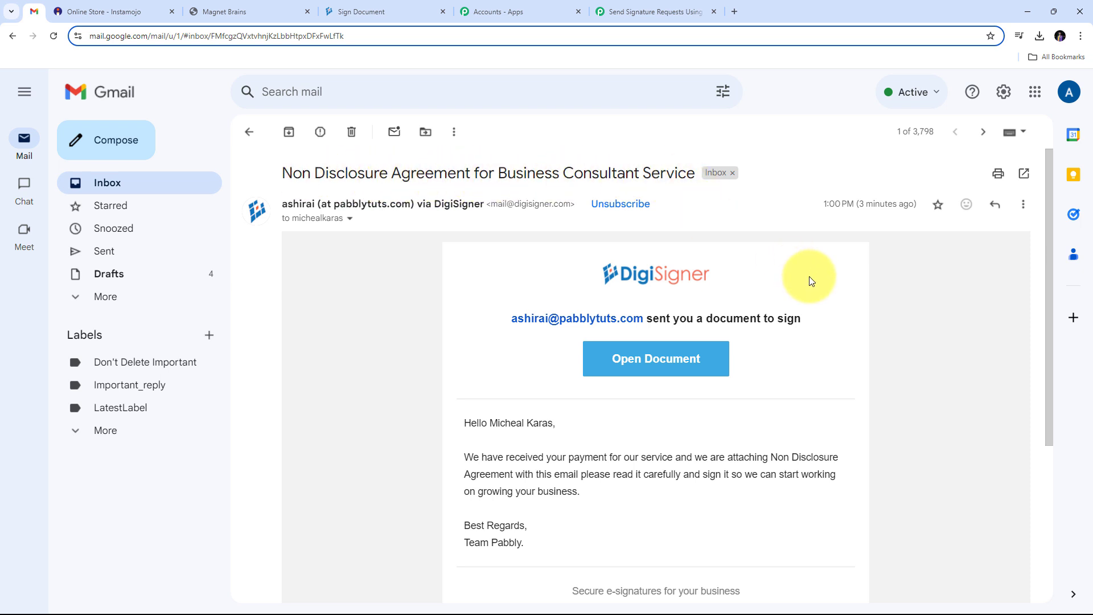
pyautogui.scroll(-2, 807, 280)
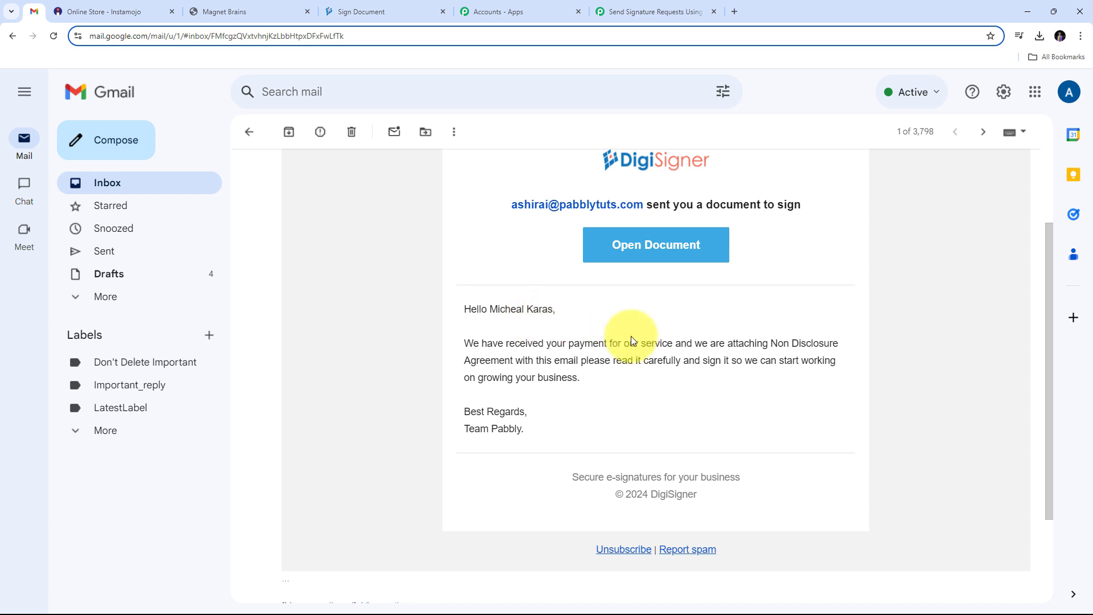
# - Open the NDA in DigiSigner, consent to electronic signatures, and start signing
pyautogui.click(648, 257)
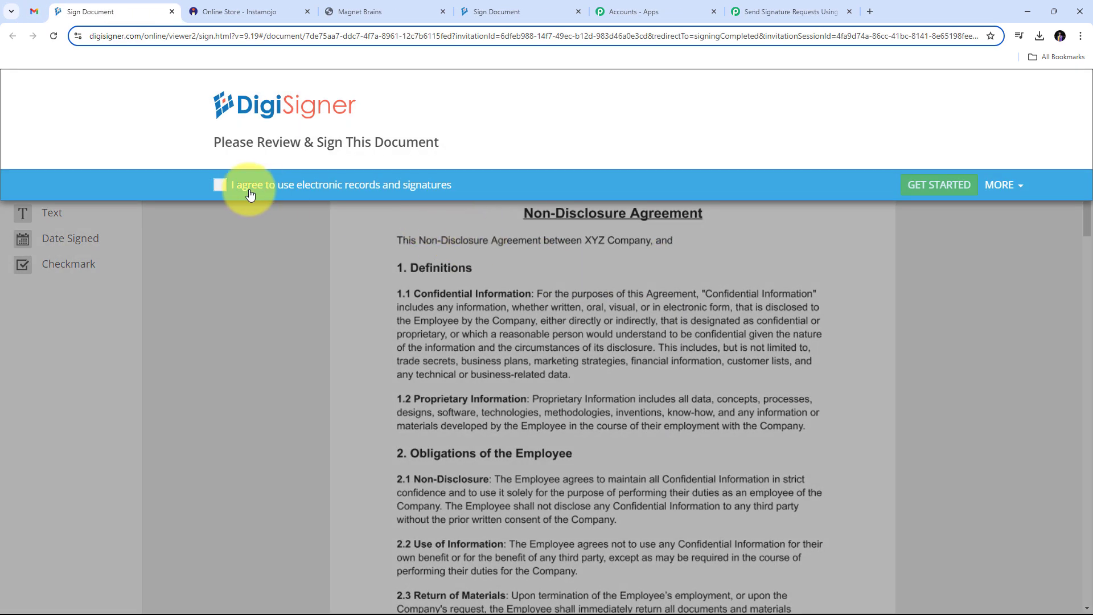
pyautogui.click(220, 185)
pyautogui.click(927, 189)
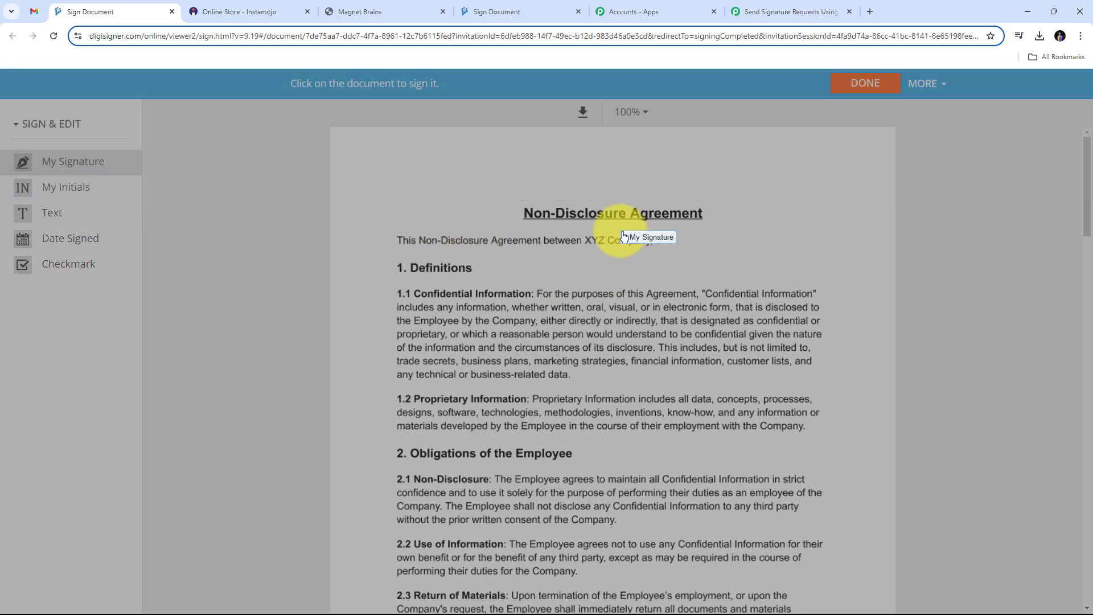
pyautogui.scroll(-20, 609, 221)
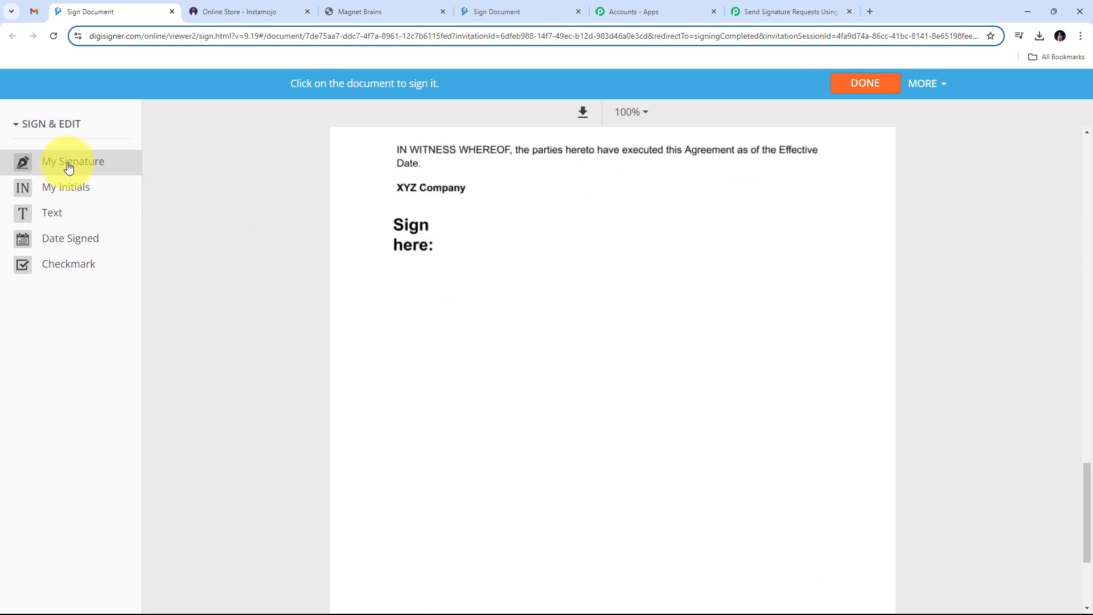
# - Draw a freehand signature beside Sign here, place it, and submit the completed agreement
pyautogui.click(450, 230)
pyautogui.click(296, 238)
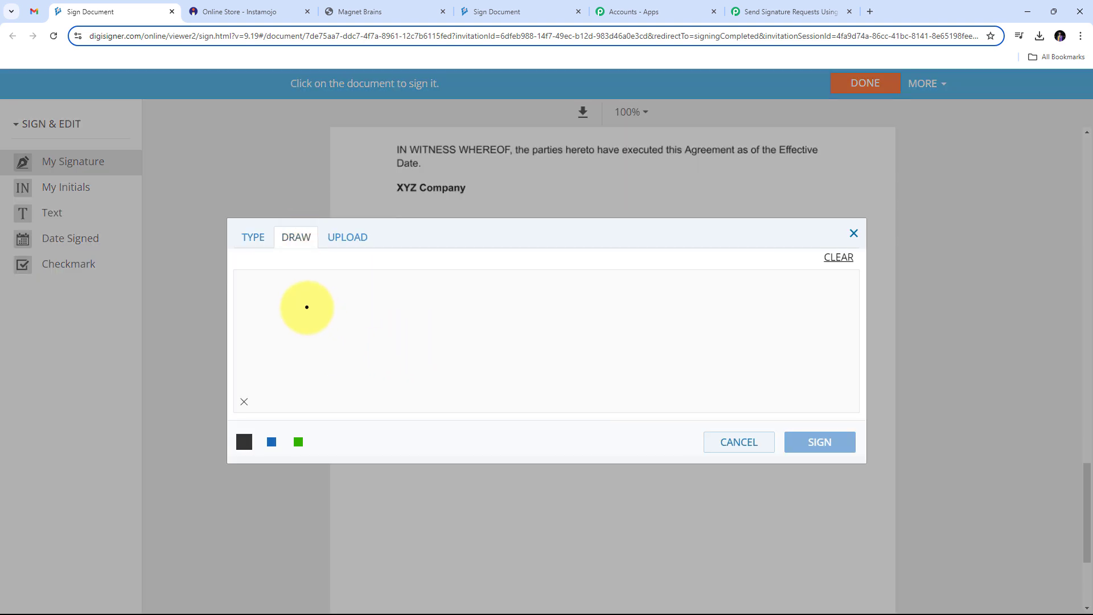
pyautogui.moveTo(306, 307)
pyautogui.mouseDown()
pyautogui.moveTo(446, 356)
pyautogui.moveTo(831, 376)
pyautogui.mouseUp()
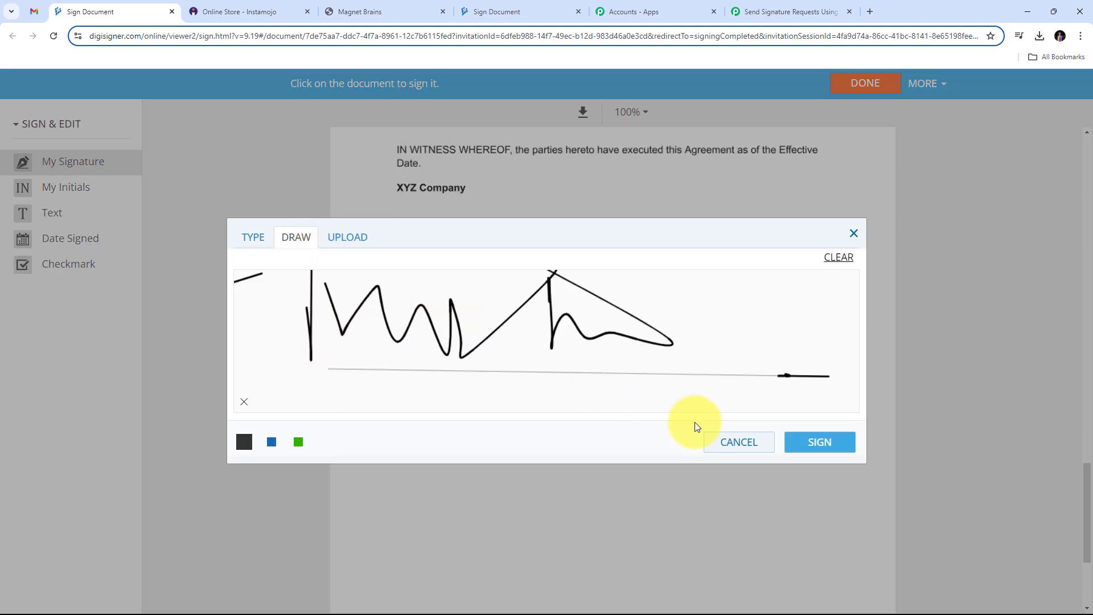
pyautogui.click(820, 443)
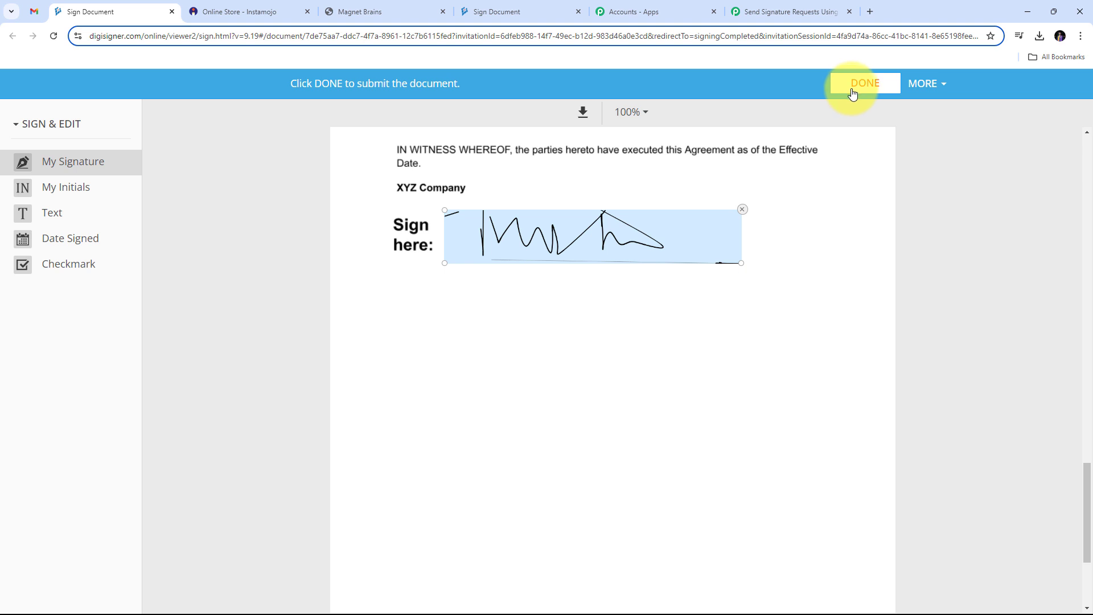
pyautogui.click(856, 94)
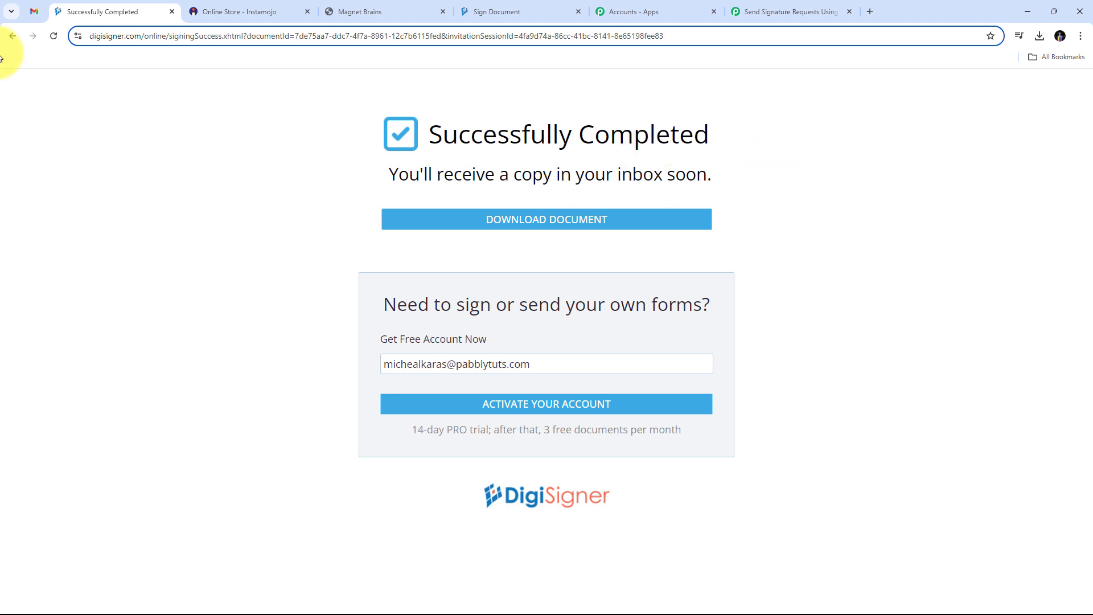
# - Return to the signature request email in Gmail, briefly revisiting the Successfully Completed page
pyautogui.click(34, 11)
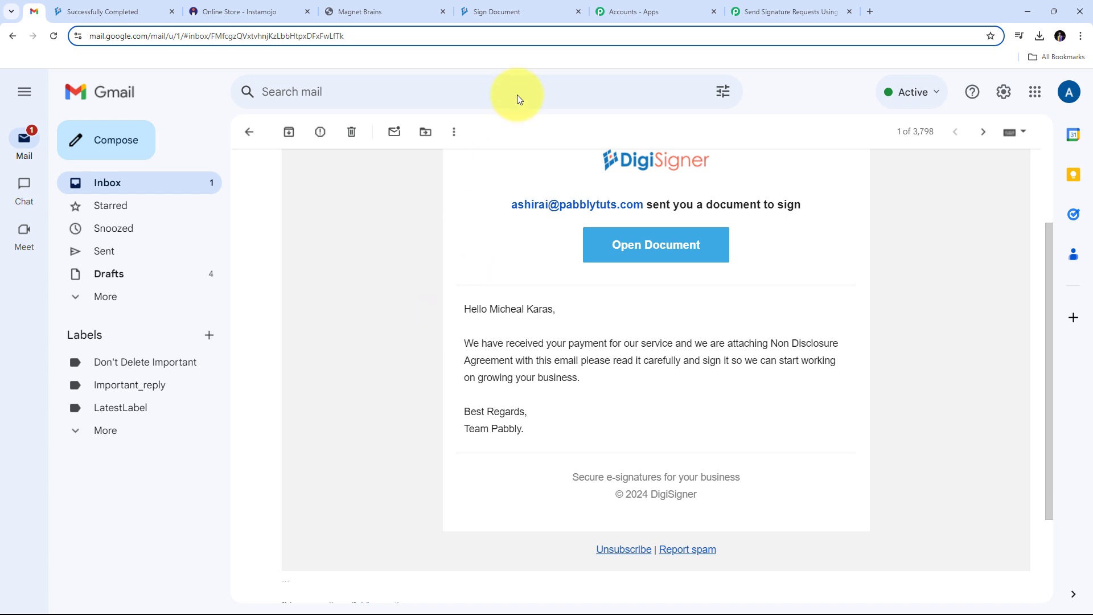
pyautogui.click(245, 12)
pyautogui.click(98, 5)
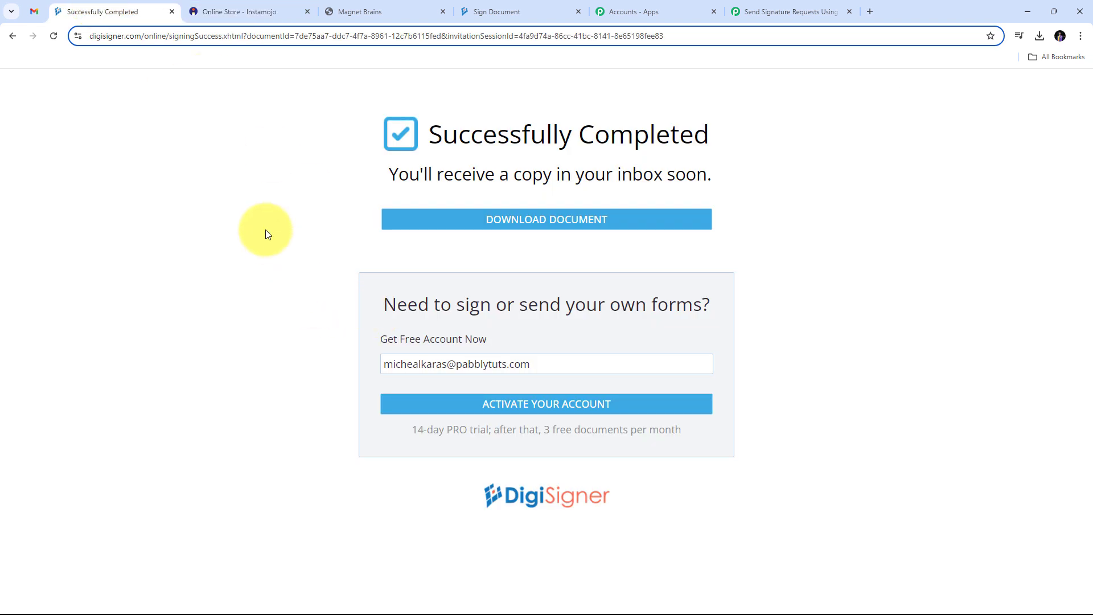
pyautogui.click(29, 12)
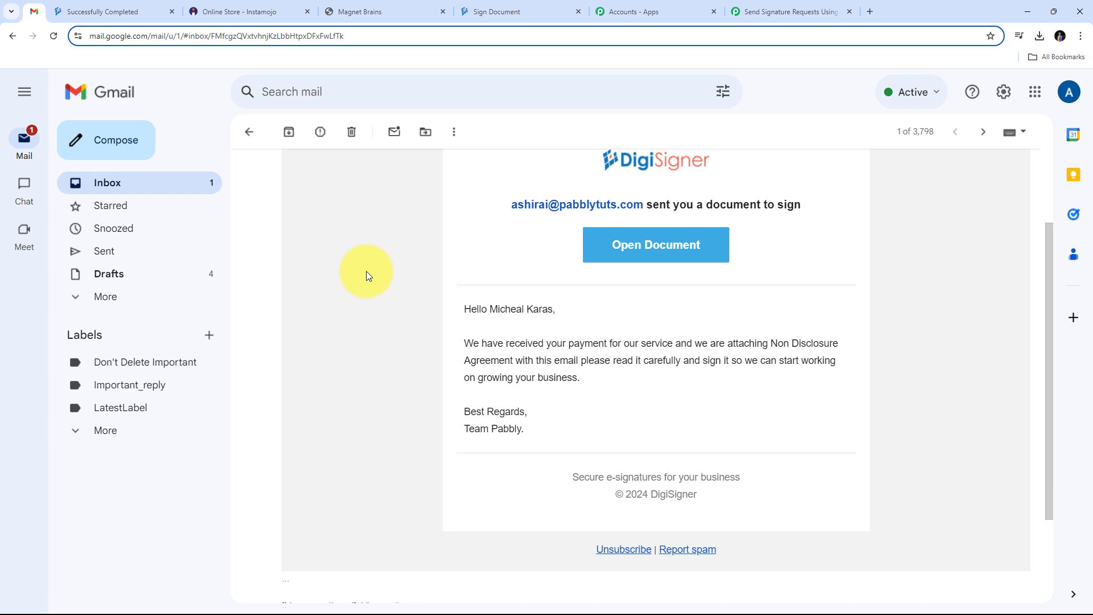
# - Collapse the DigiSigner step and review the Instamojo New Sale, Filter and DigiSigner workflow
pyautogui.click(797, 12)
pyautogui.click(875, 459)
pyautogui.scroll(1, 115, 401)
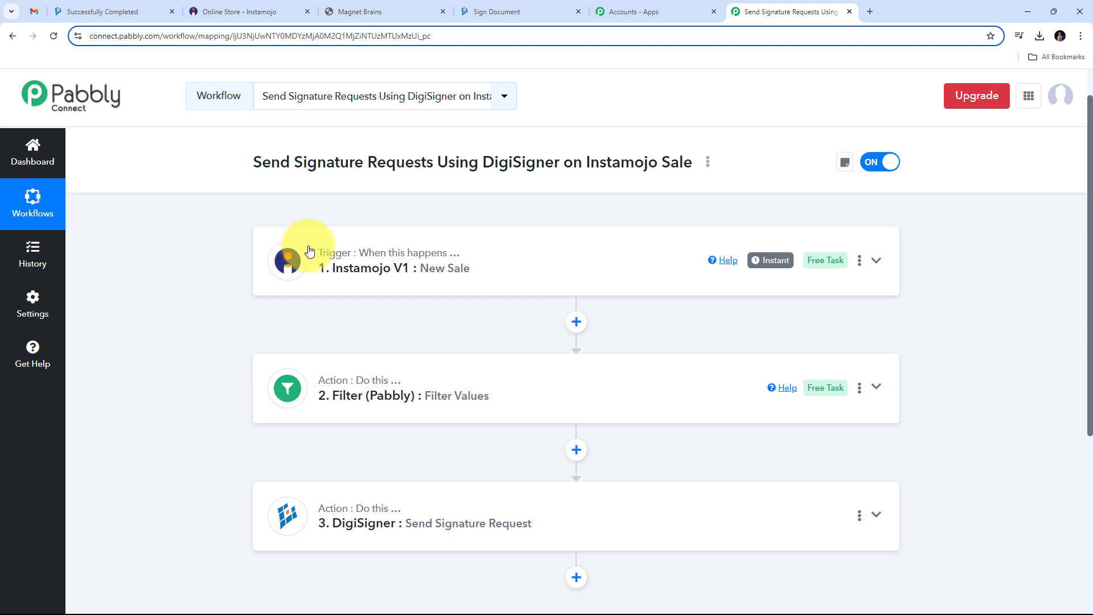
pyautogui.moveTo(337, 256)
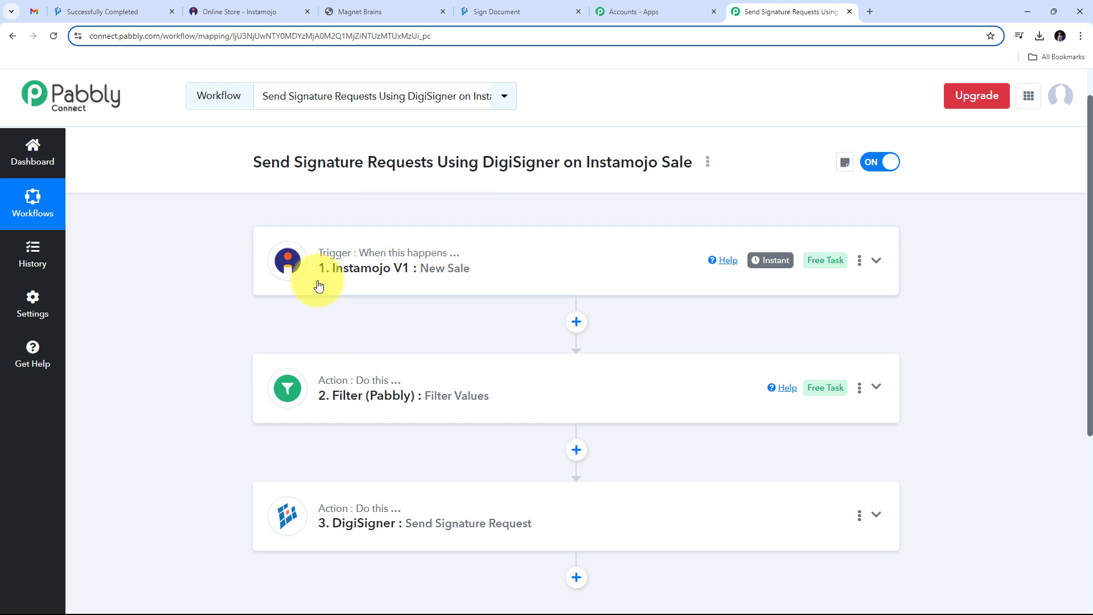
pyautogui.scroll(-2, 313, 283)
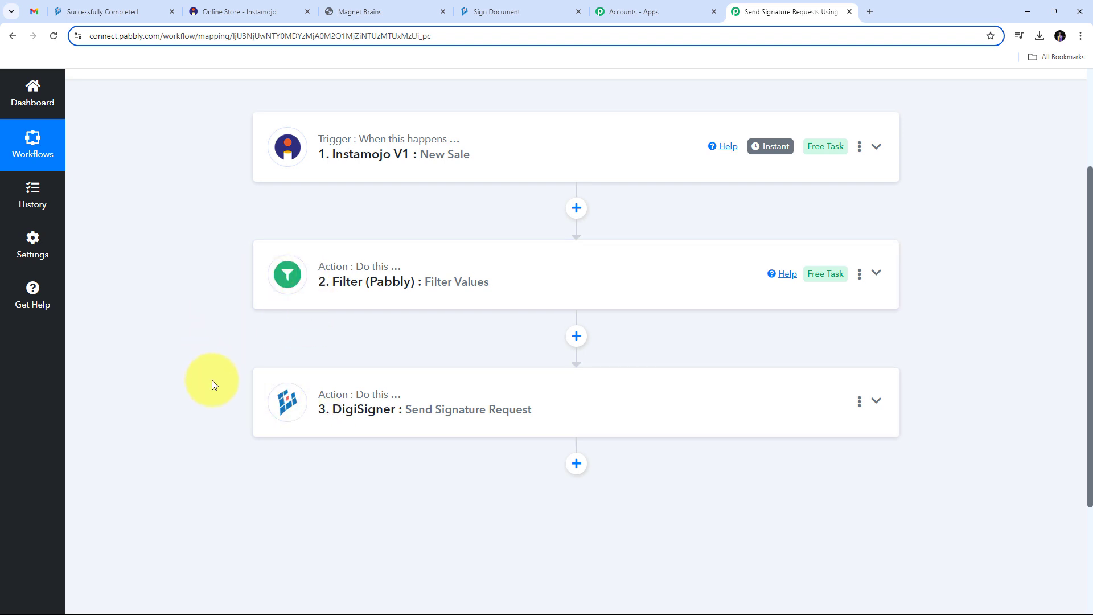
pyautogui.moveTo(334, 395)
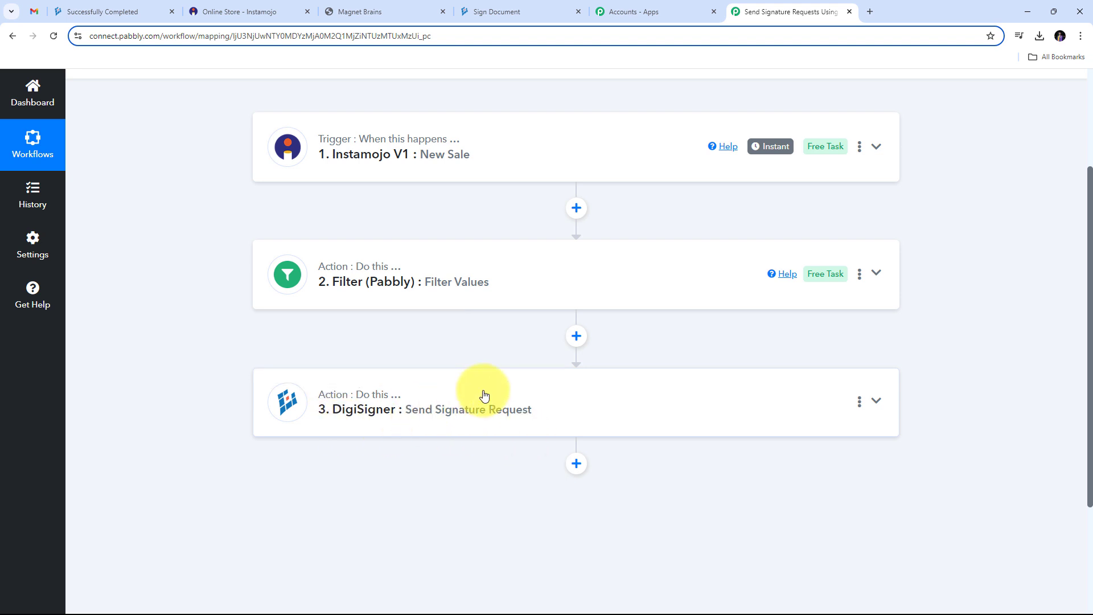
pyautogui.scroll(2, 298, 336)
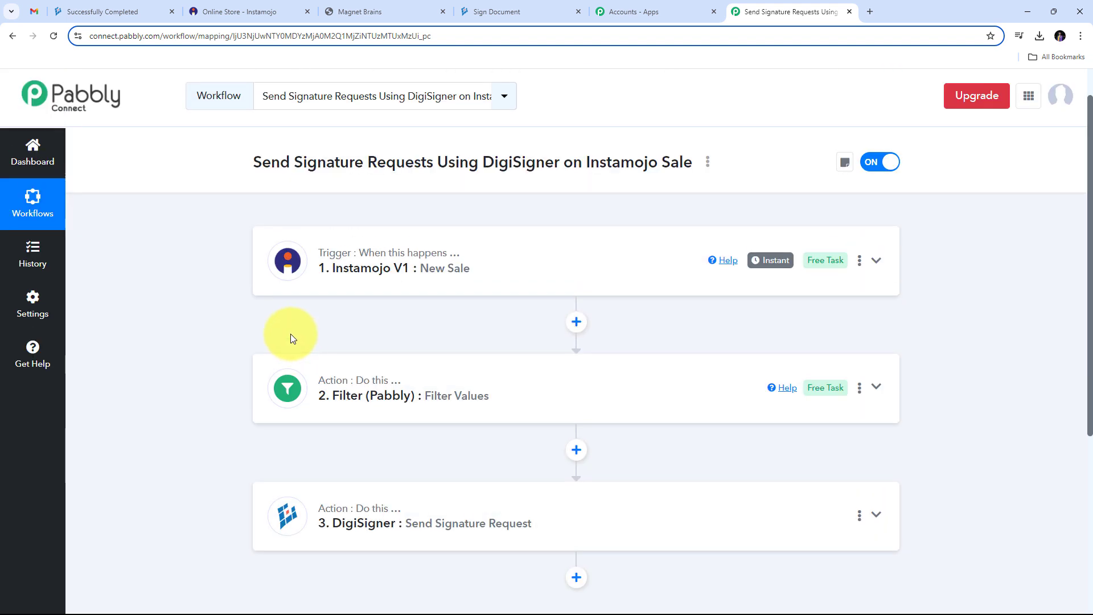